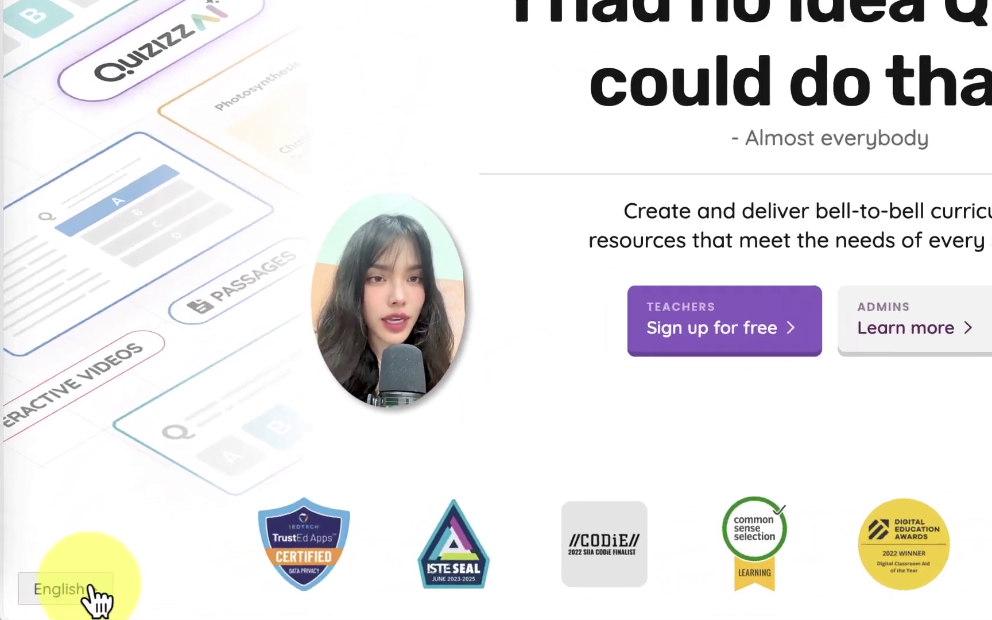
Change the bottom-left site language selector from English to Vietnamese.
click(53, 600)
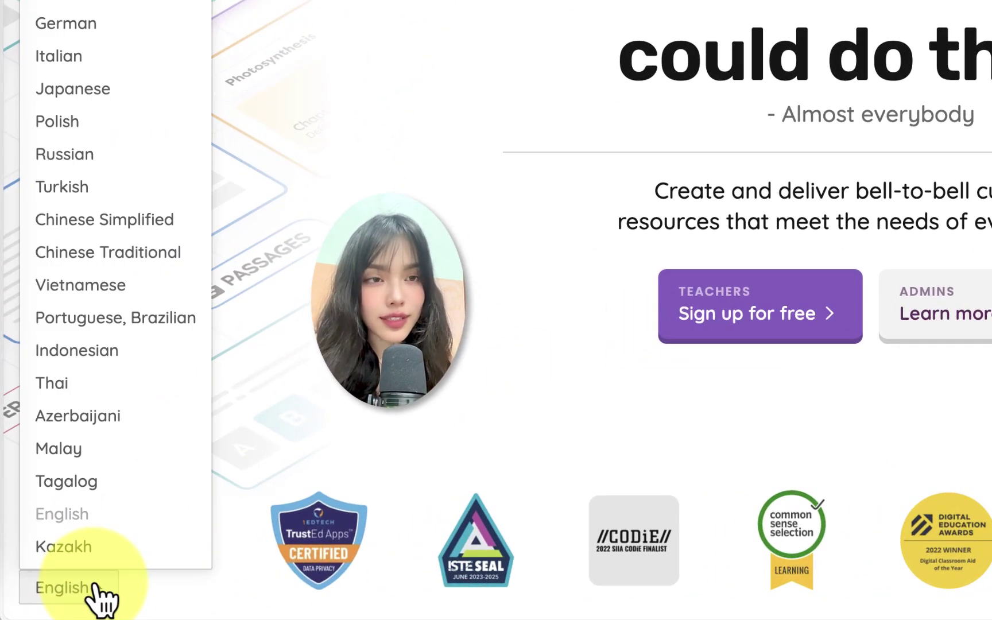
click(74, 287)
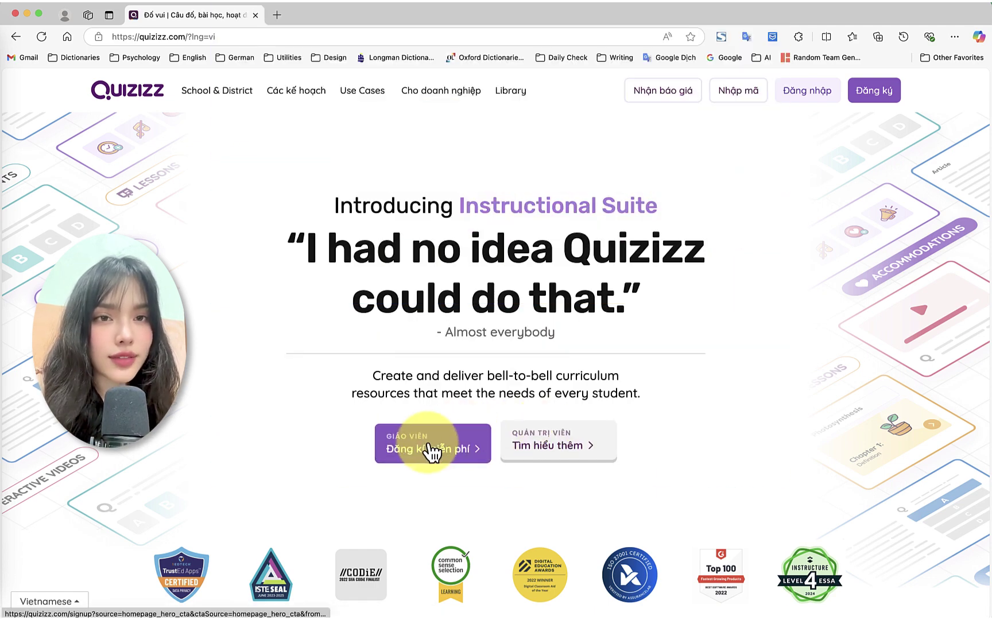
Sign up for a free teacher account, choosing School use and the teacher role.
click(430, 450)
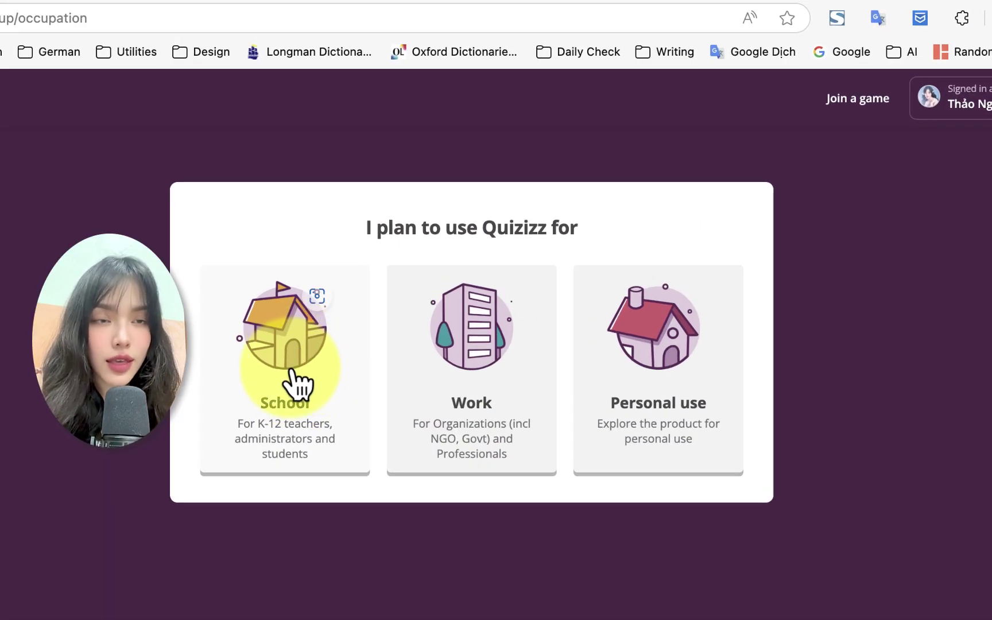
click(297, 384)
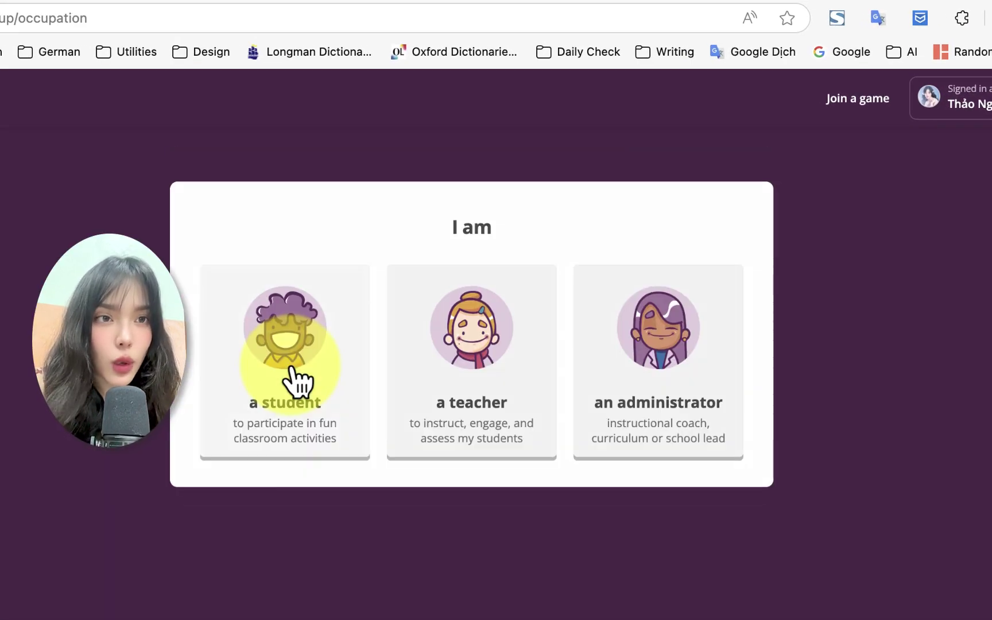
click(476, 356)
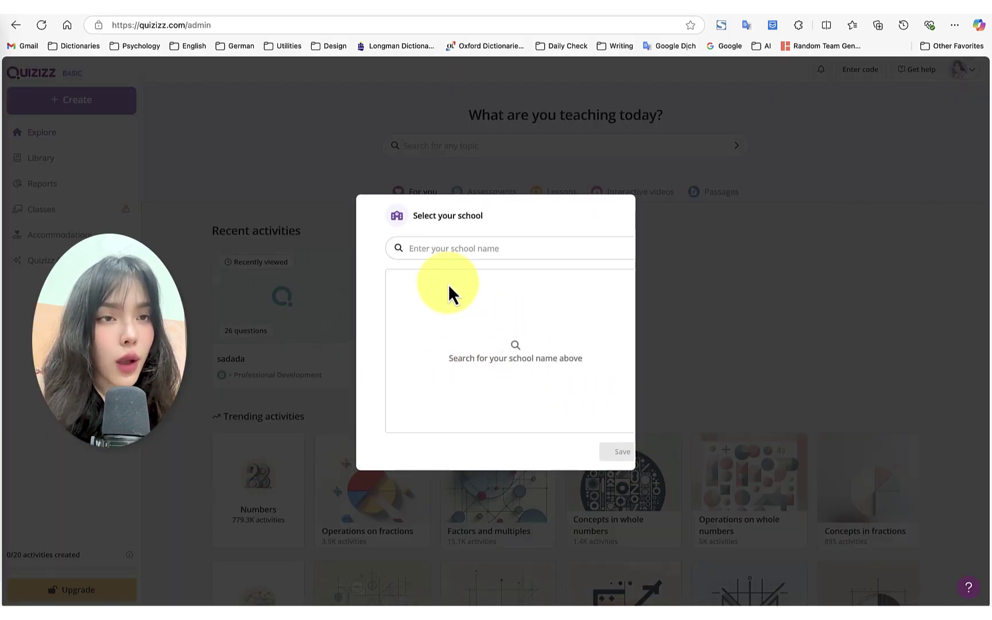
Add 'trường đại học sư phạm thành phố hồ chí minh' as the school, with subject Other and grade University.
click(431, 243)
text(trường đại học sư phạm thành phố hồ)
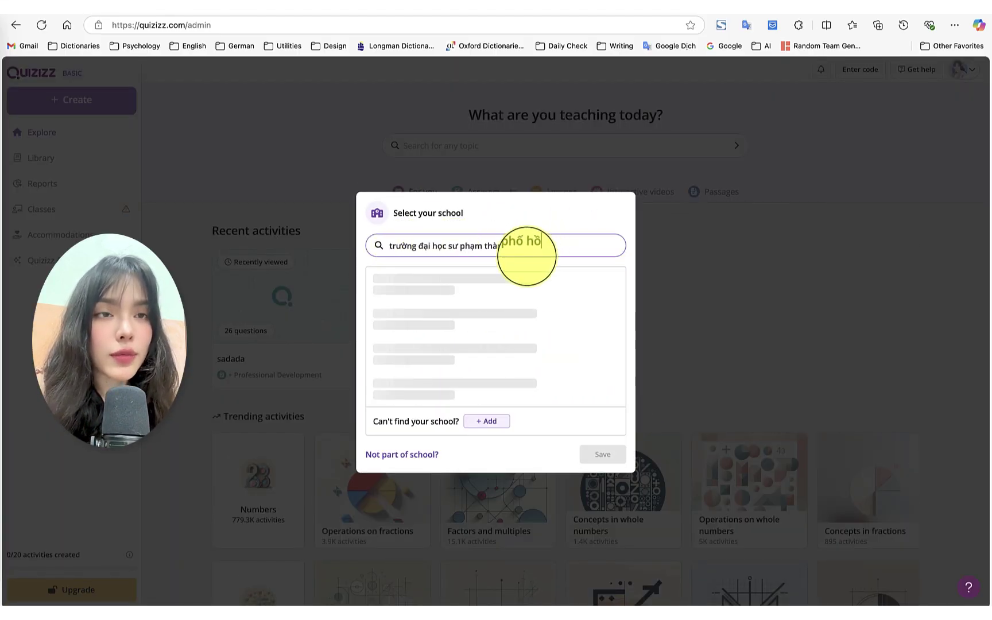
text( chí minh)
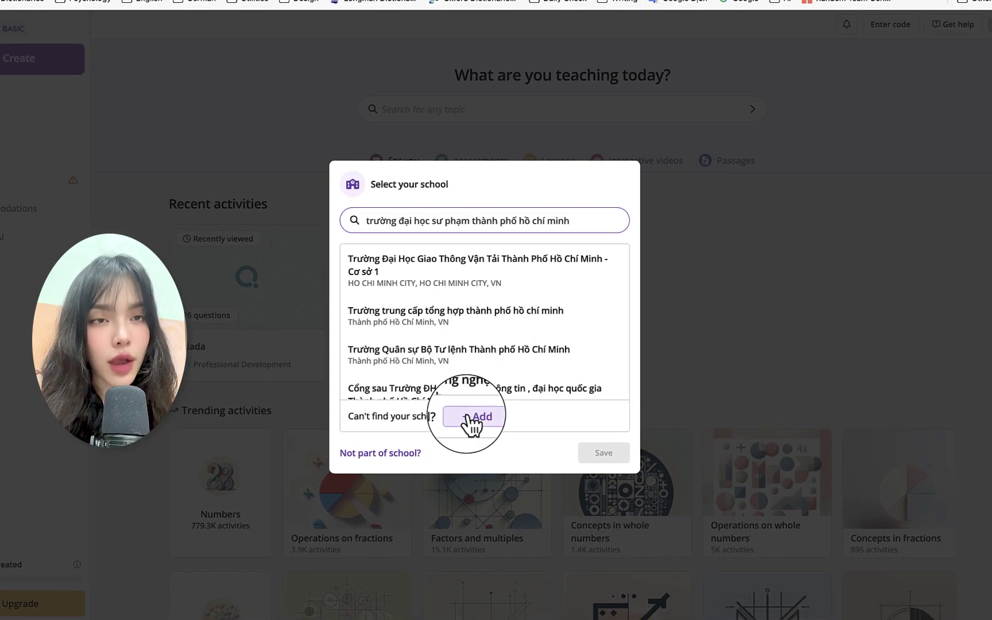
click(472, 419)
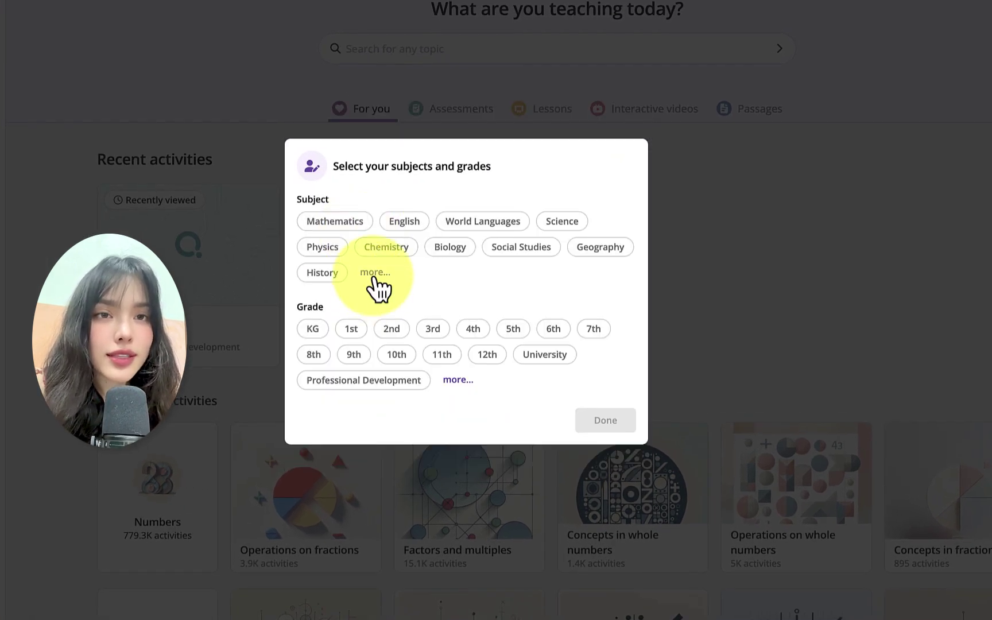
click(375, 273)
click(440, 364)
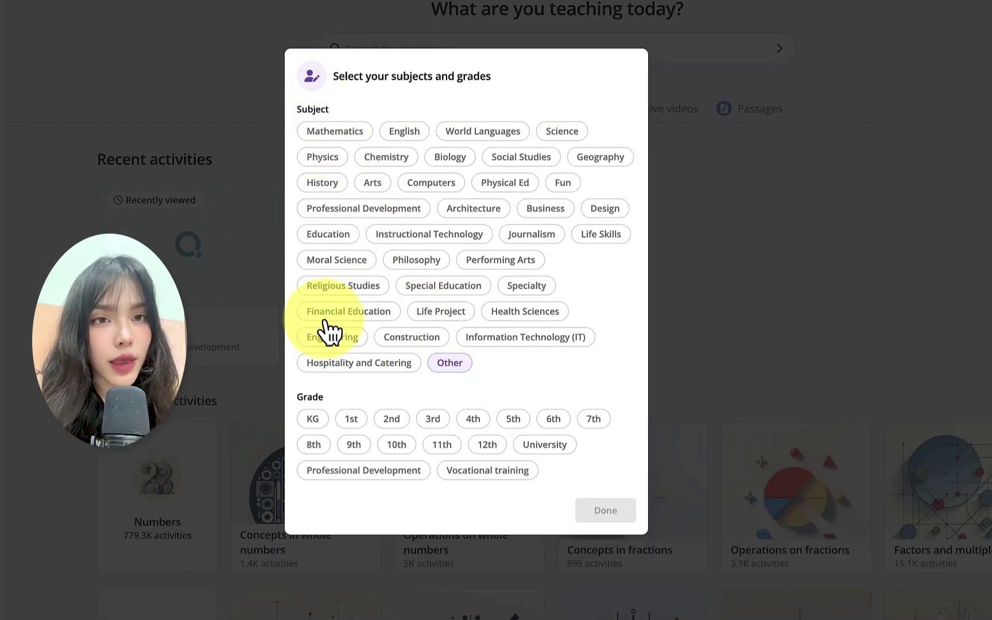
click(545, 446)
click(607, 513)
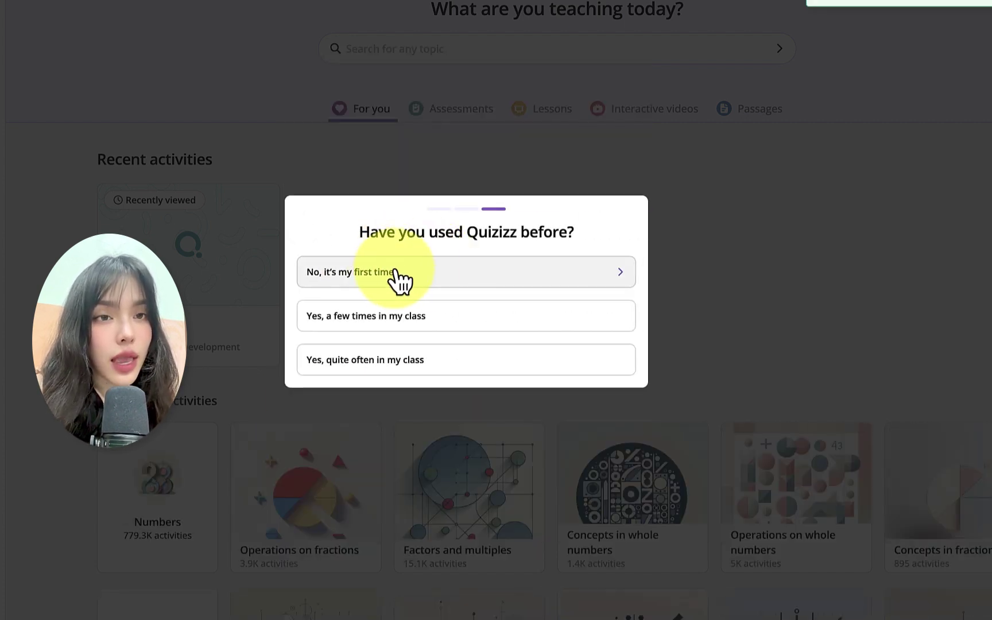
Answer the three survey questions on prior Quizizz use, digital classroom tools and referral source.
click(373, 319)
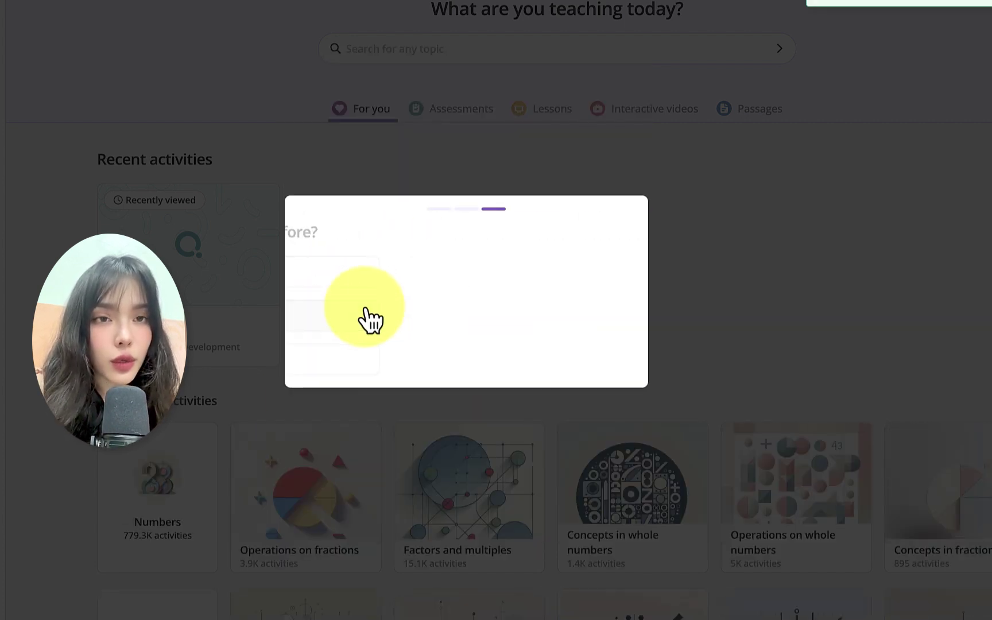
click(378, 339)
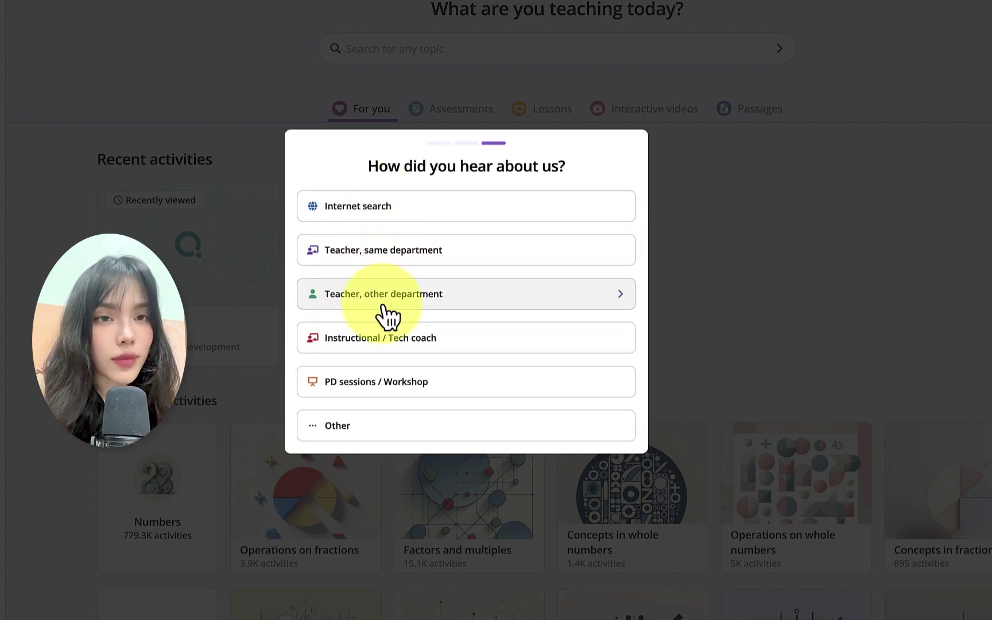
click(464, 428)
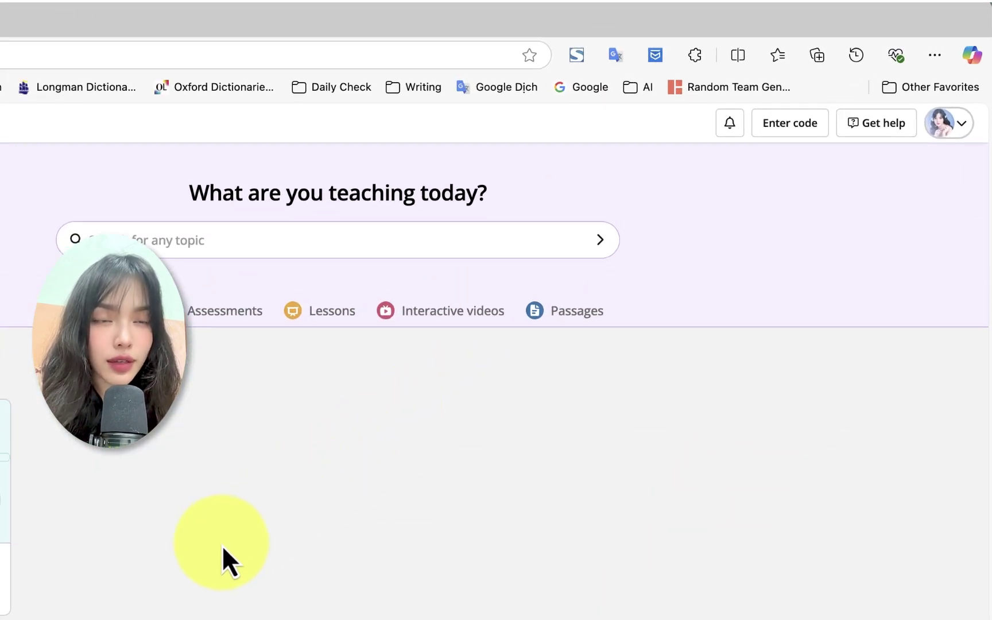
Set the account's interface language to Vietnamese from the avatar menu's language setting.
click(953, 124)
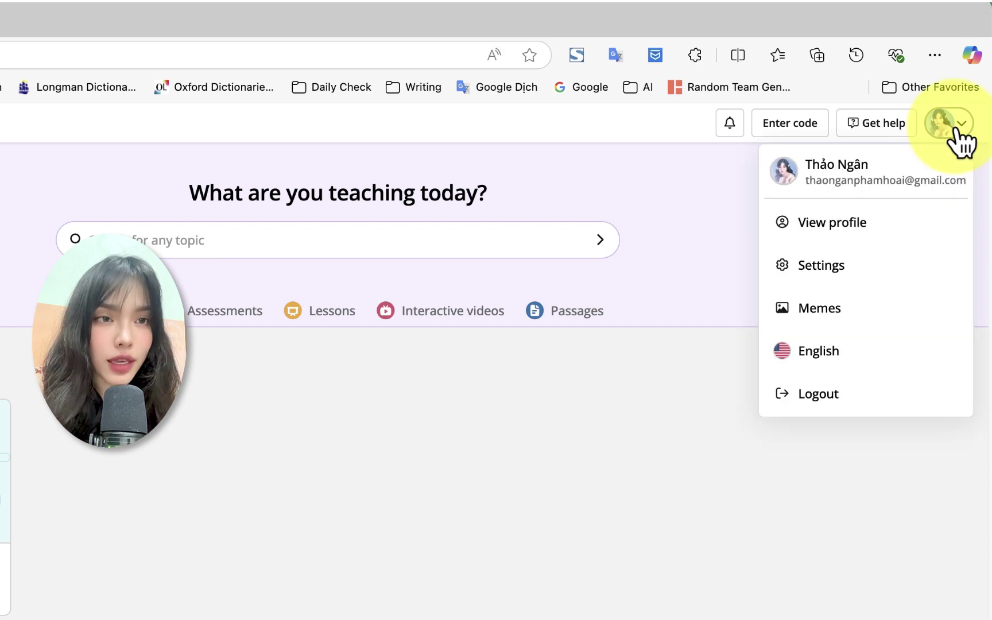
click(821, 353)
scroll(305, 468, down, 5)
click(405, 359)
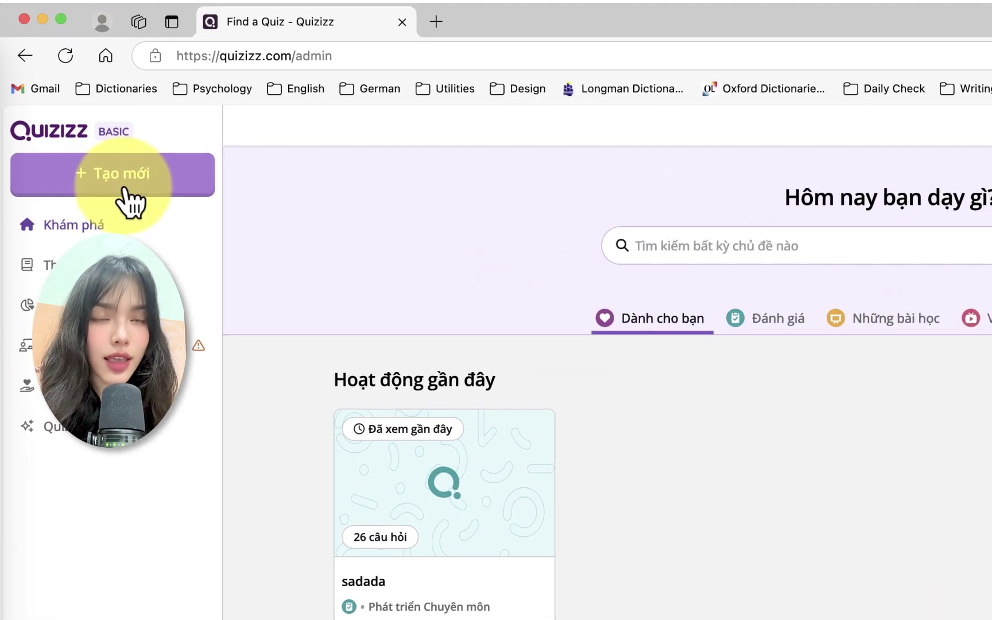
Start a new activity with the + Tạo mới sidebar button.
click(127, 195)
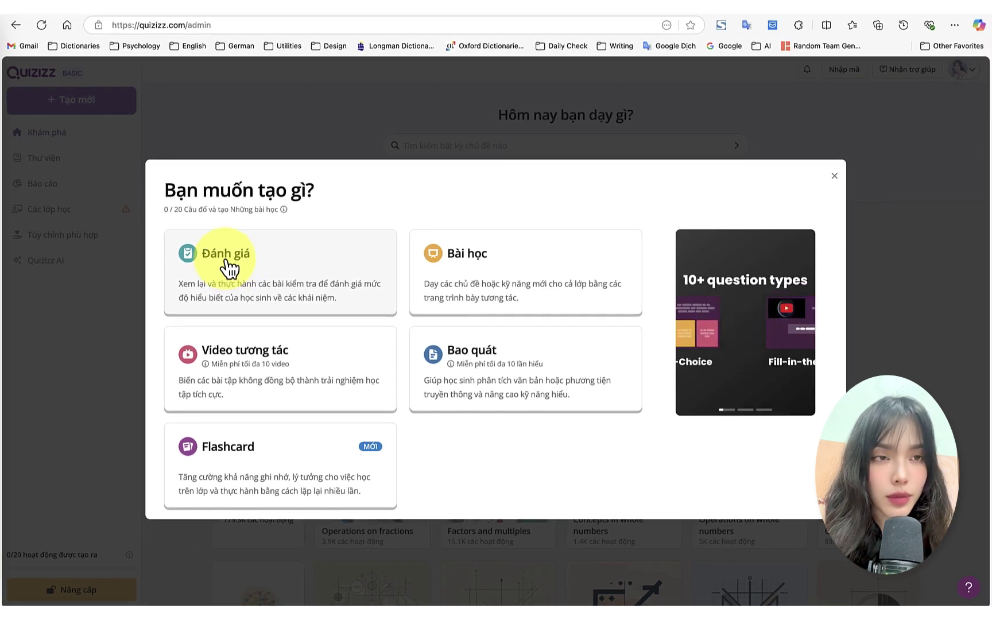
Choose Đánh giá (assessment) as the type of activity to create.
click(229, 267)
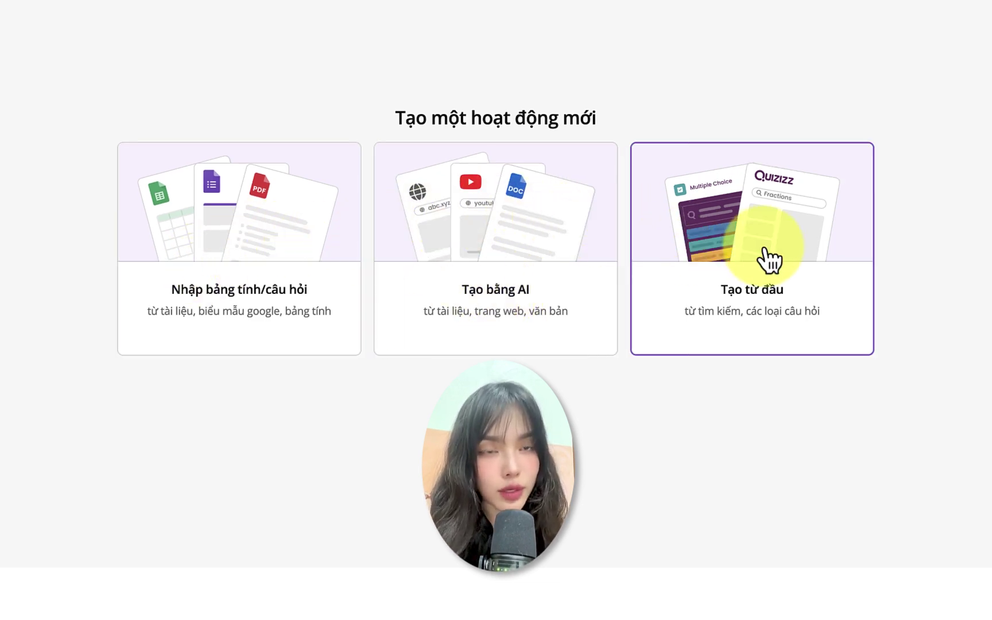
Choose to import questions, comparing the Tài liệu upload and Dán câu hỏi paste tabs.
click(299, 393)
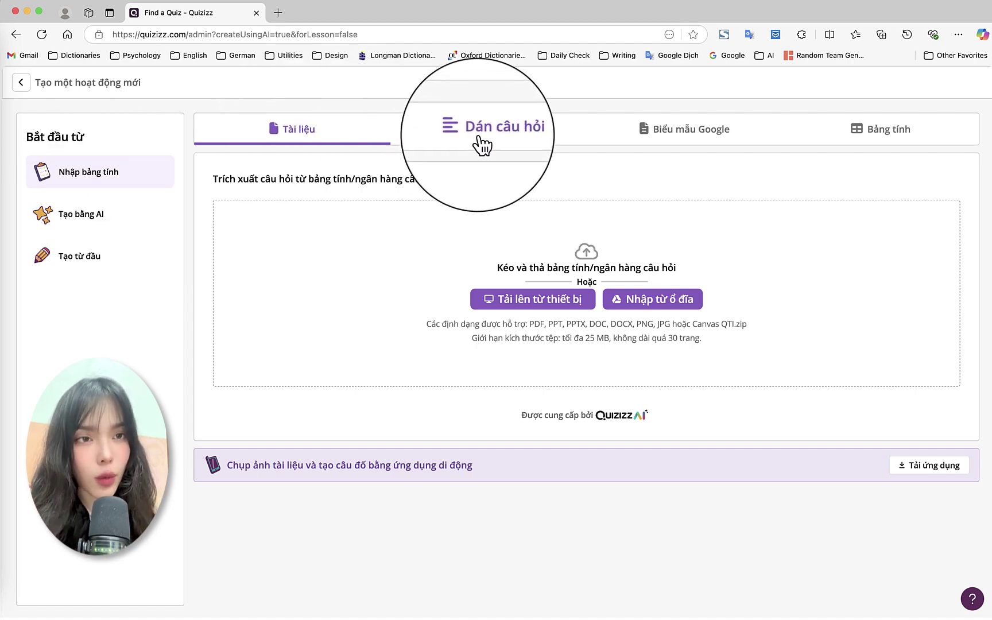
click(480, 146)
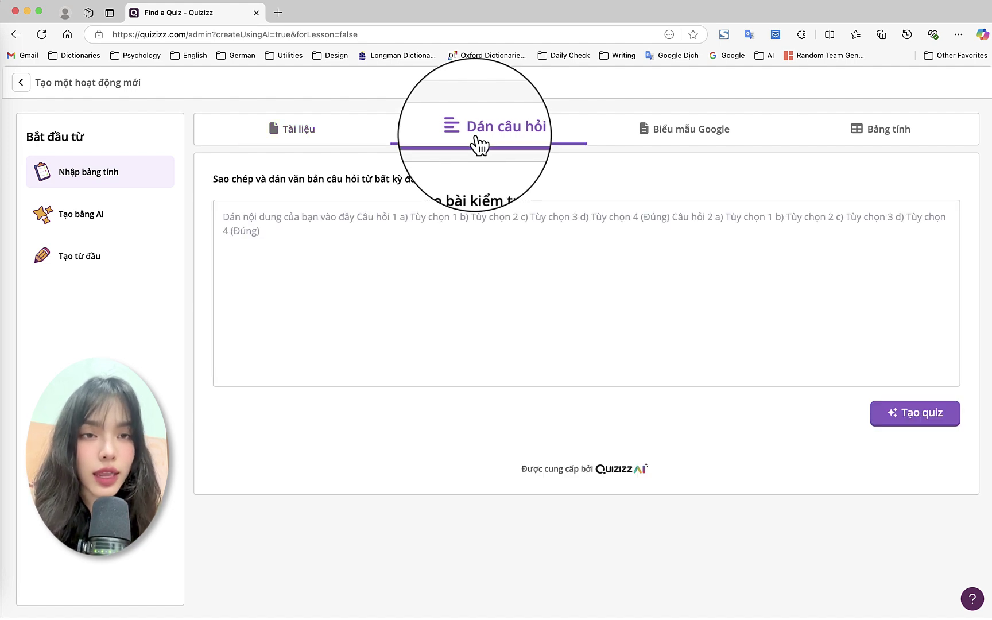
click(310, 133)
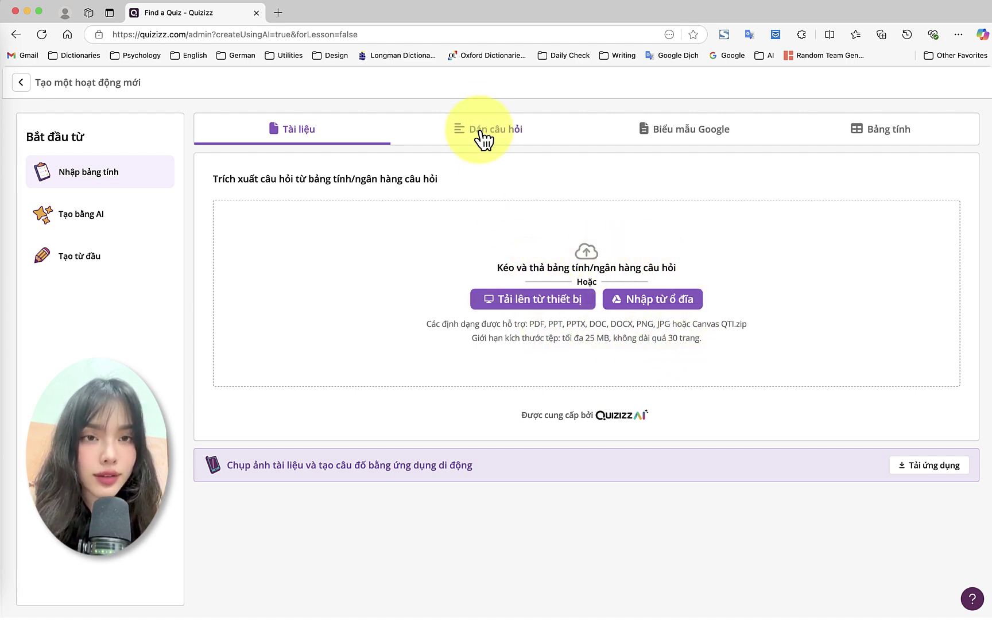
click(484, 133)
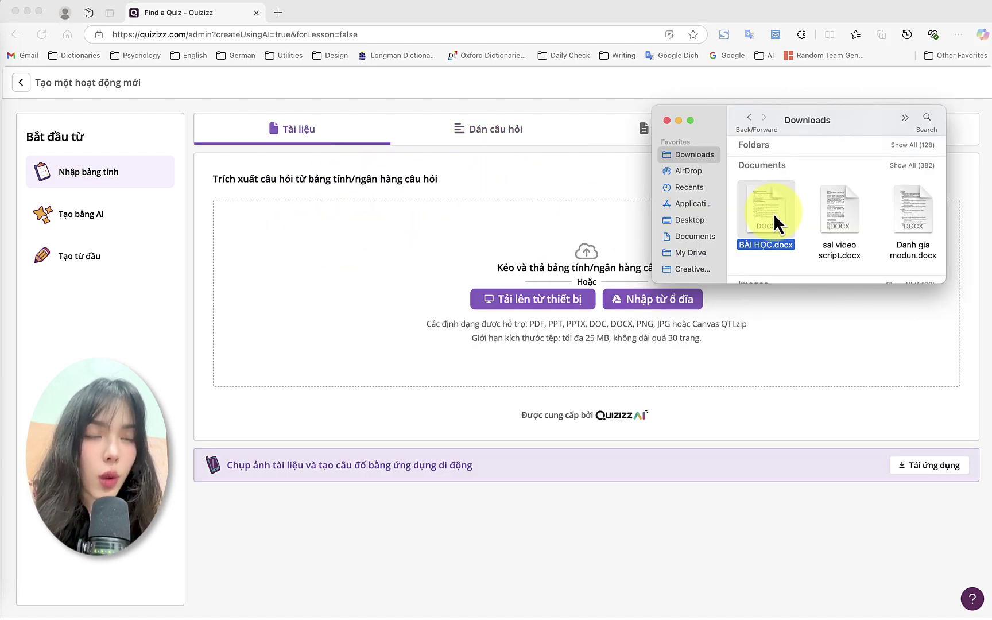
Upload BÀI HỌC.docx, set output language to Vietnamese, keep subject Khác, and generate the quiz.
drag(774, 213, 558, 264)
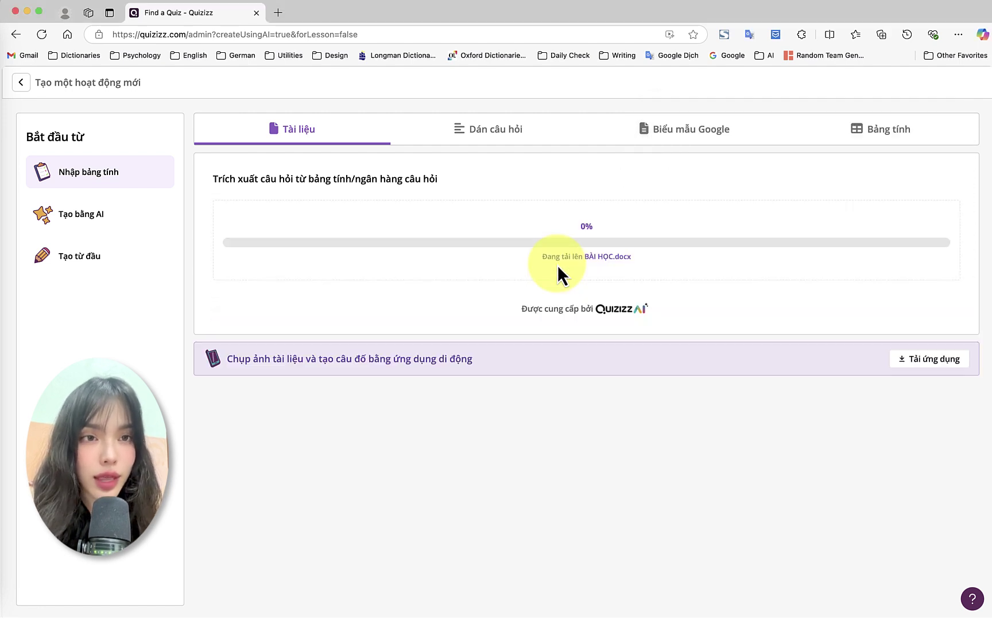
click(919, 277)
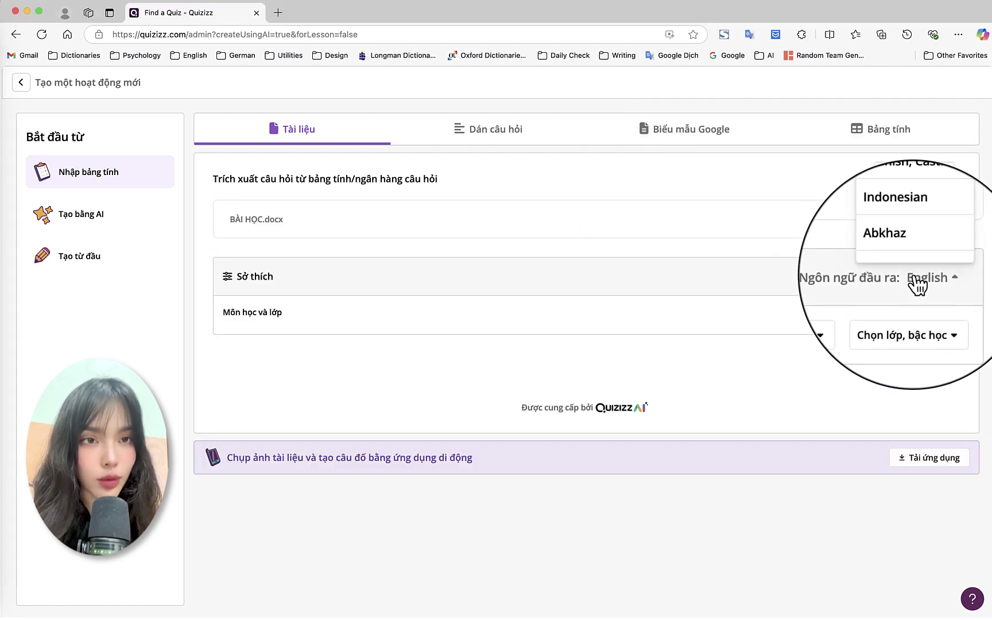
scroll(904, 224, down, 15)
click(904, 215)
click(841, 316)
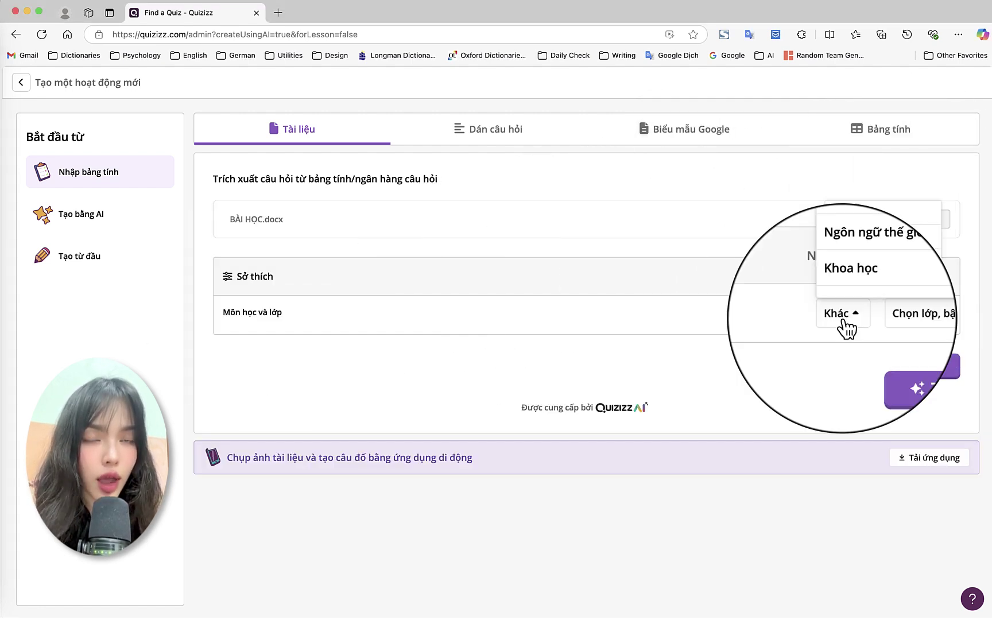
click(843, 319)
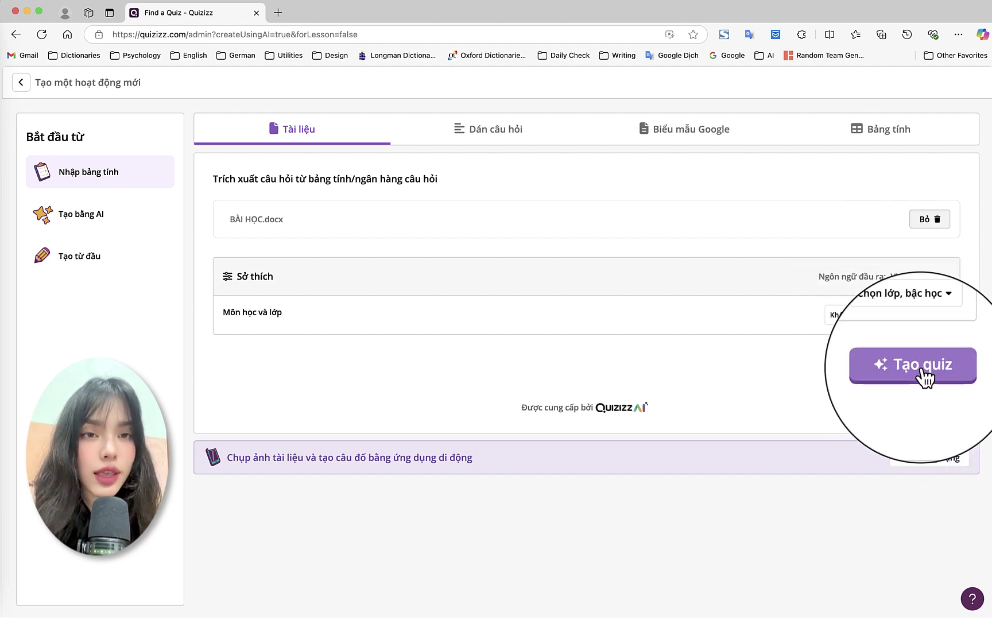
click(924, 371)
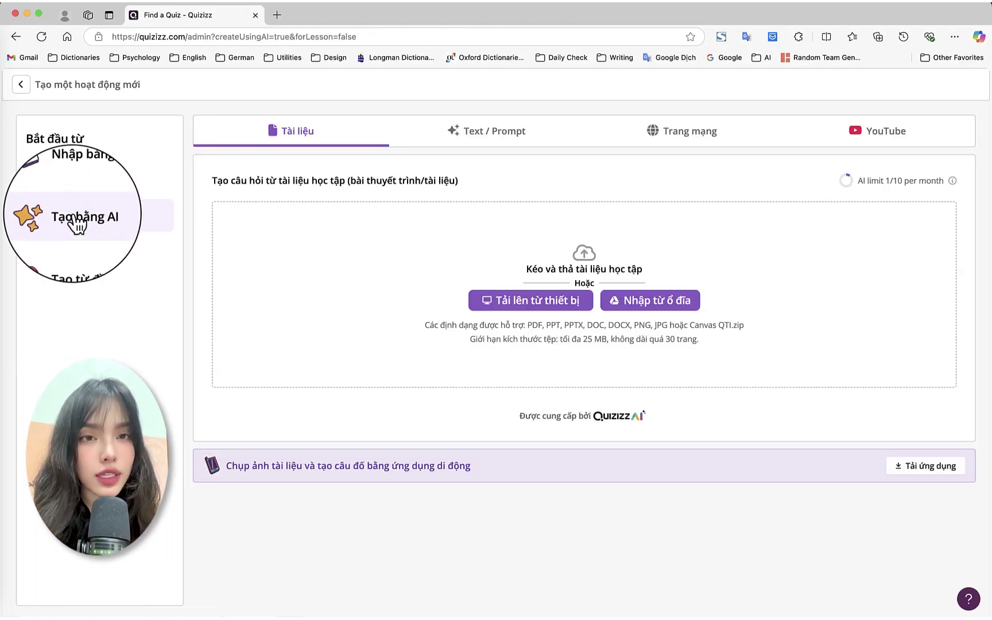
Browse the AI source tabs (prompt, web page, YouTube), then settle on Tài liệu document upload.
click(487, 131)
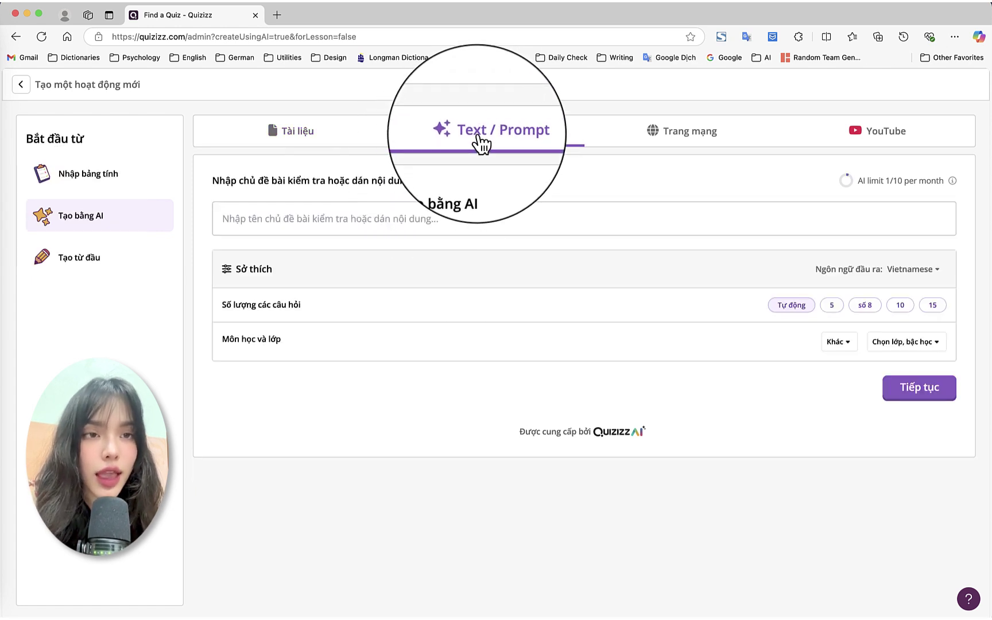
click(663, 135)
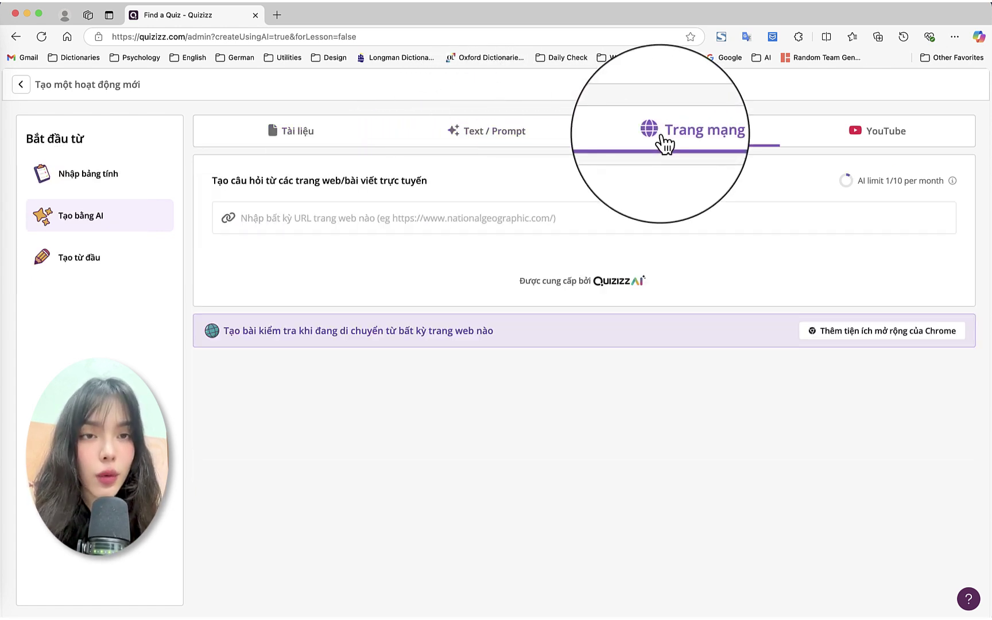
click(878, 132)
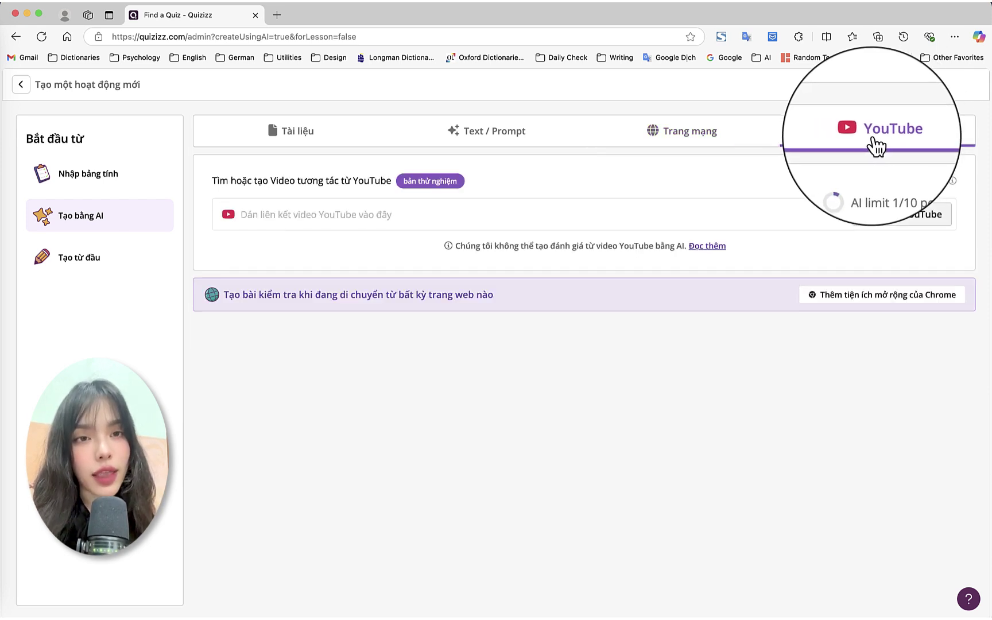
click(688, 131)
click(295, 131)
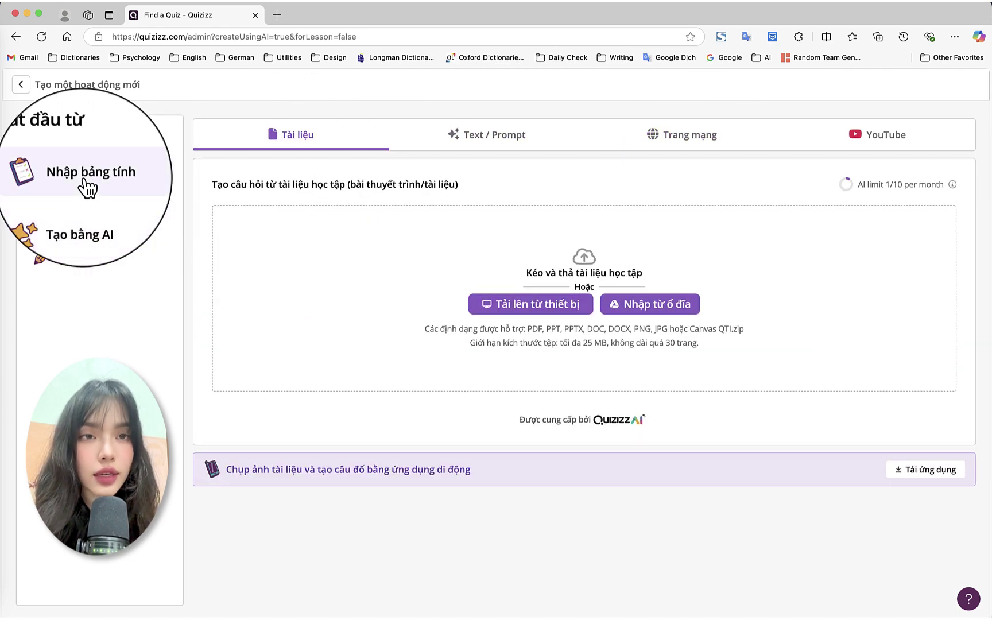
Preview Google Form import, then open the spreadsheet import's sample template.
click(87, 186)
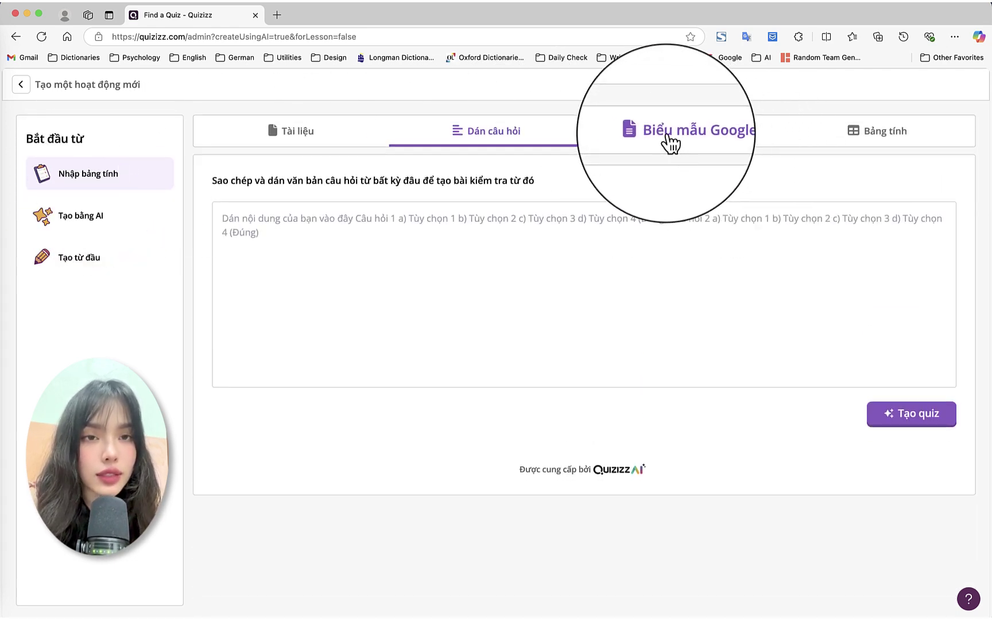
click(670, 140)
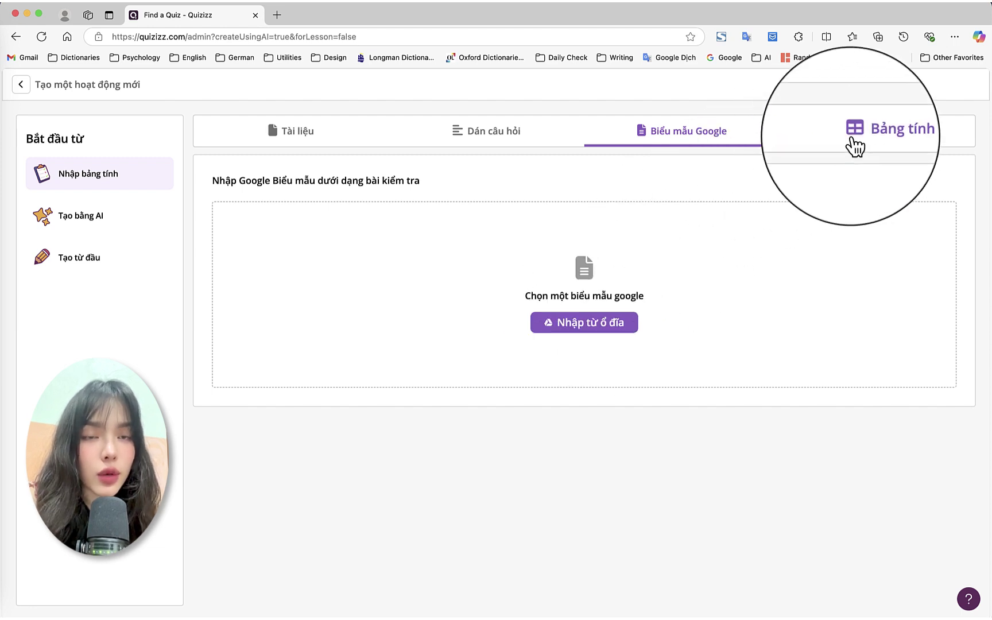
click(852, 139)
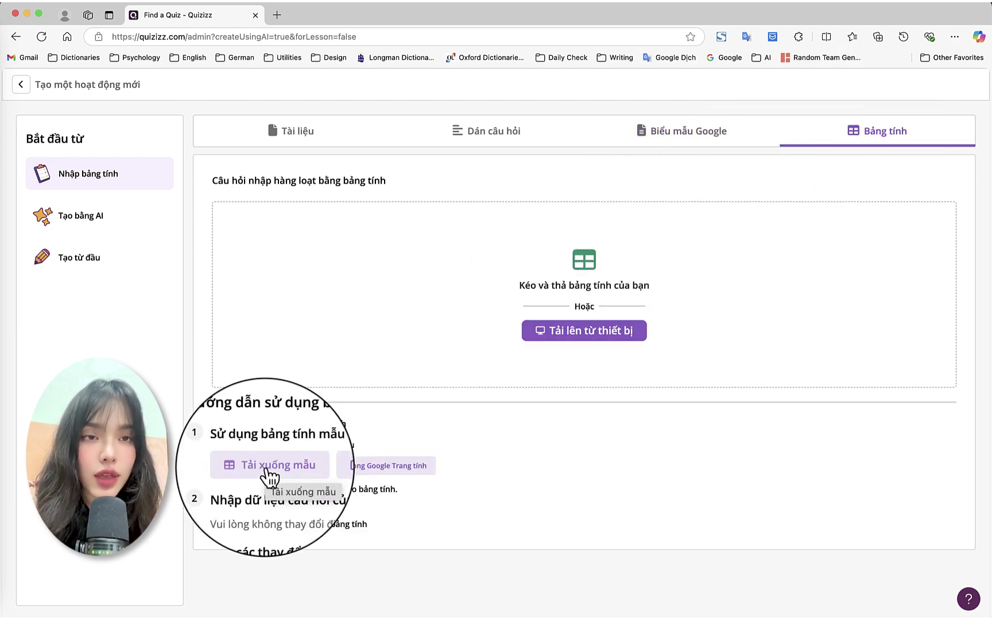
click(265, 469)
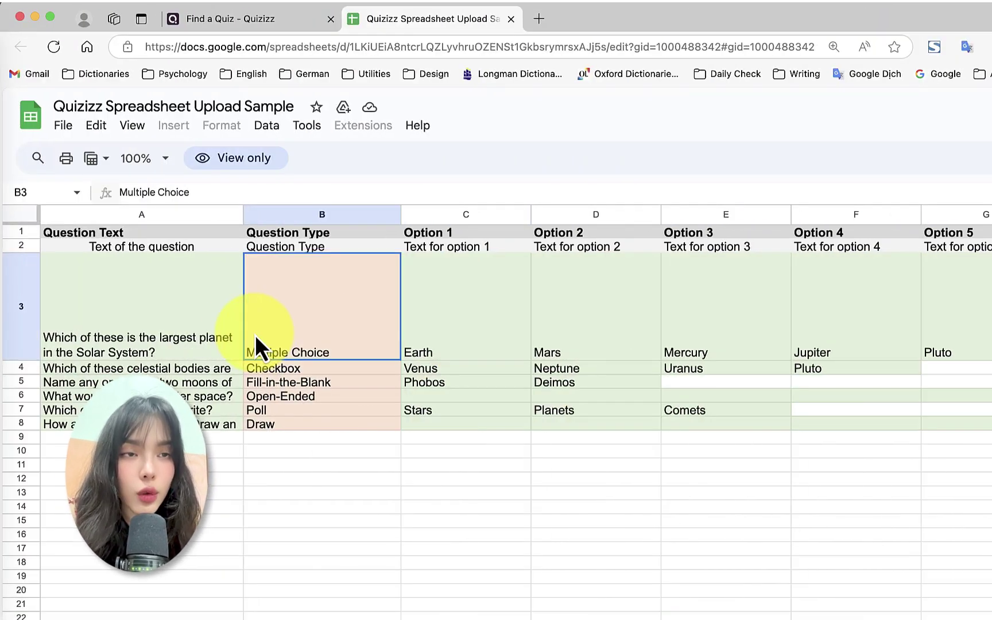
Review the row 3 sample question, with options Mars and Mercury, then return to the Quizizz import tab.
click(183, 331)
click(290, 335)
click(542, 333)
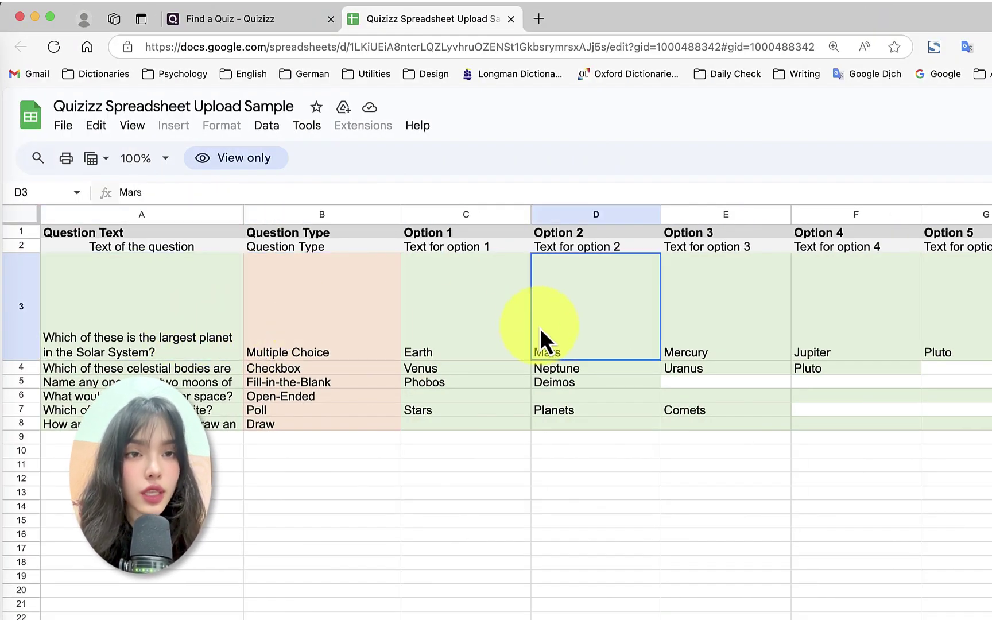
key(Right)
click(247, 19)
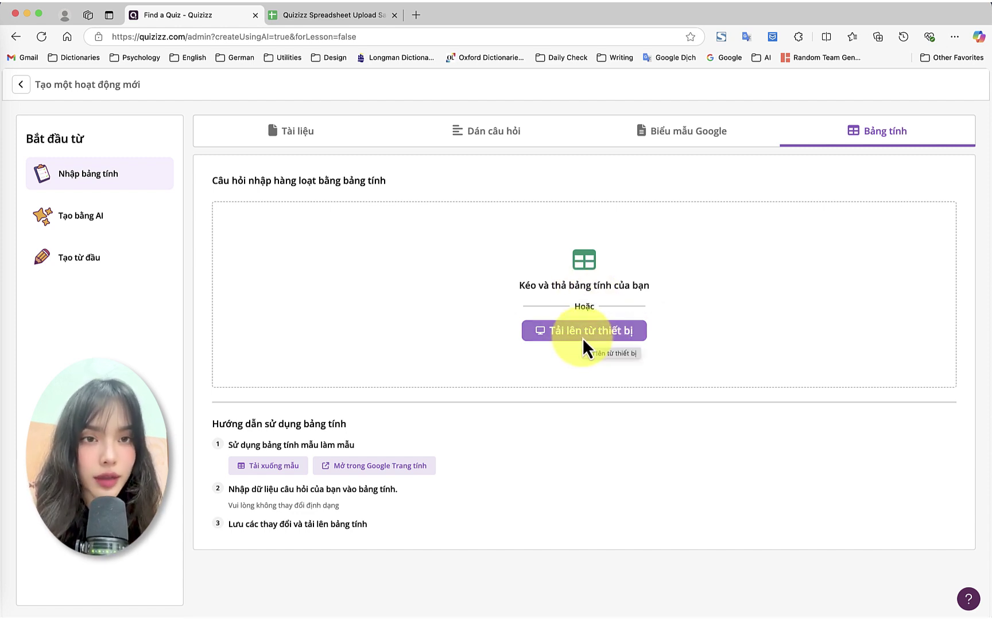
Start a blank quiz and add questions from the library quiz 'BÀI 1,2,3,4 SINH HỌC 8'.
click(89, 267)
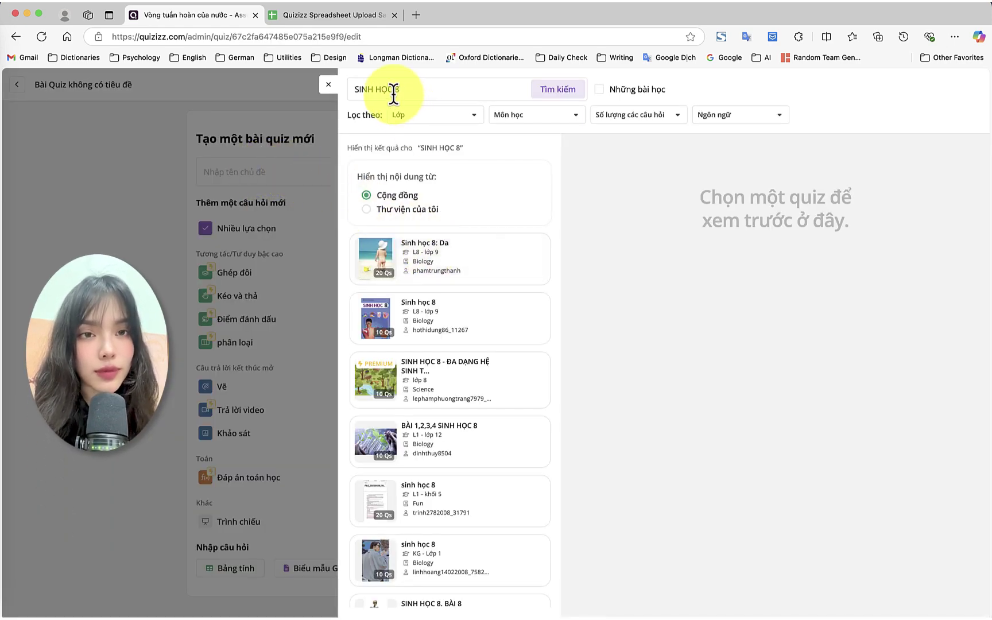
click(430, 248)
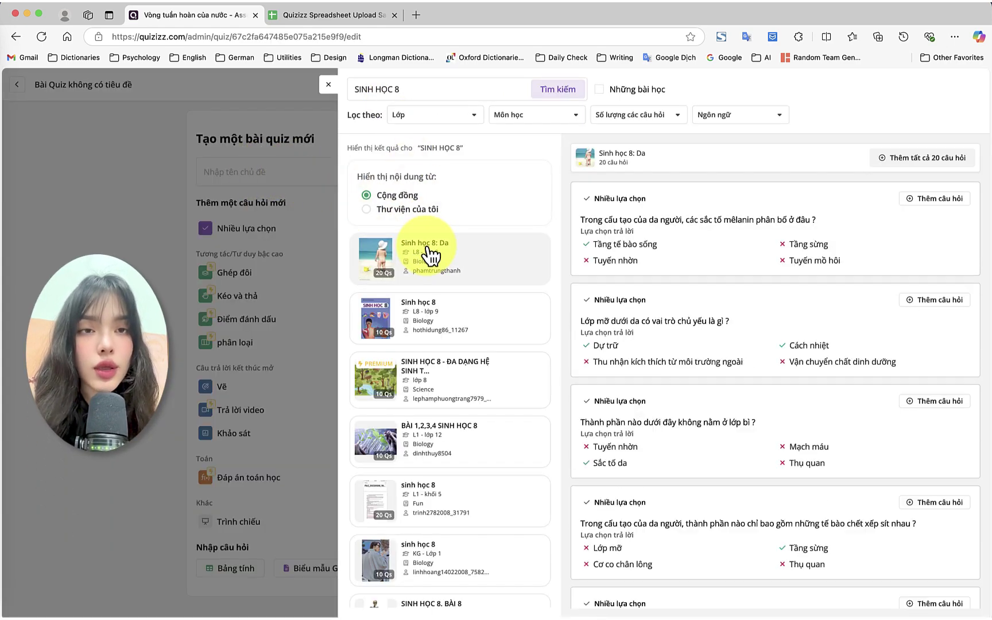
click(443, 322)
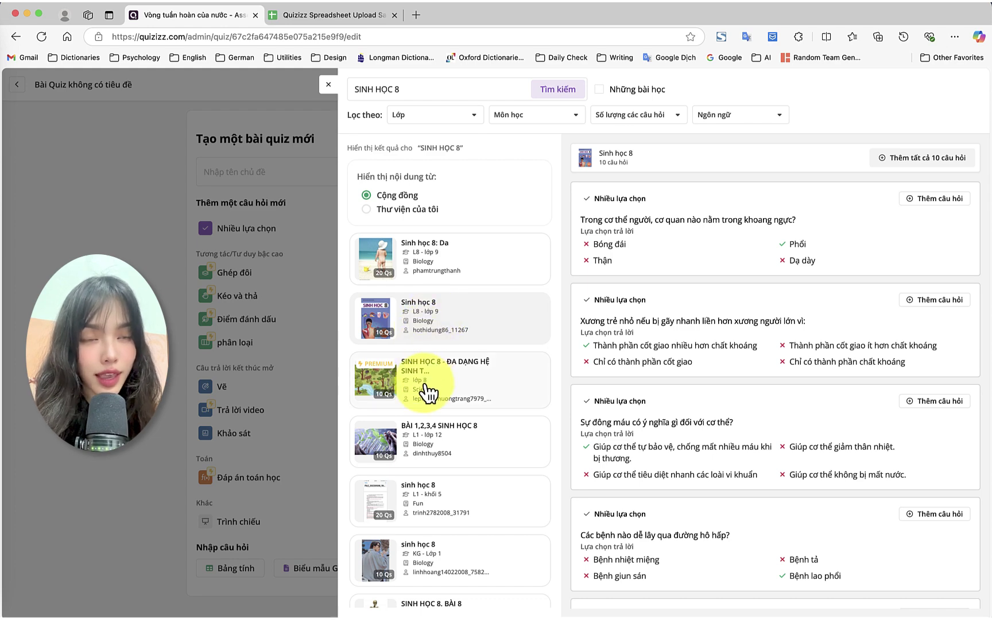
click(430, 381)
click(441, 432)
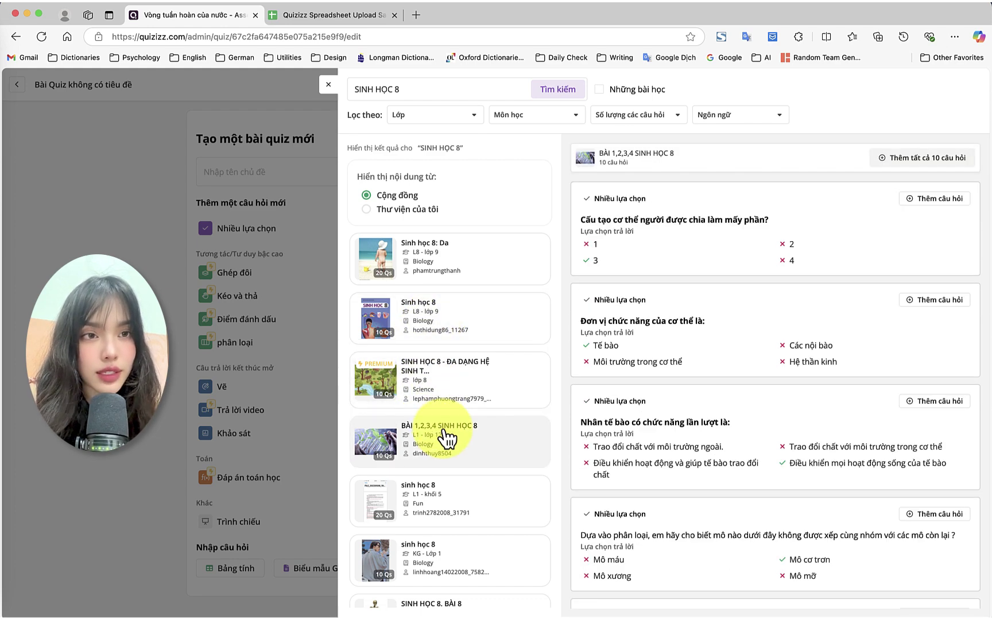
click(924, 200)
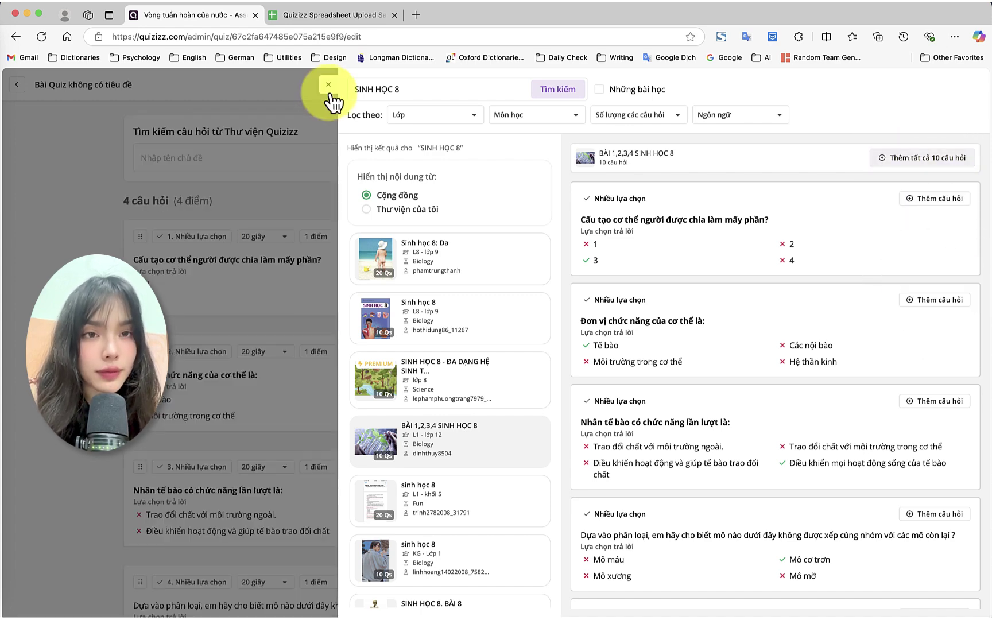
click(328, 85)
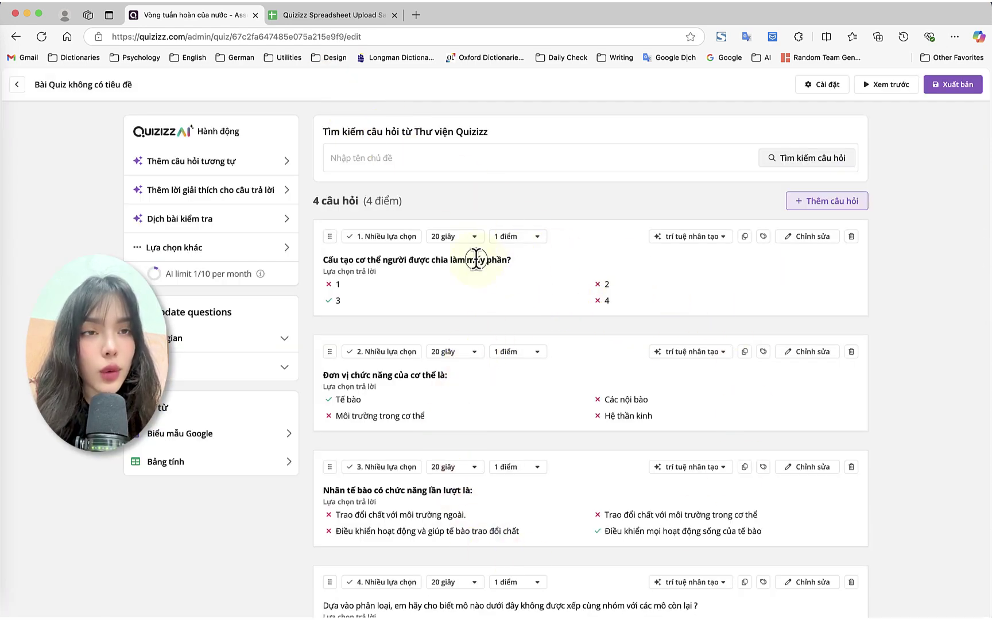
click(454, 236)
click(515, 236)
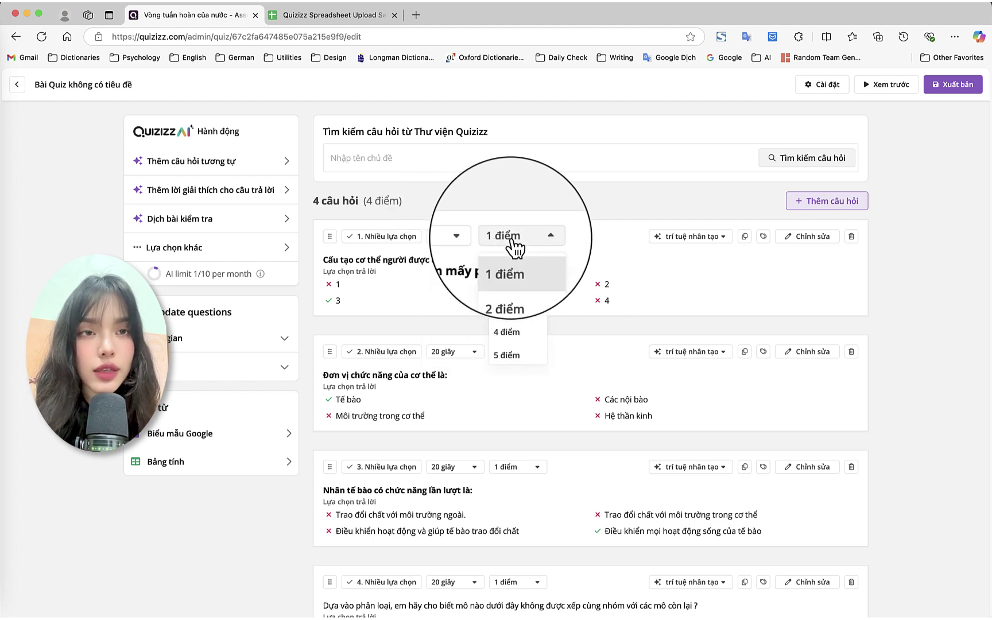
click(511, 238)
click(798, 240)
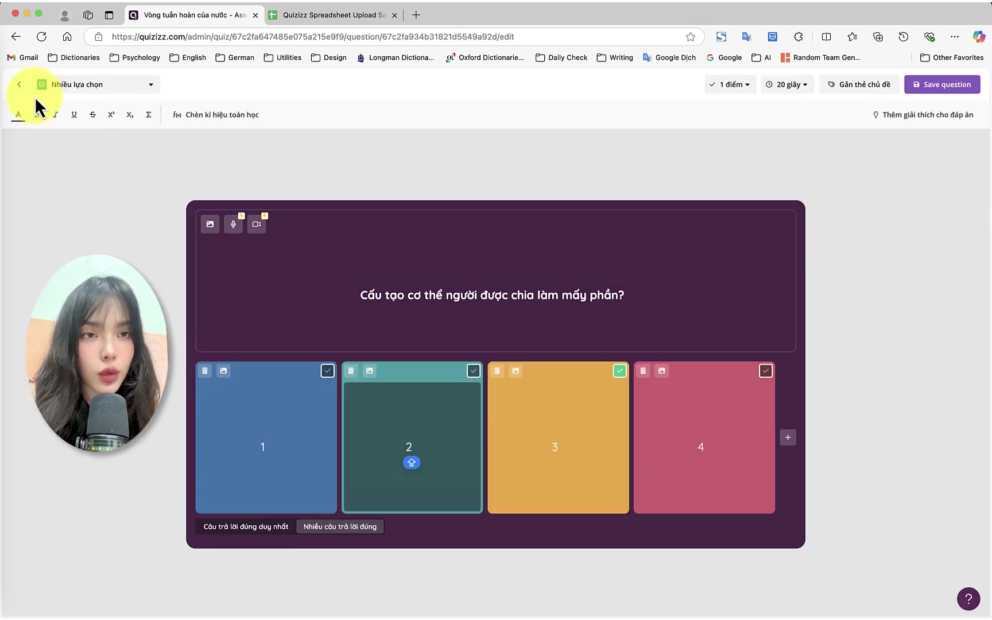
click(18, 84)
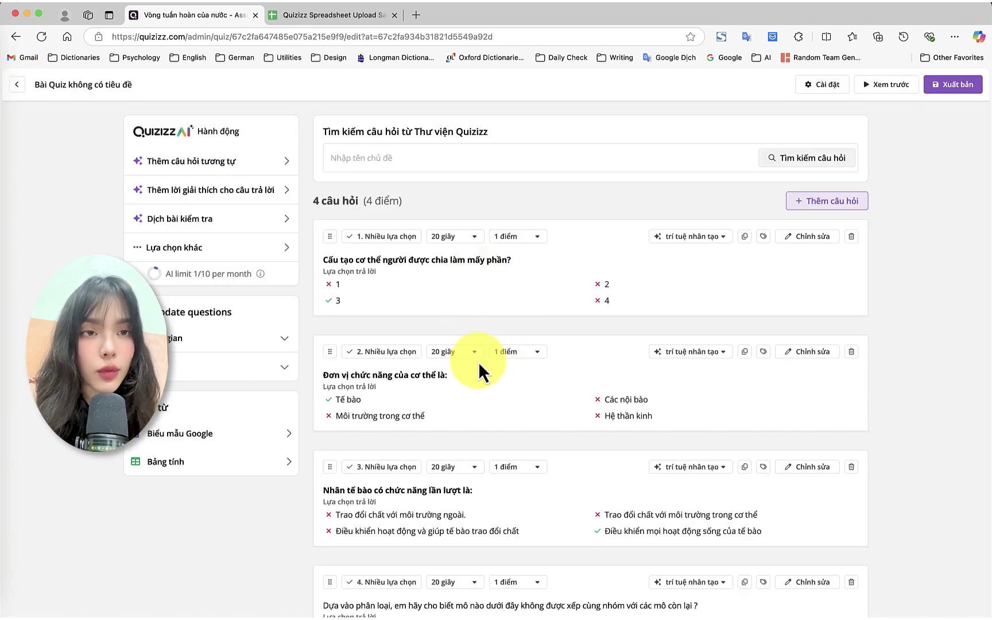
click(528, 567)
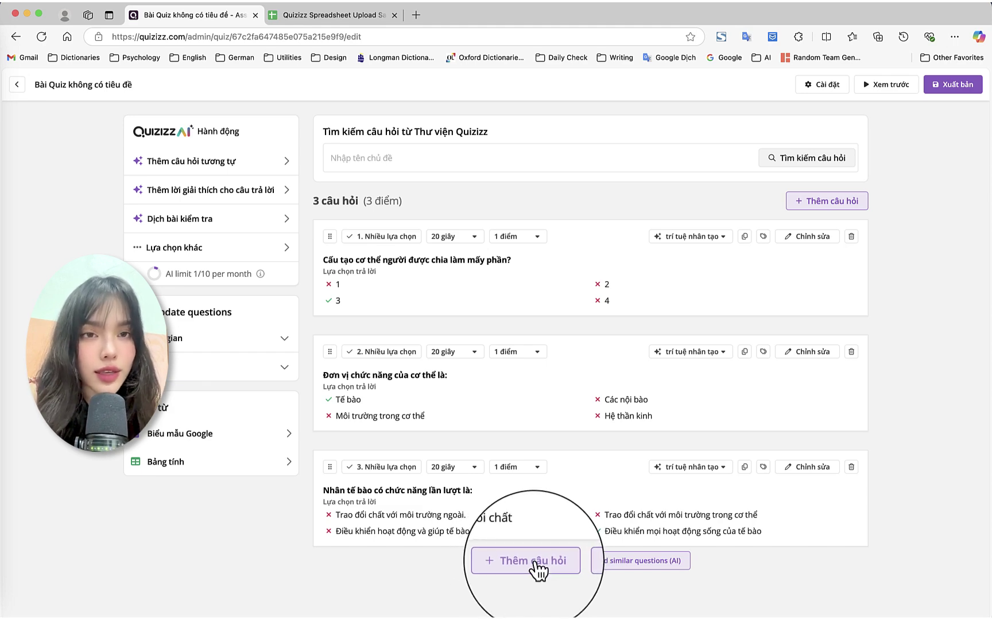
Bring up the question-type picker below the three remaining questions to add a new one.
click(535, 563)
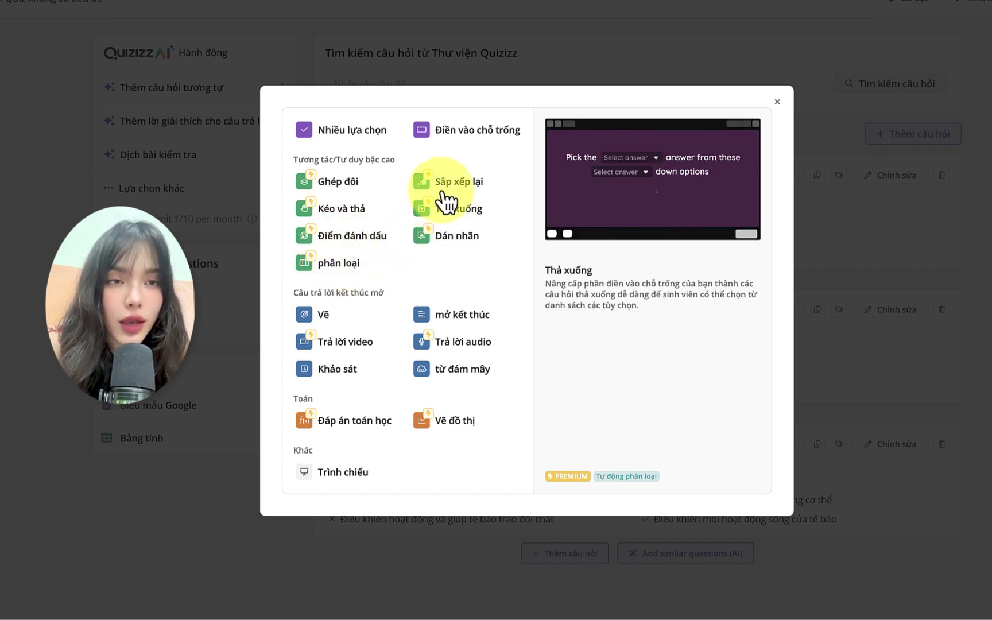
Create a multiple-choice question with 'hút nước và chất dinh dưỡng' formatted bold and italic.
click(339, 132)
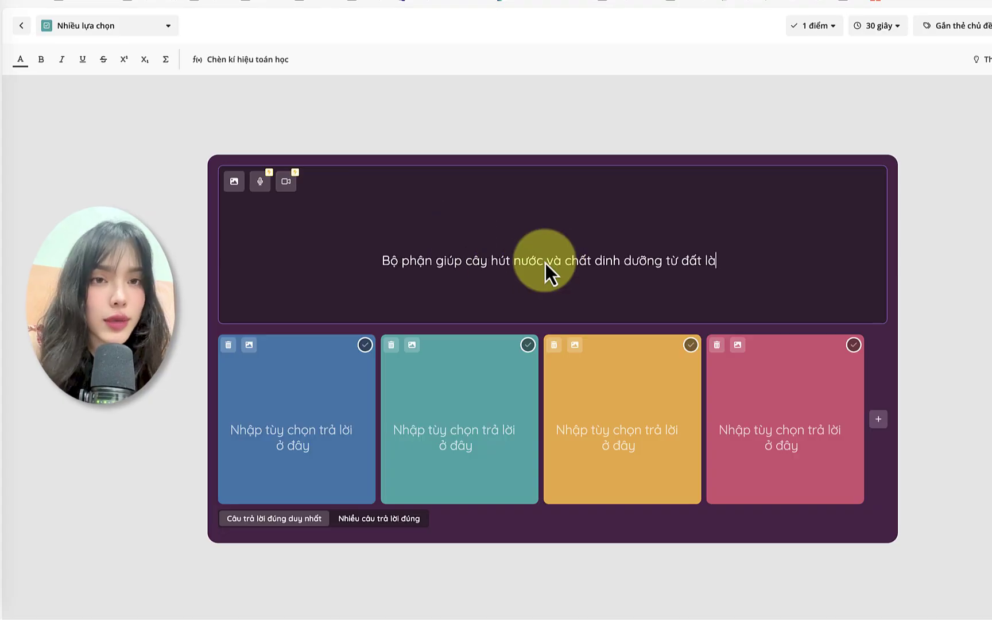
drag(541, 268, 653, 264)
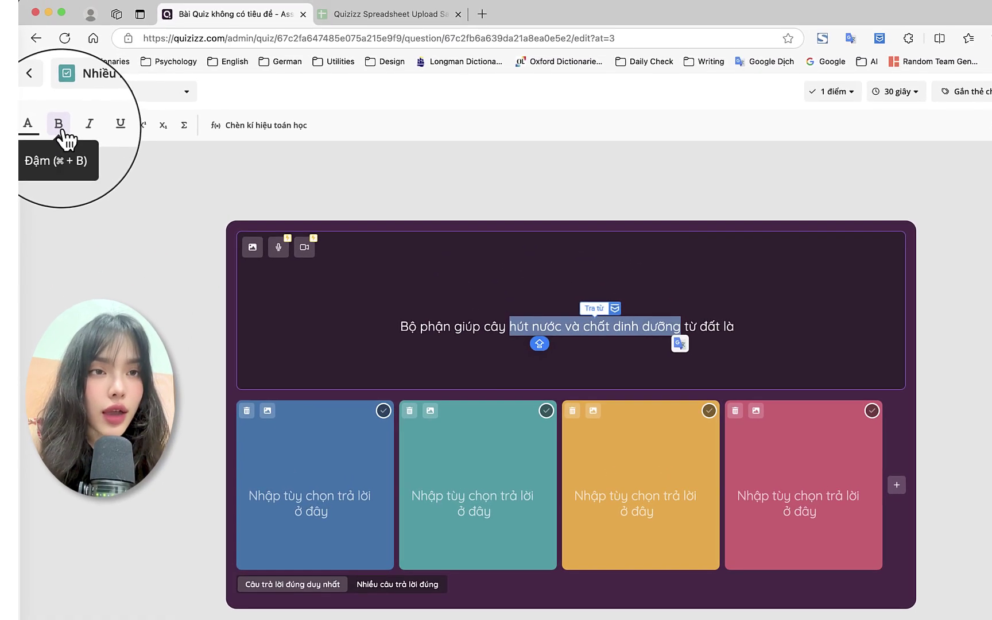
click(43, 61)
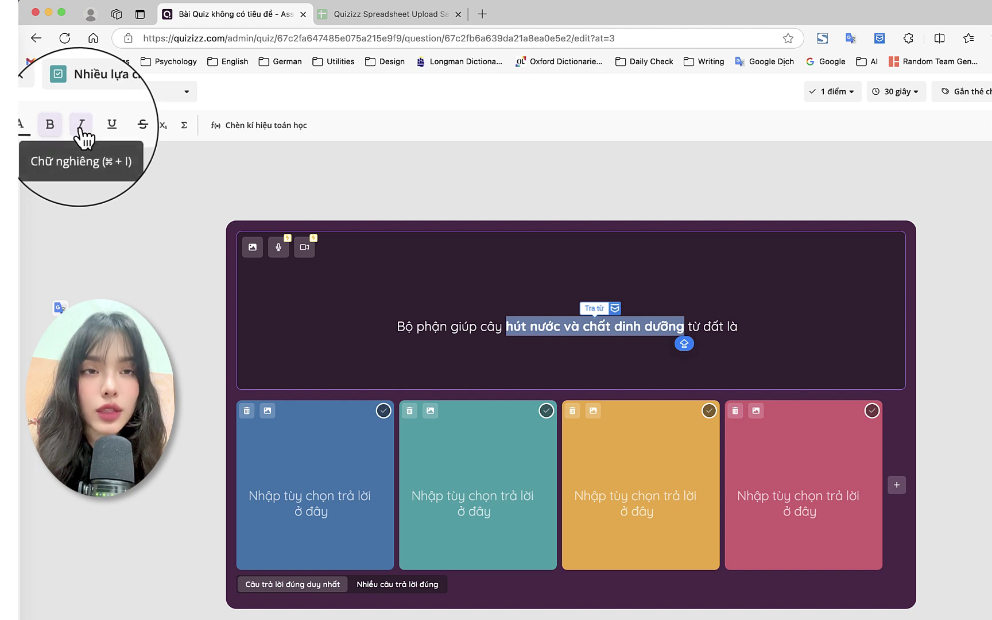
click(82, 131)
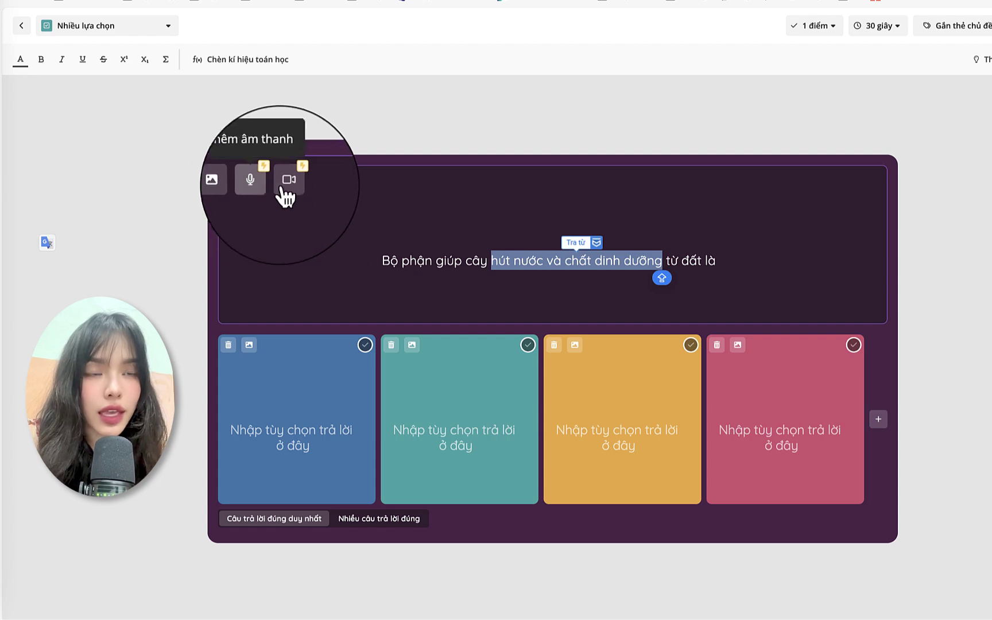
click(235, 190)
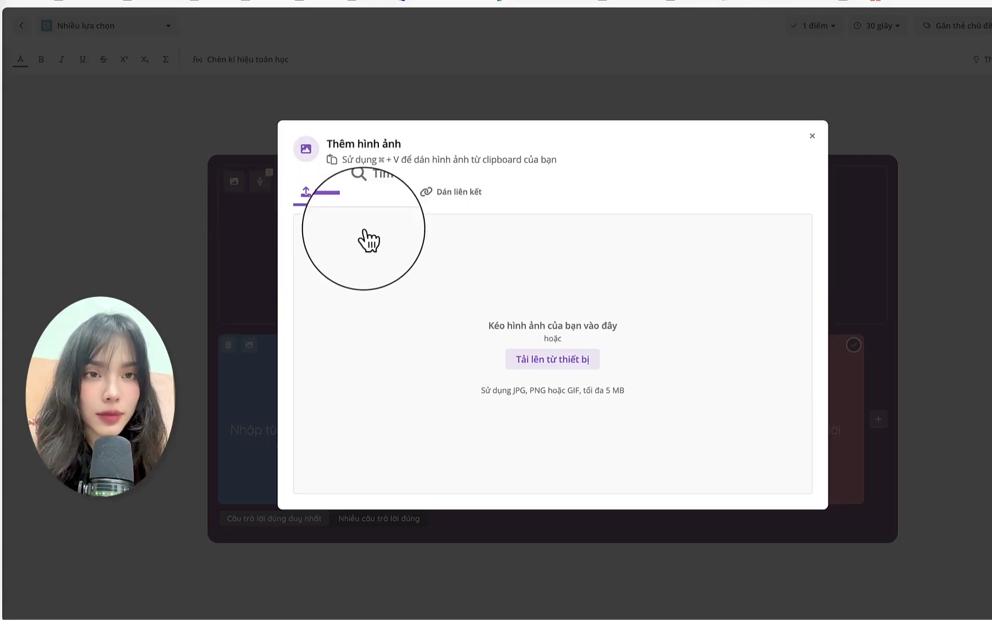
click(459, 194)
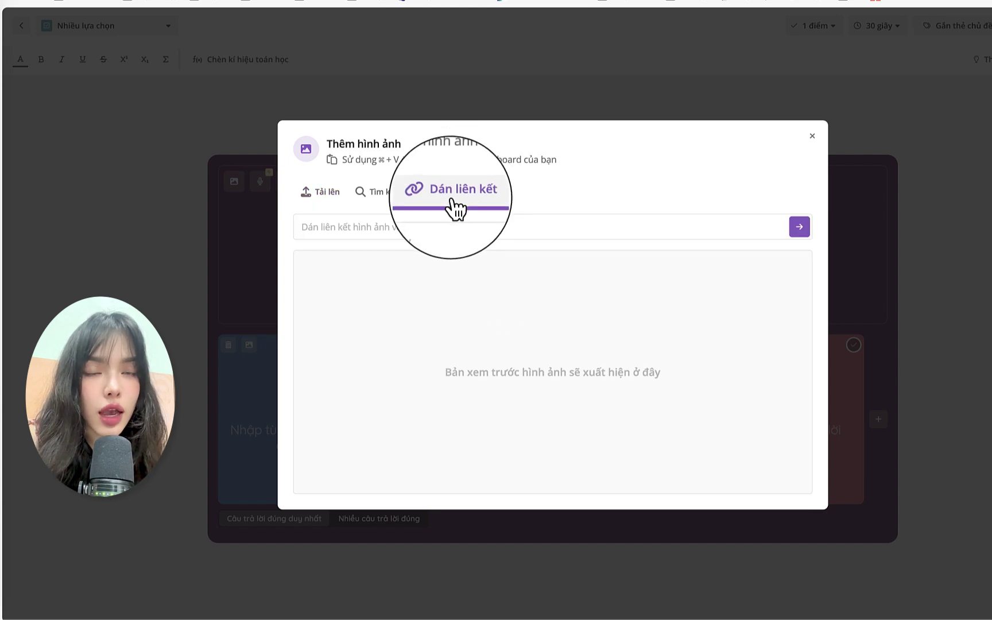
click(373, 191)
text(PLANT)
key(Return)
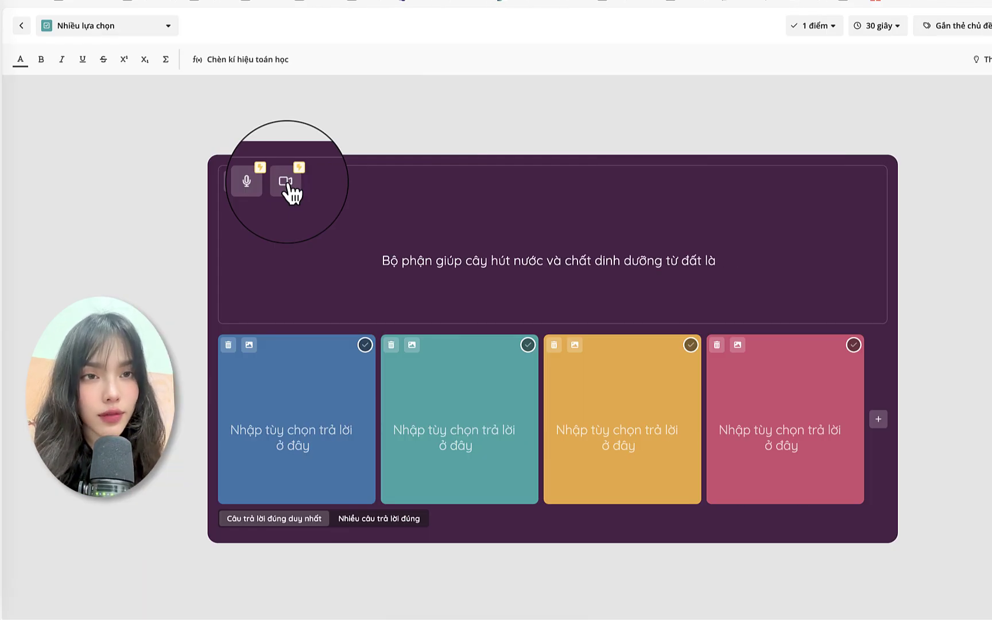
click(287, 183)
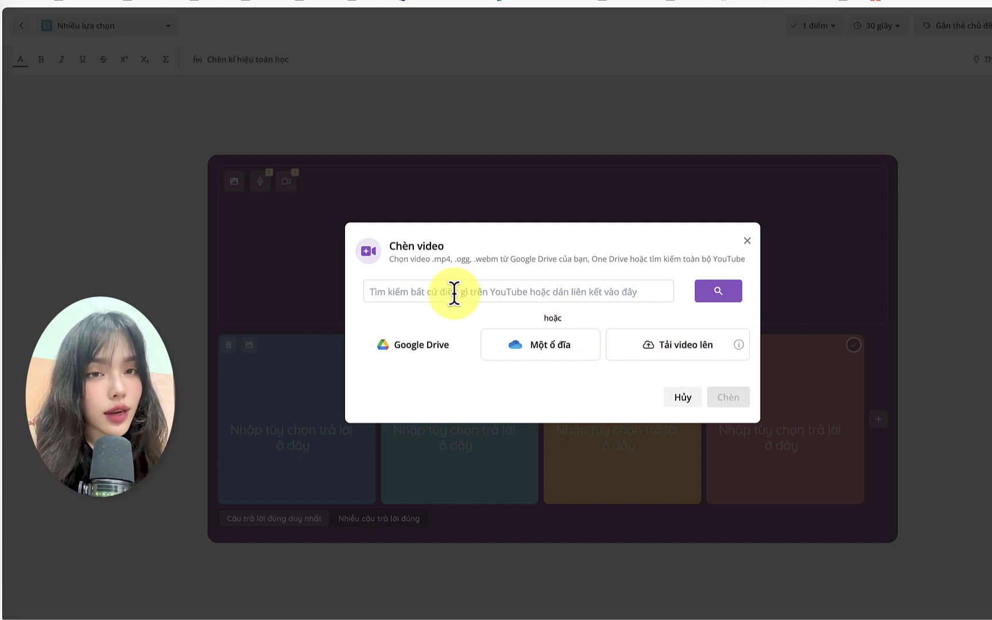
click(523, 291)
text(PAANT)
key(Return)
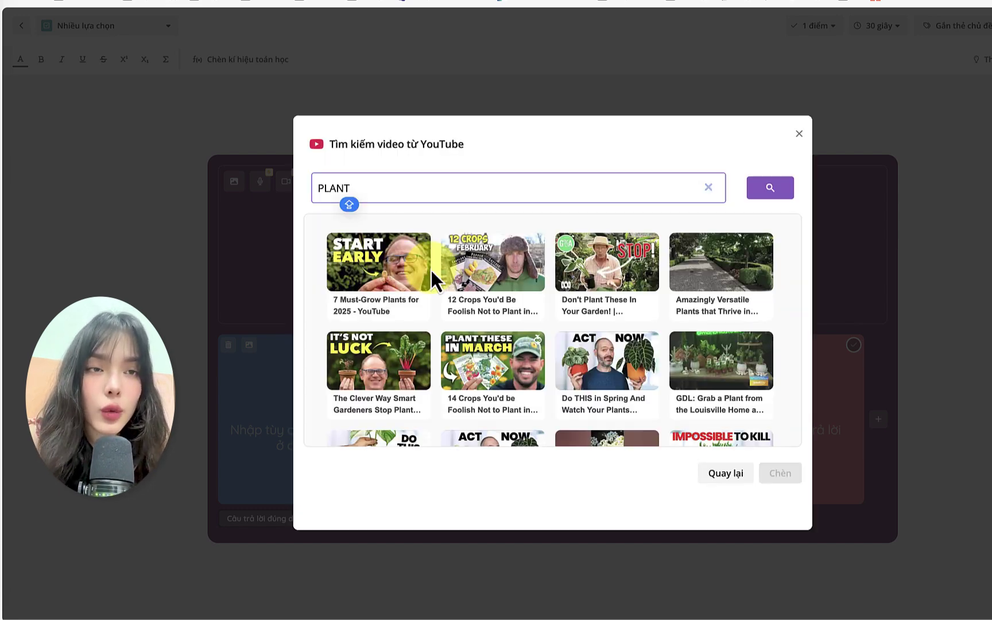
text(PART)
key(Return)
click(373, 281)
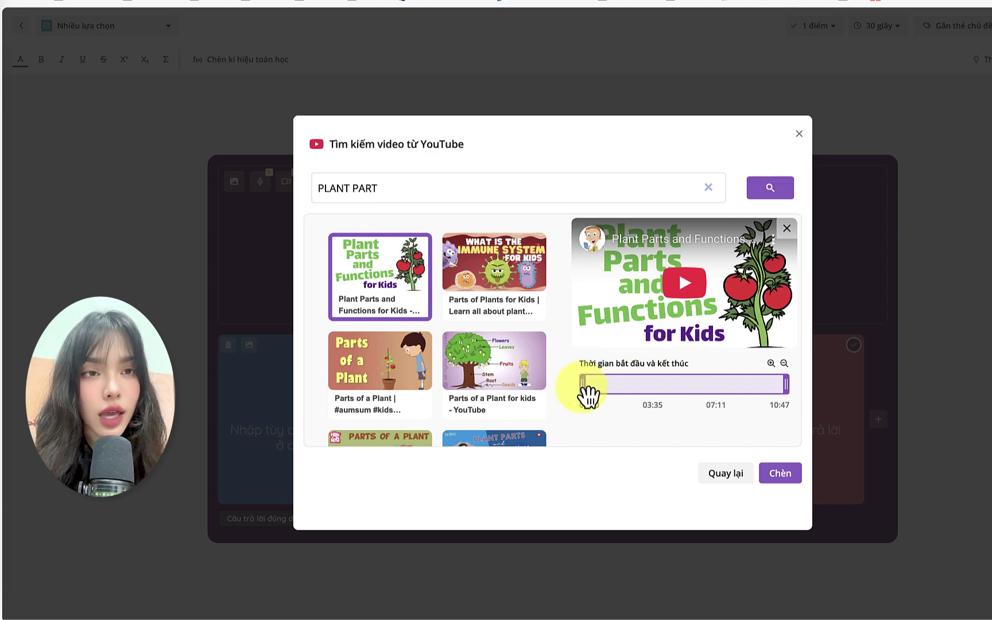
drag(590, 395, 621, 395)
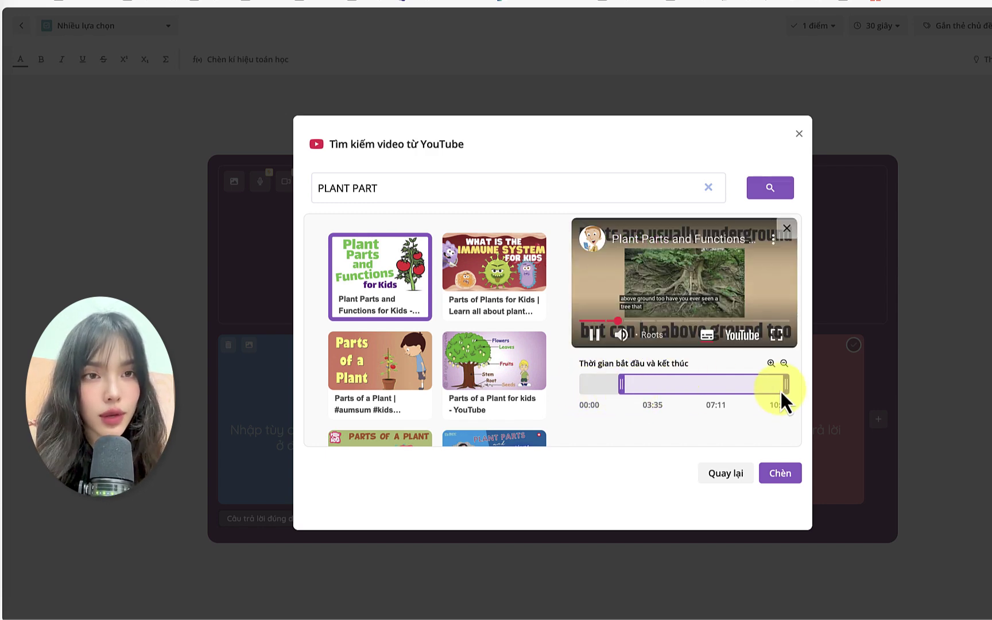
drag(778, 391, 701, 384)
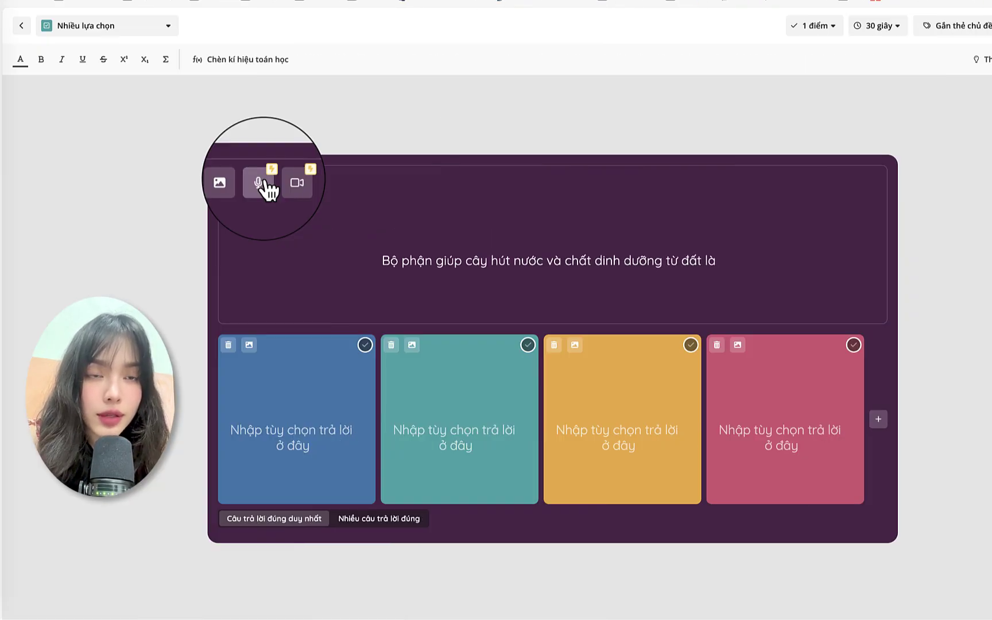
Attach a plant image, enter answers Rễ, Thân, Lá, Hoa, and mark Rễ the single correct answer.
click(261, 183)
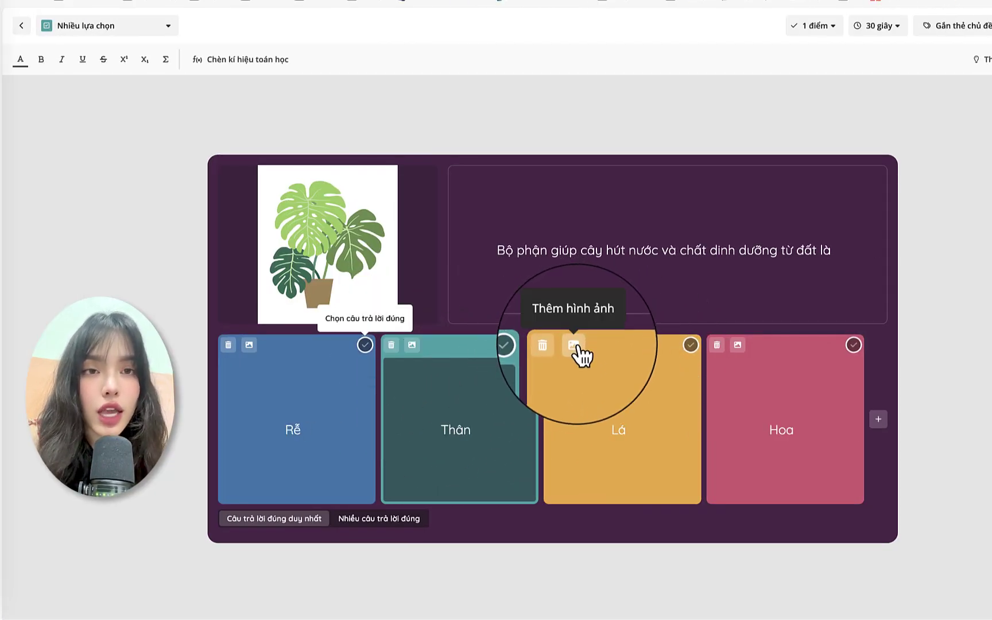
click(255, 426)
click(406, 426)
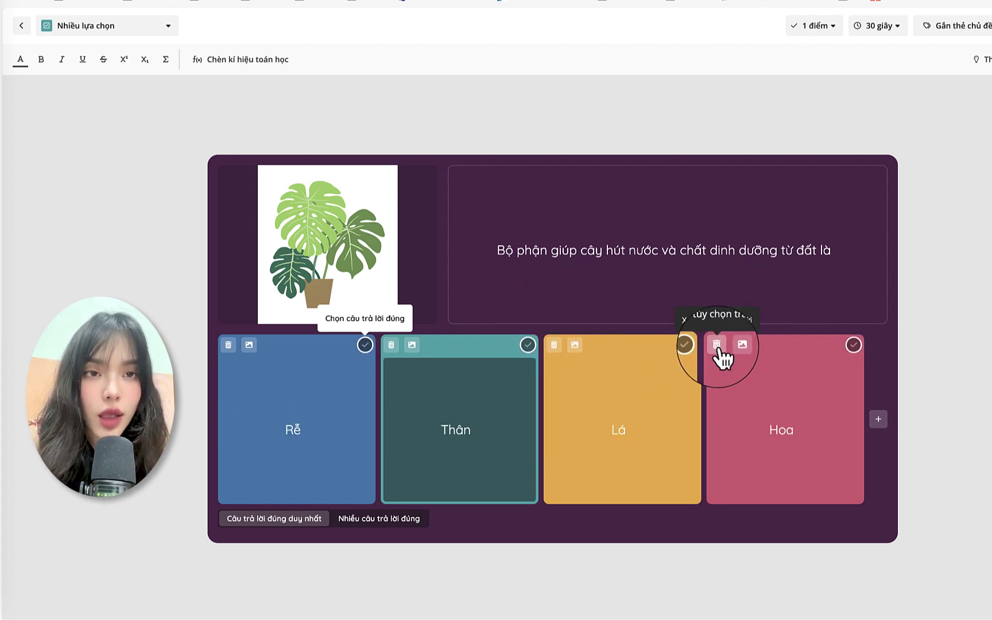
click(879, 420)
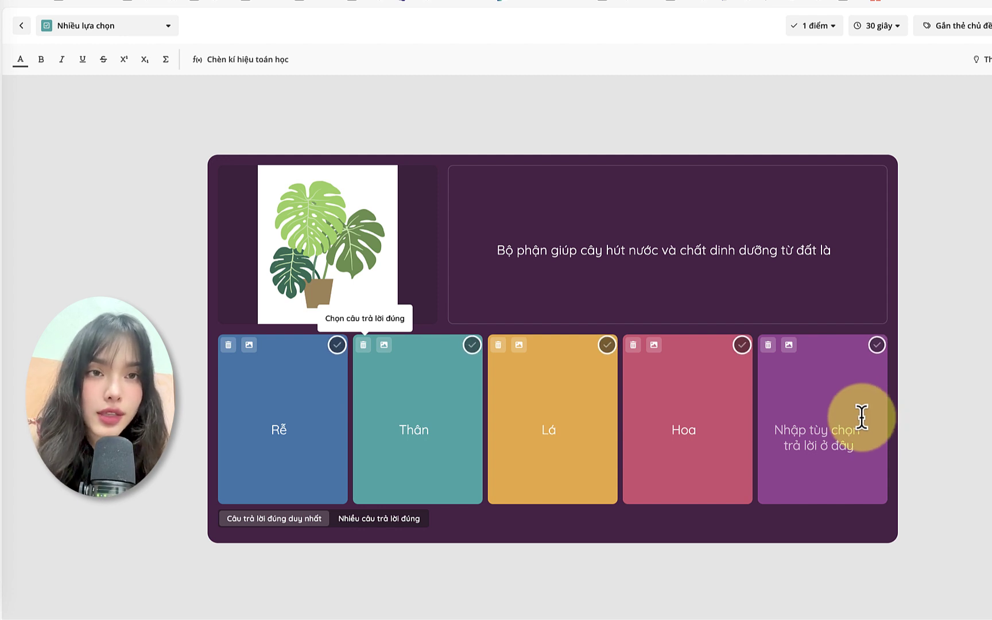
click(768, 344)
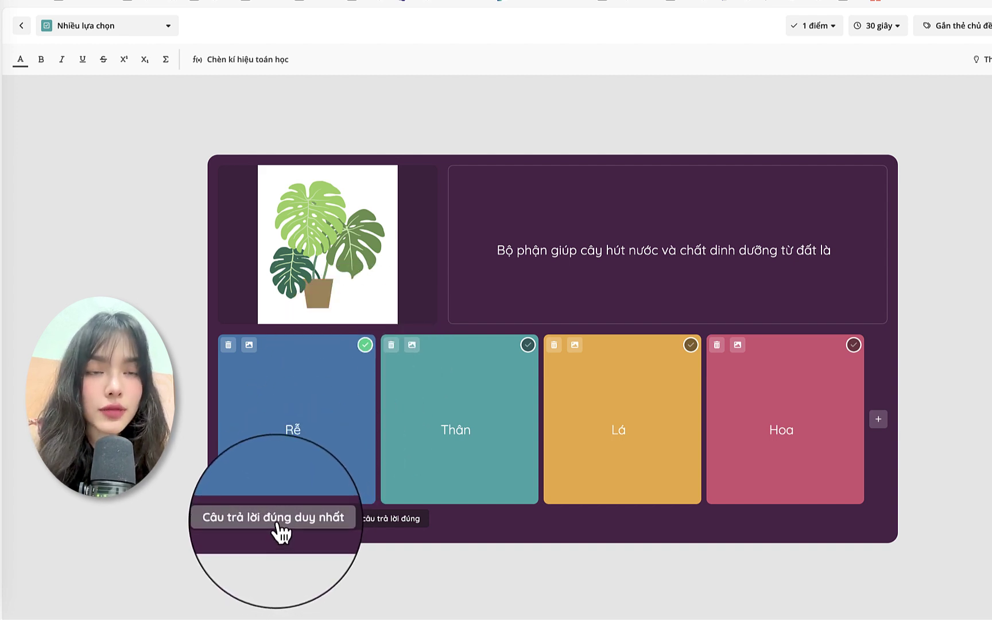
click(373, 523)
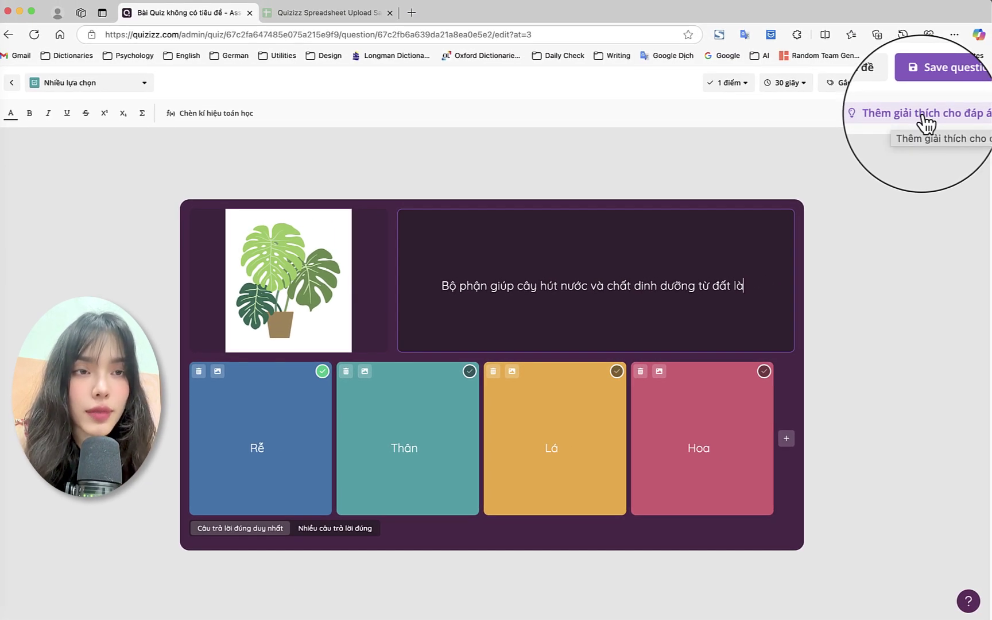
Keep 30 giây and 1 điểm, then save the root question as question 4.
click(924, 113)
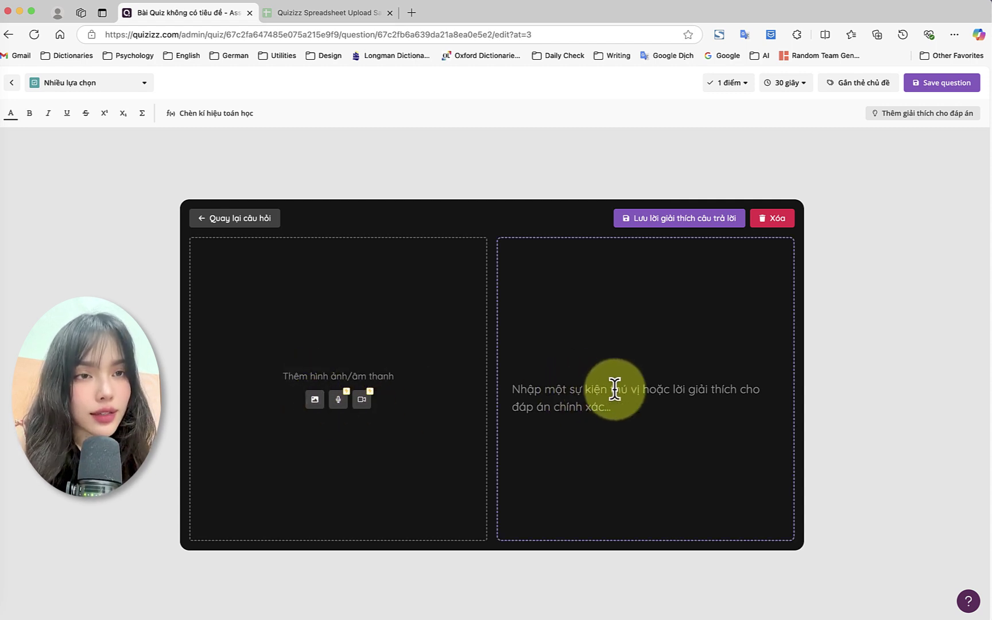
click(732, 83)
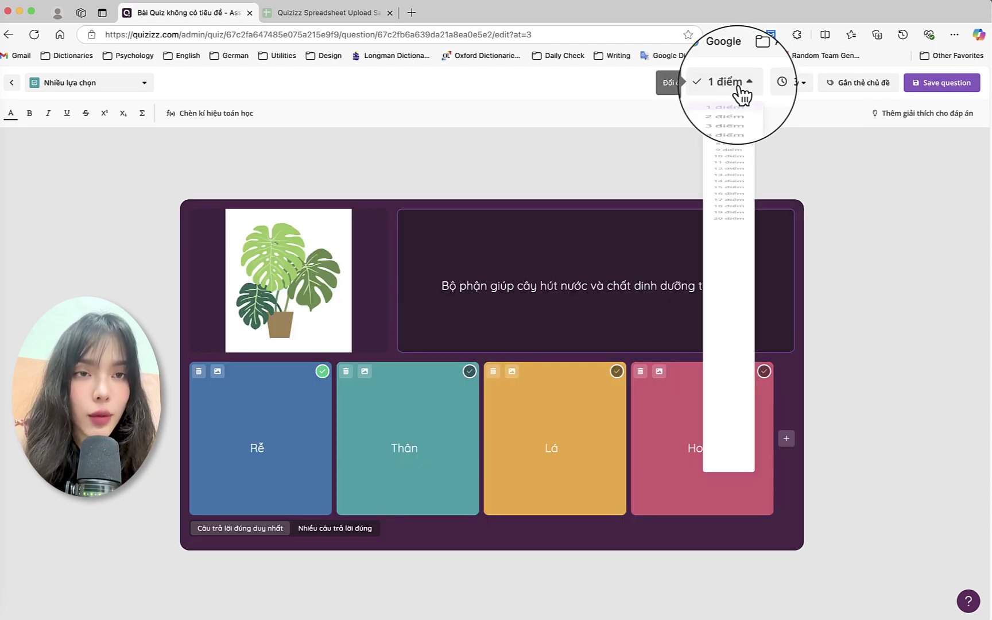
click(783, 86)
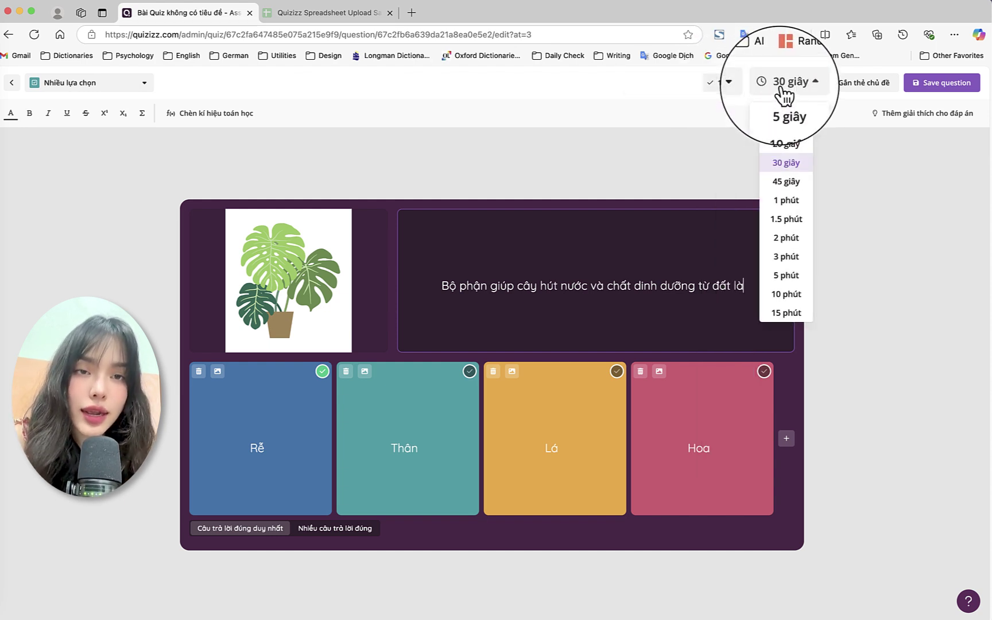
click(784, 86)
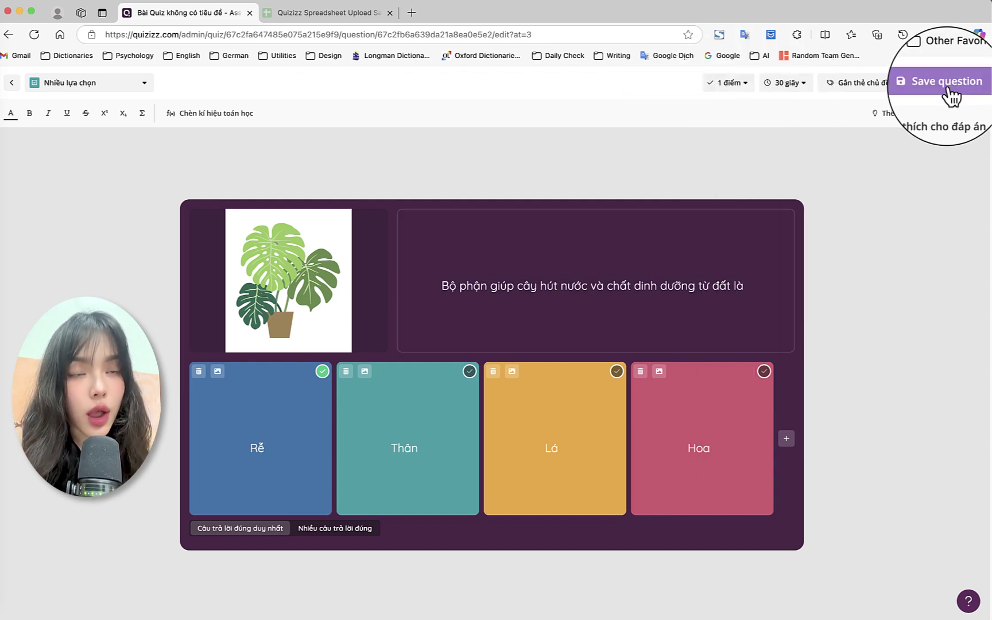
click(948, 93)
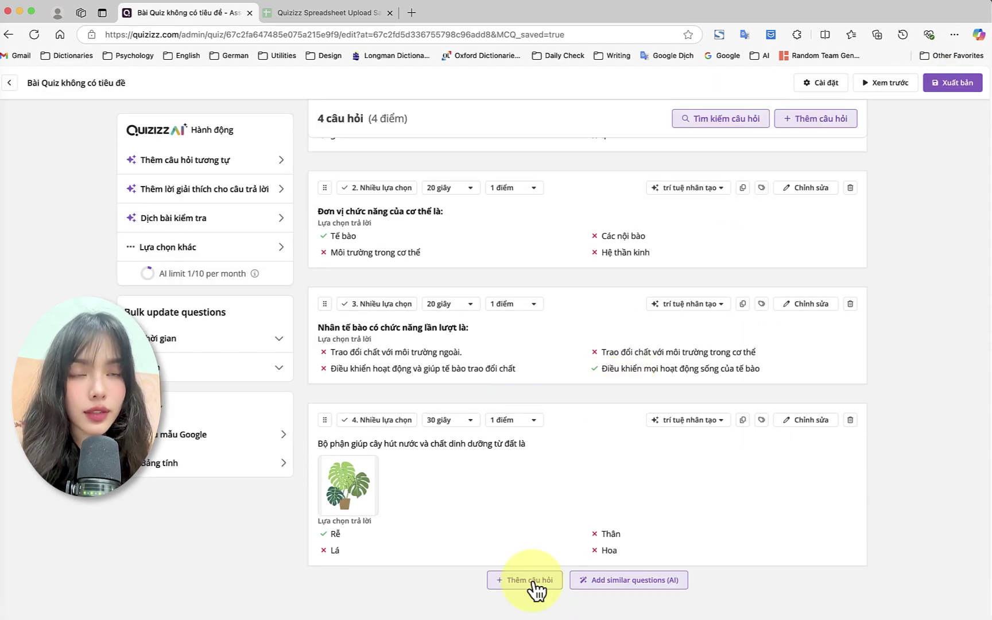
Add a Khảo sát poll question on favourite uniform colour: Xanh dương, Đỏ, Hồng, Xanh lá.
click(527, 580)
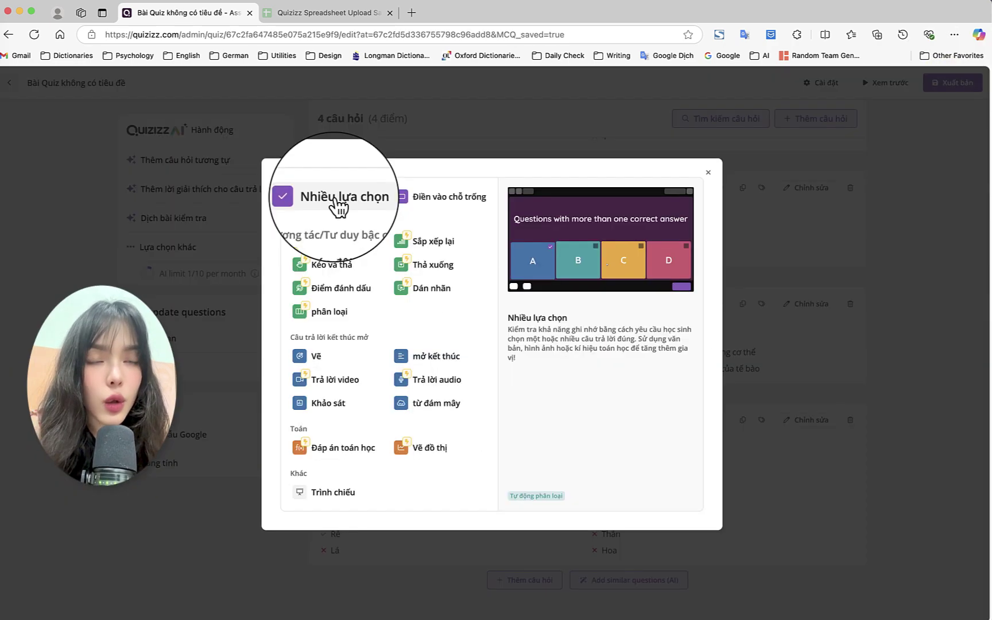
click(330, 403)
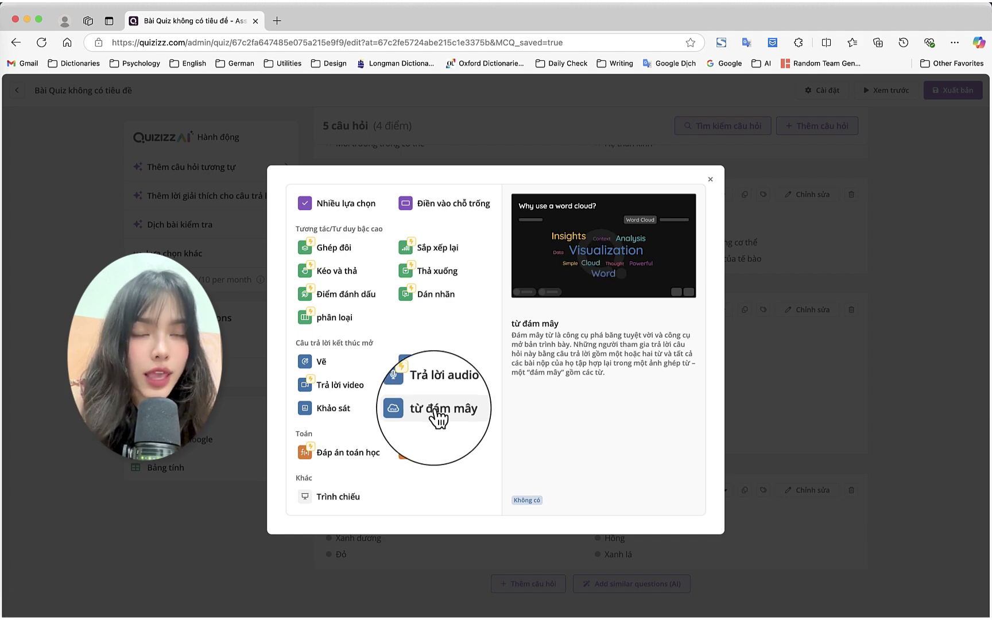
Create a word cloud question with the pasted trees' benefits prompt and check its time limit.
click(689, 291)
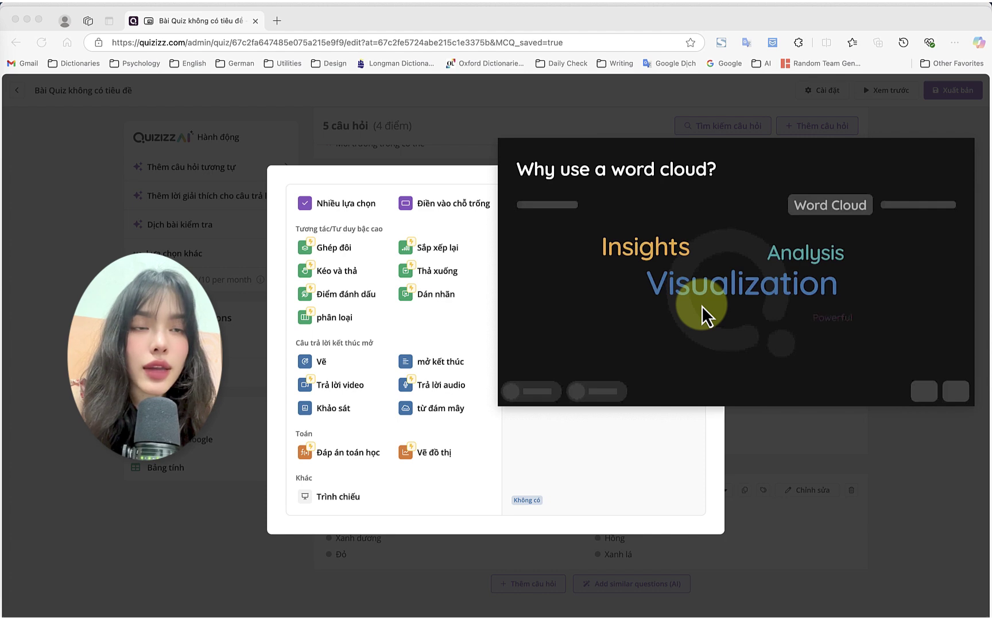
mouse_move(740, 284)
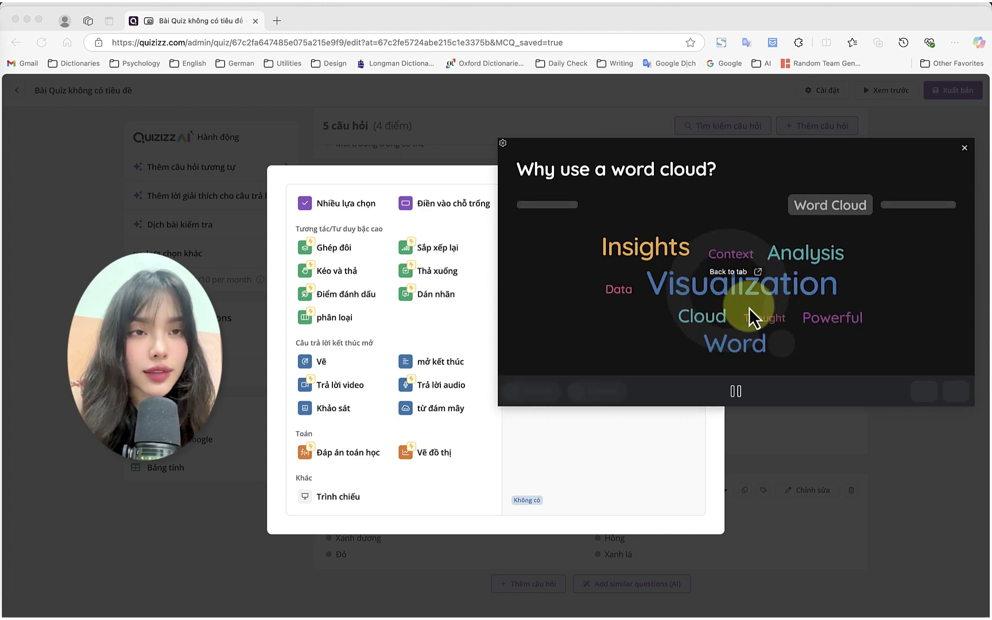
click(444, 407)
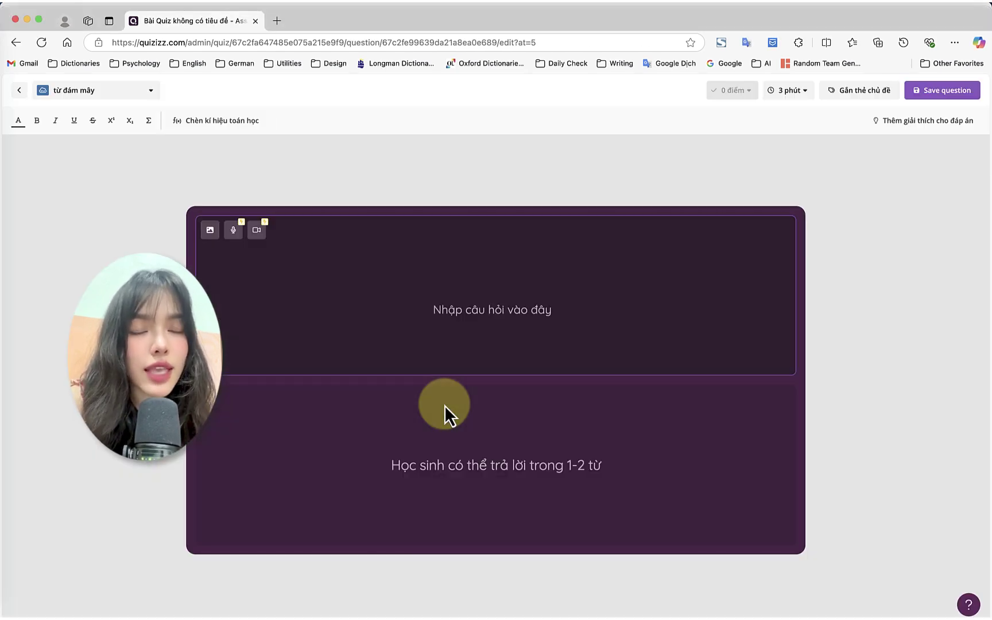
text(Hãy kể những lợi ích của cây cối đối với con người và môi trường?)
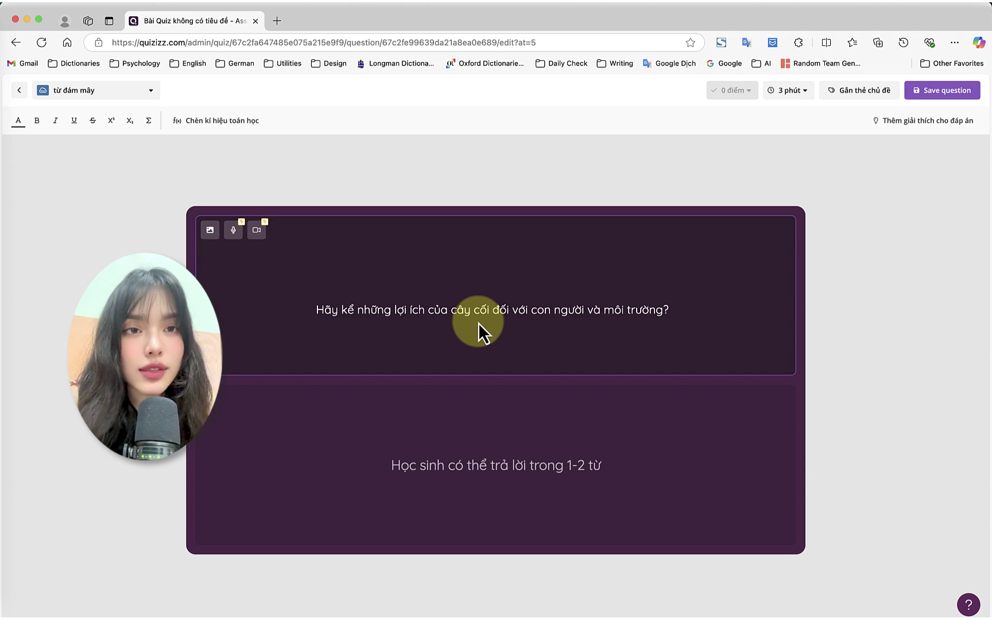
click(479, 322)
click(788, 90)
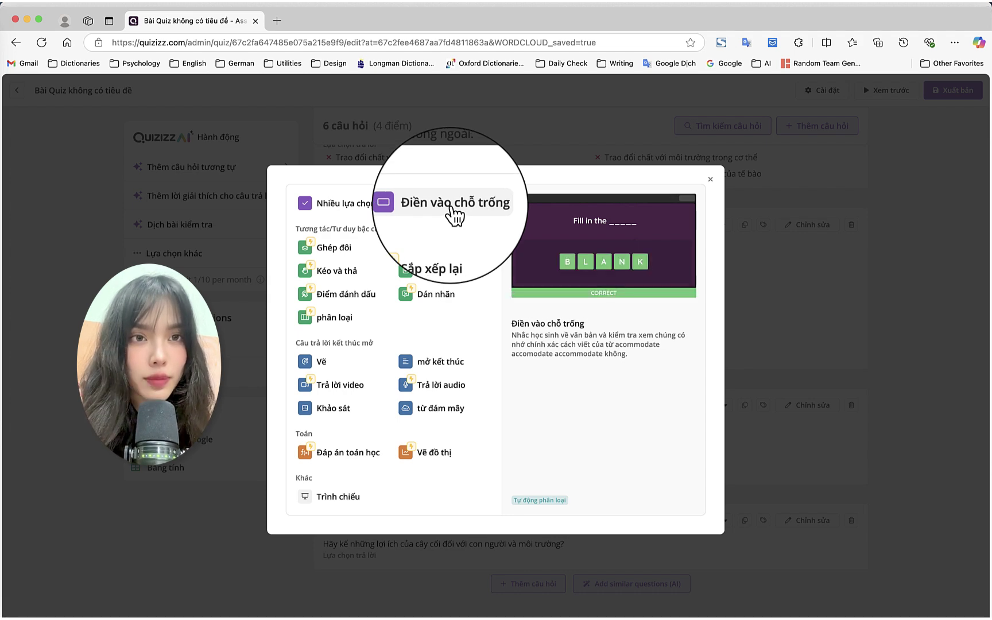
Create a fill-in-the-blank question with the pasted prompt ending 'Bộ phận có thể nở đẹp và tạo quả là…'.
click(453, 216)
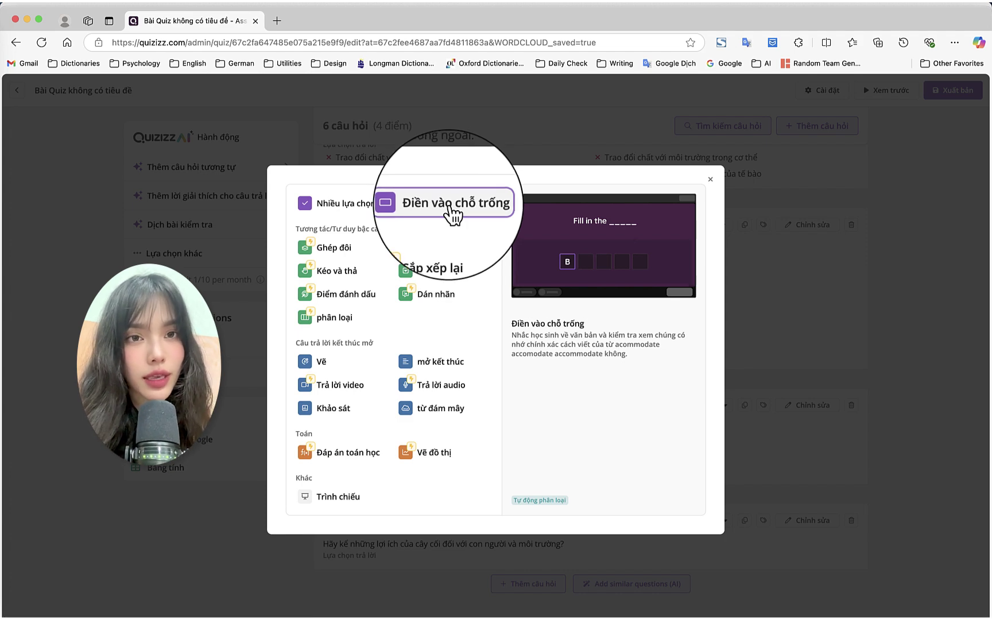
click(451, 215)
click(447, 309)
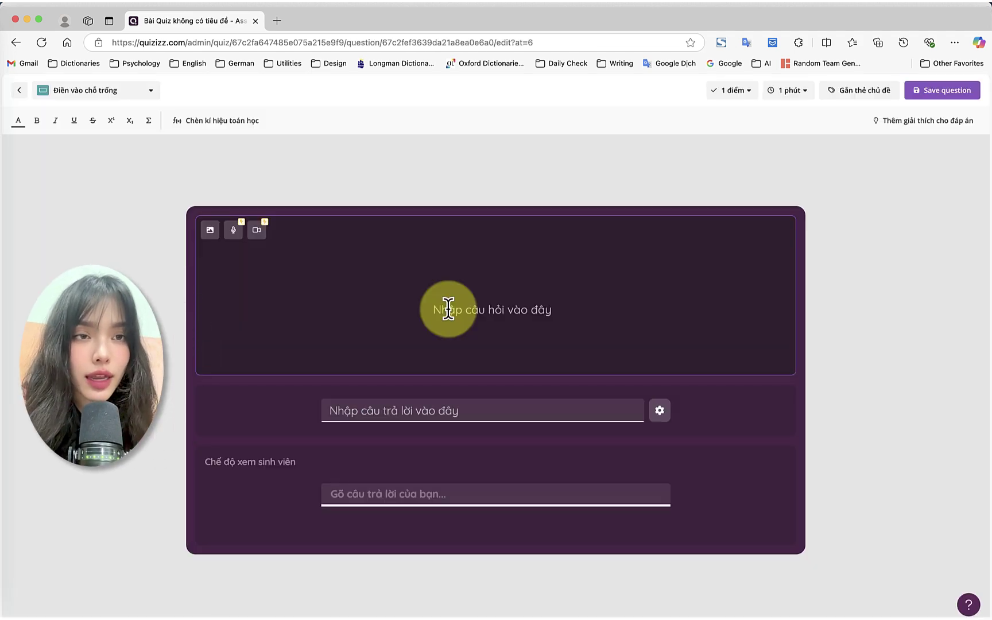
text(Bộ phận màu xanh, giúp cây quang hợp là lá cây. Bộ phận có thể nở đẹp và tạo quả là.)
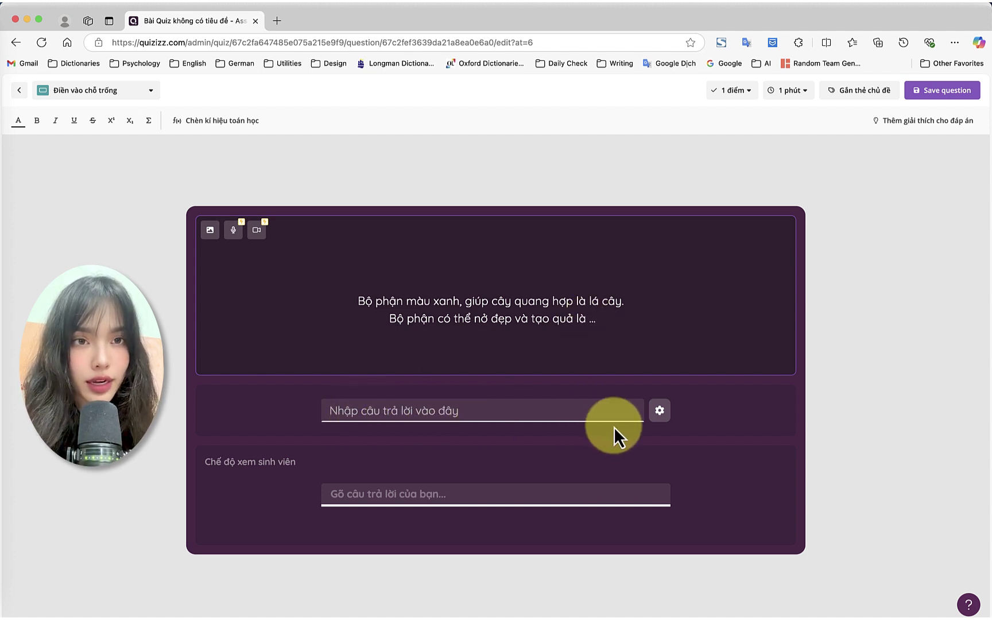
click(660, 410)
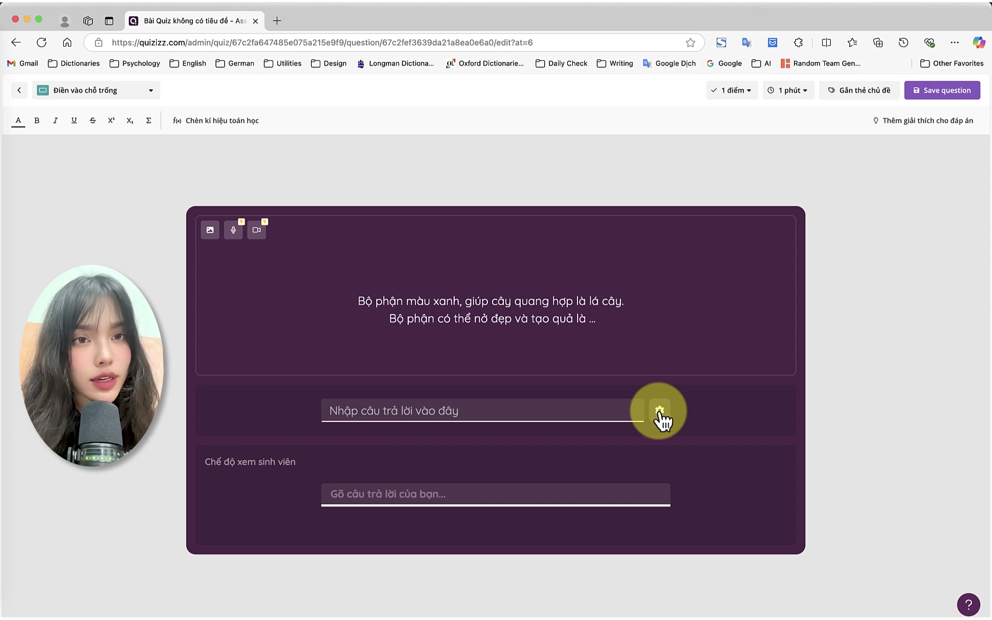
Set the blank to a single input field that accepts alternative answers.
click(659, 410)
click(371, 281)
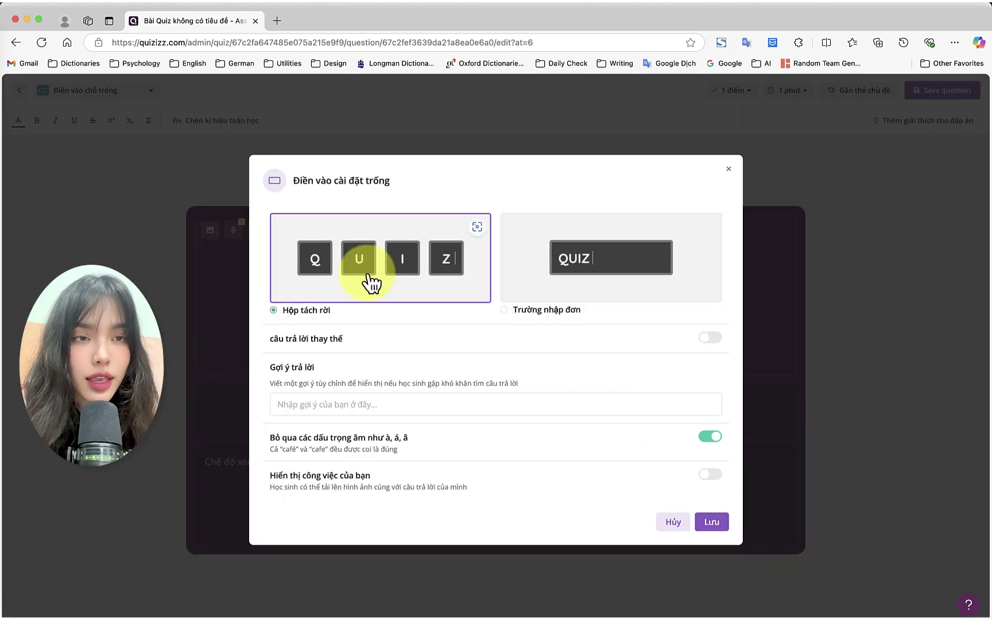
click(640, 272)
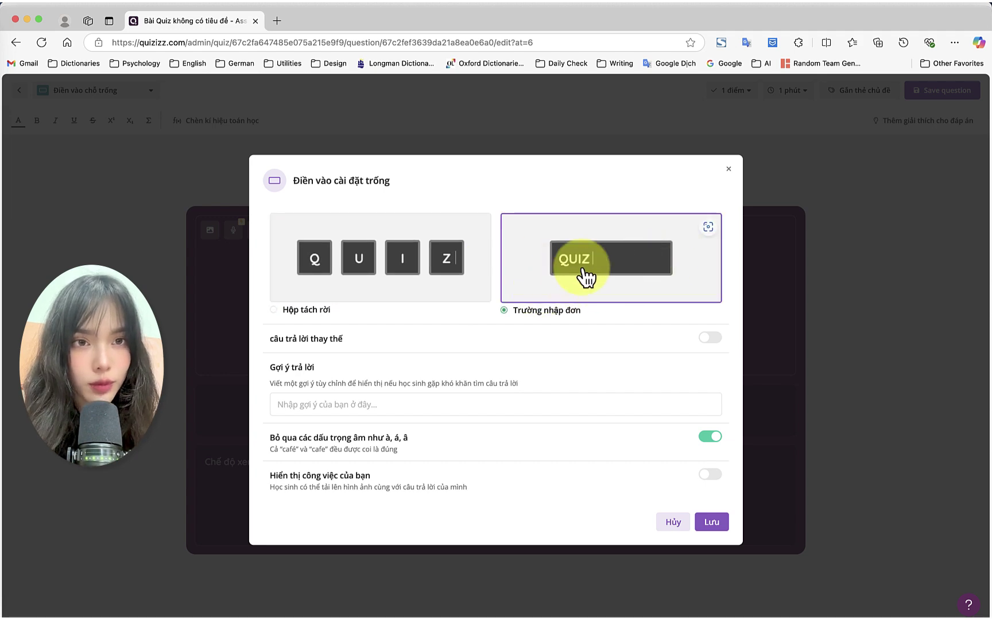
click(365, 267)
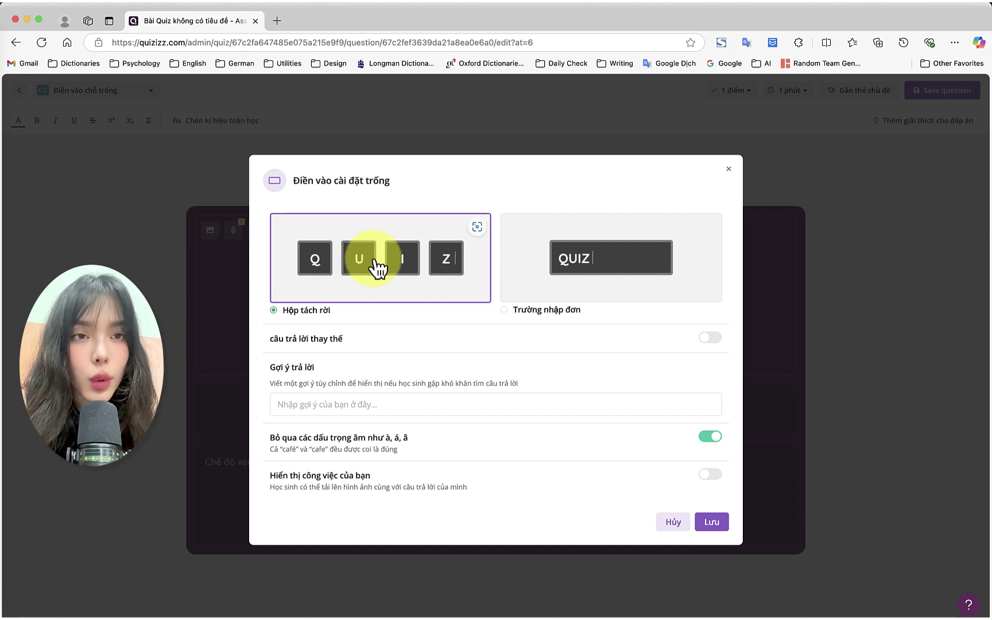
click(593, 260)
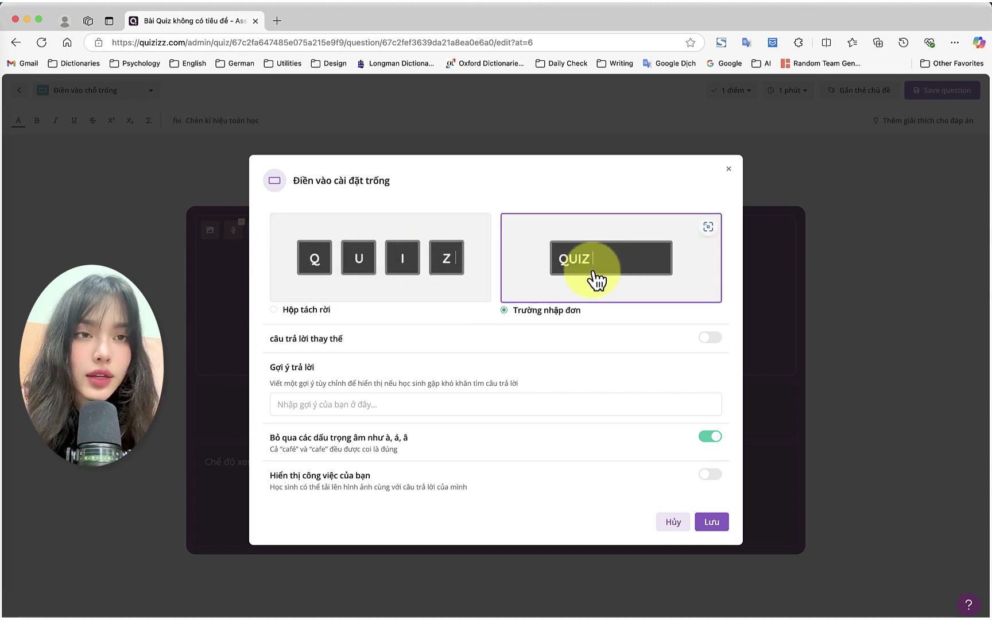
click(710, 338)
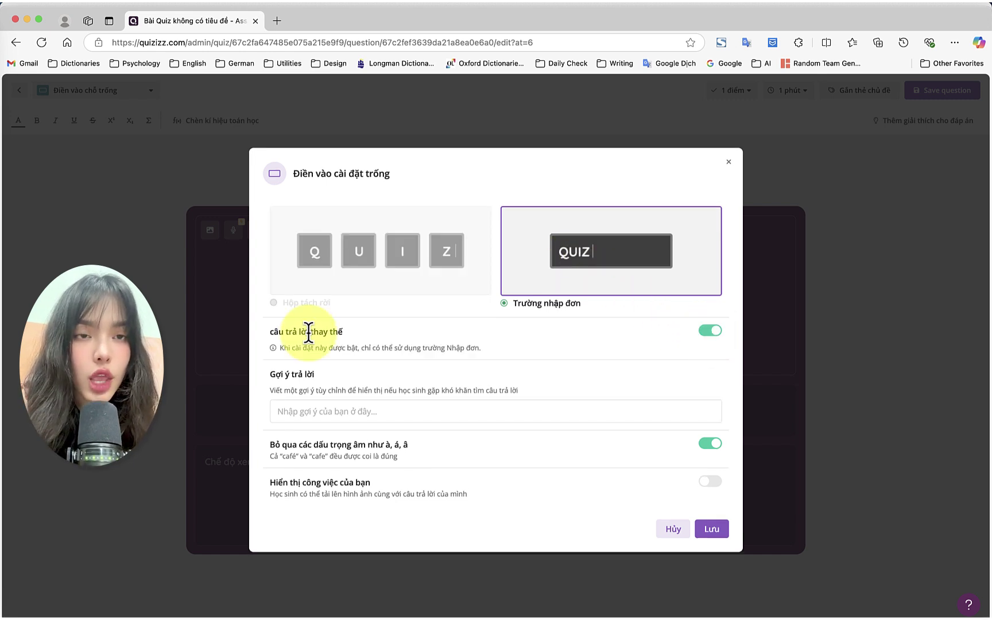
key(Escape)
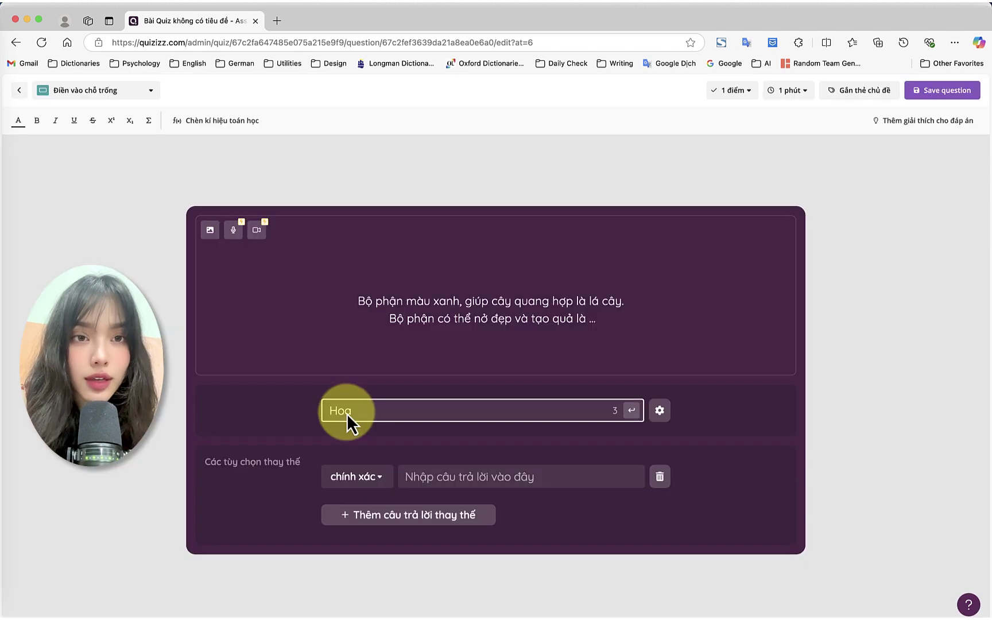
Add 'bông' as a second accepted answer for the Hoa blank and save the question.
click(403, 517)
click(375, 483)
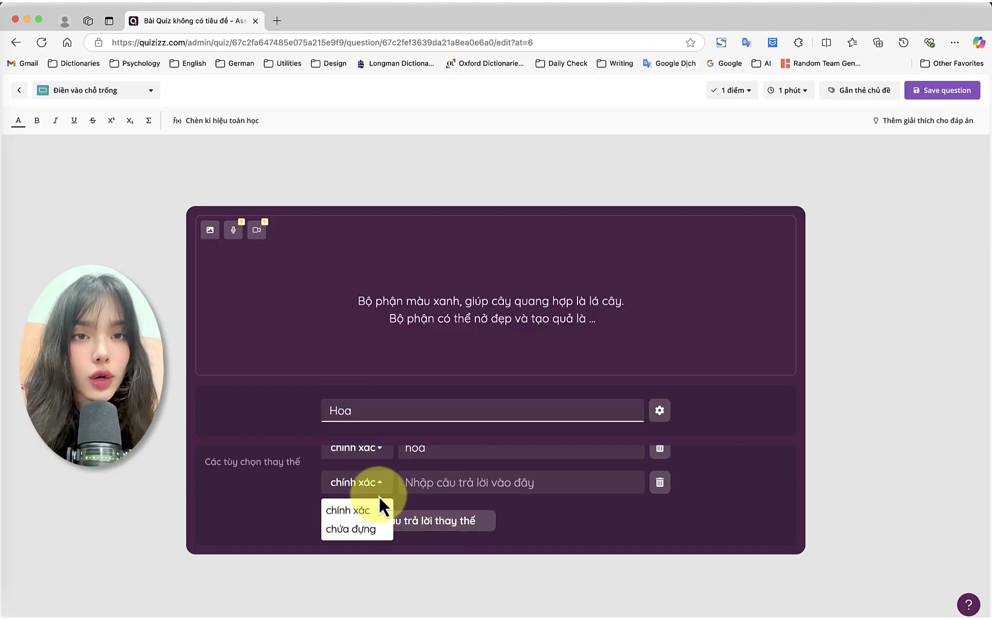
click(417, 482)
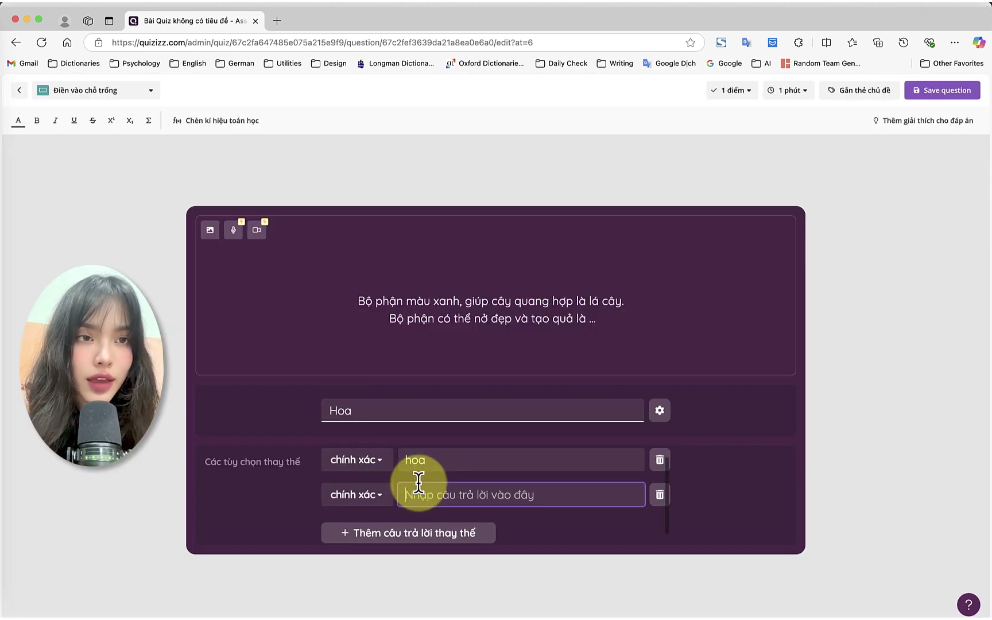
text(bo)
text(ng)
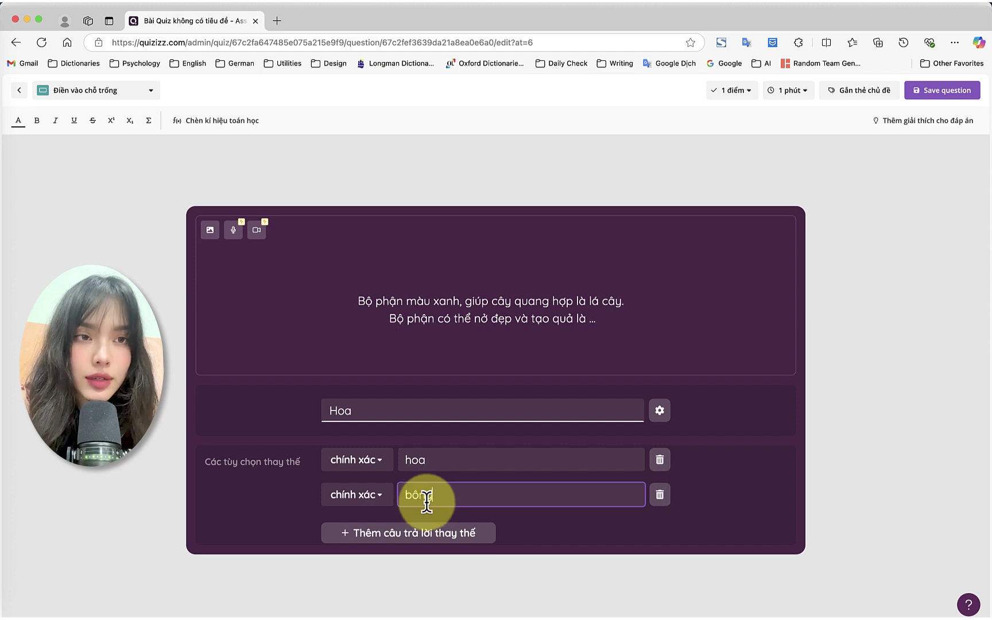
click(660, 410)
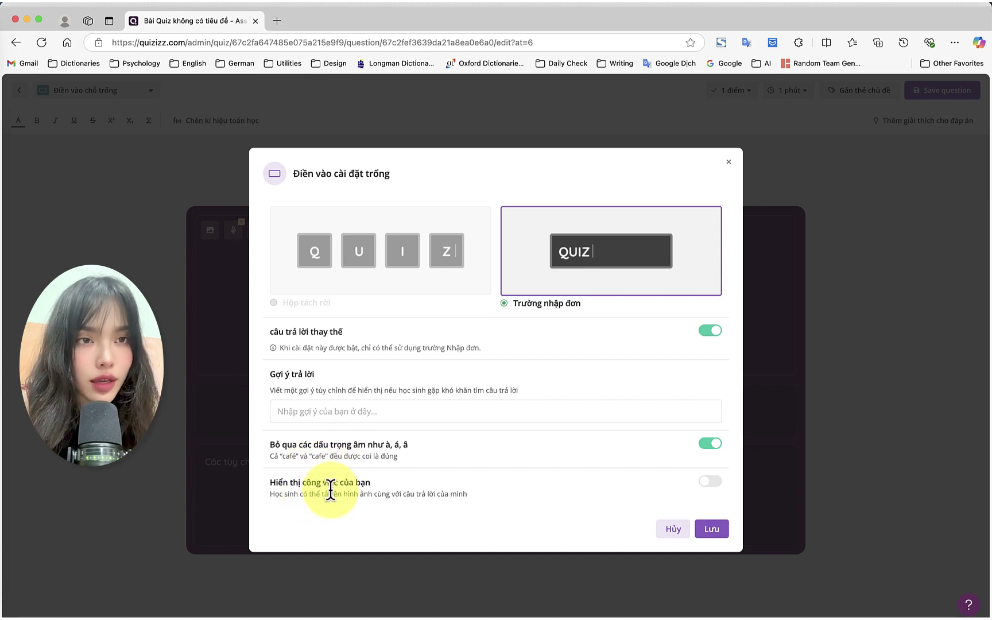
click(711, 530)
click(942, 92)
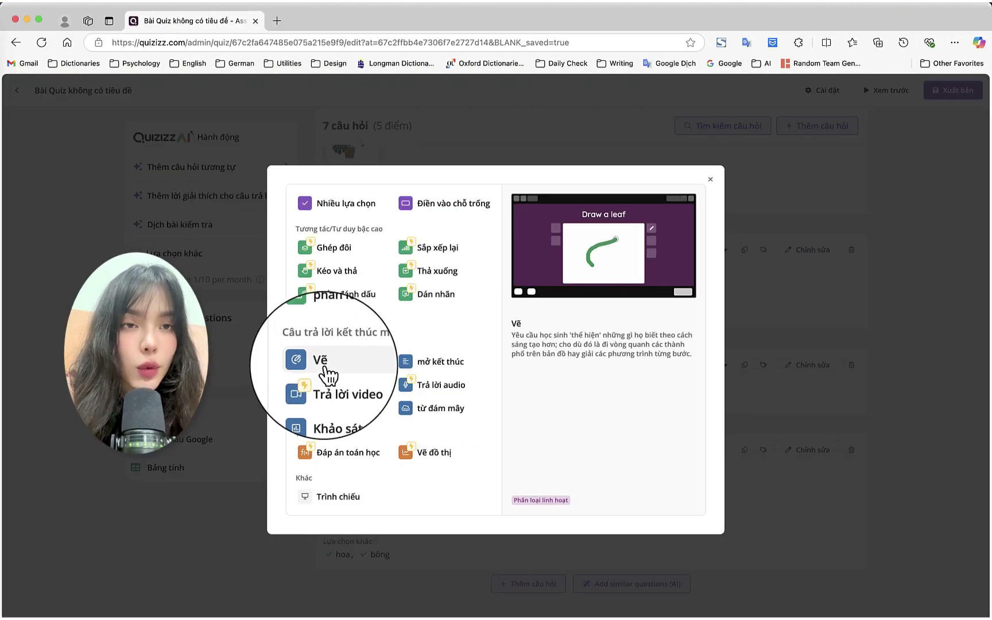
Create a Vẽ drawing question on a blank canvas and test the highlighter, colours and pen.
click(325, 373)
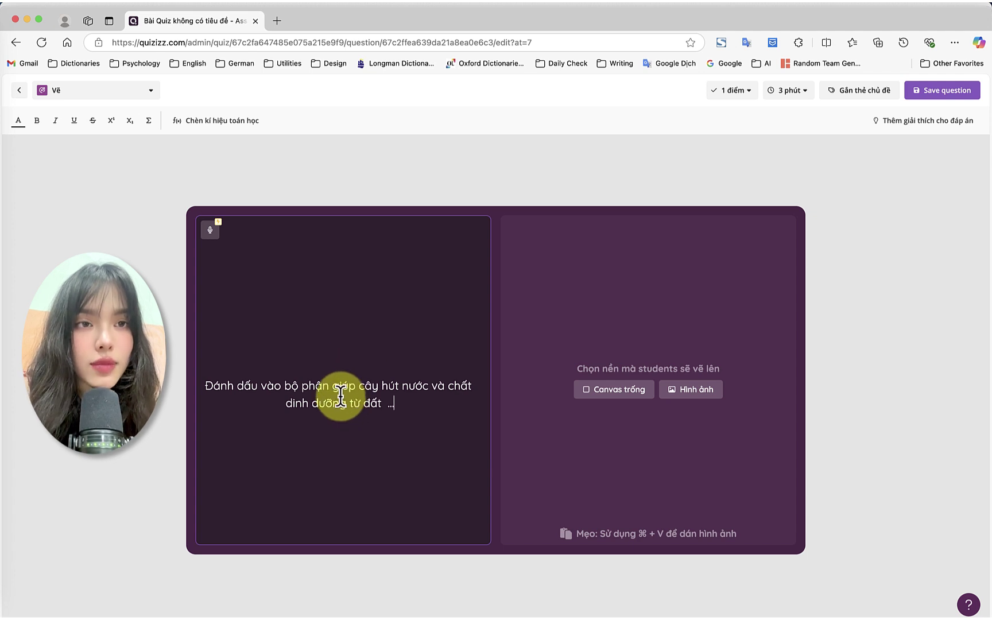
click(616, 392)
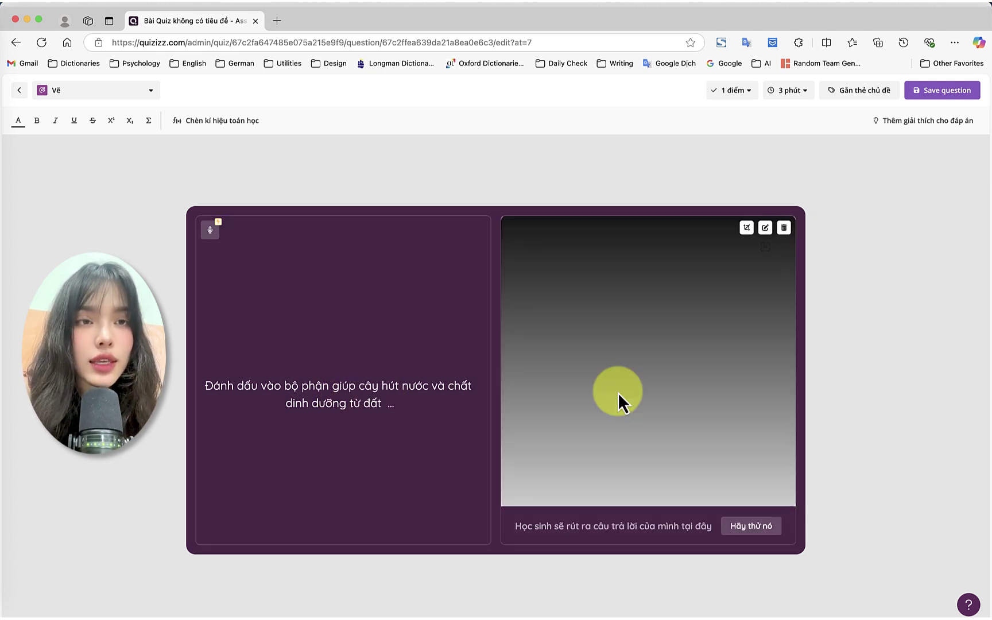
click(748, 525)
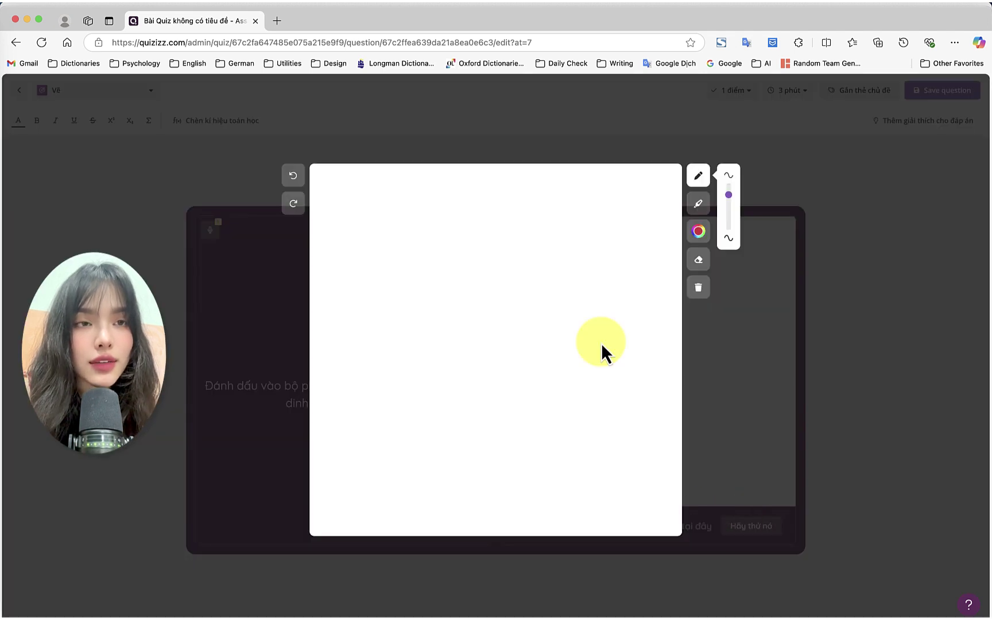
click(698, 203)
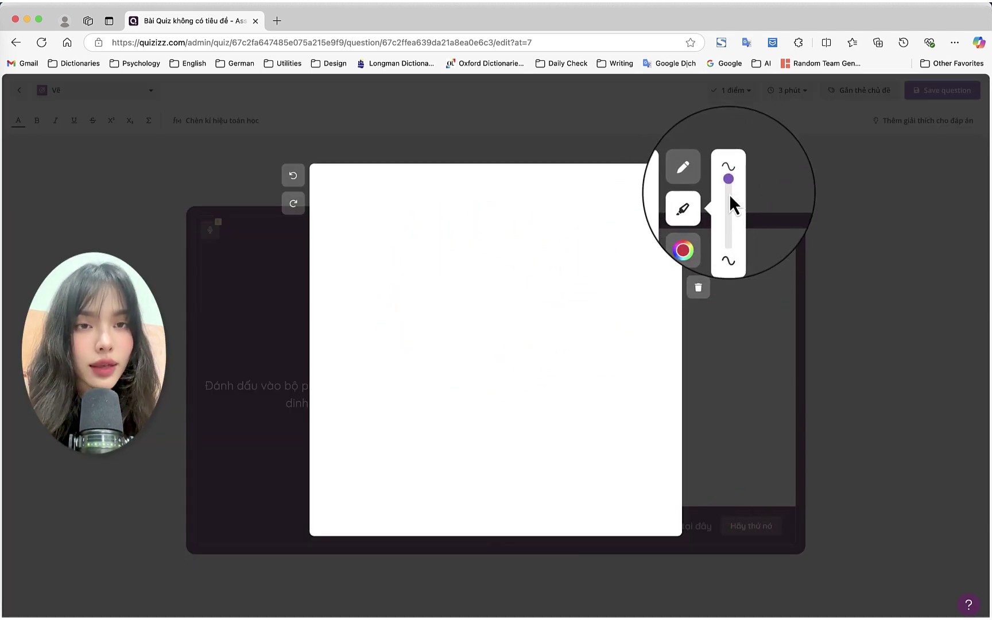
click(698, 231)
click(698, 231)
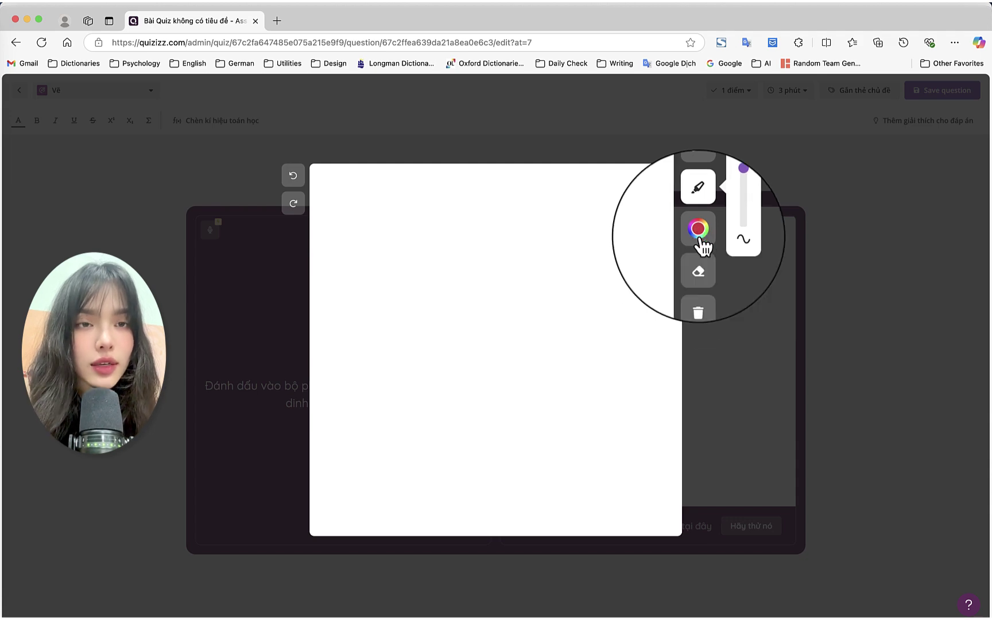
click(698, 176)
mouse_move(513, 282)
mouse_down()
mouse_move(456, 372)
mouse_move(512, 280)
mouse_up()
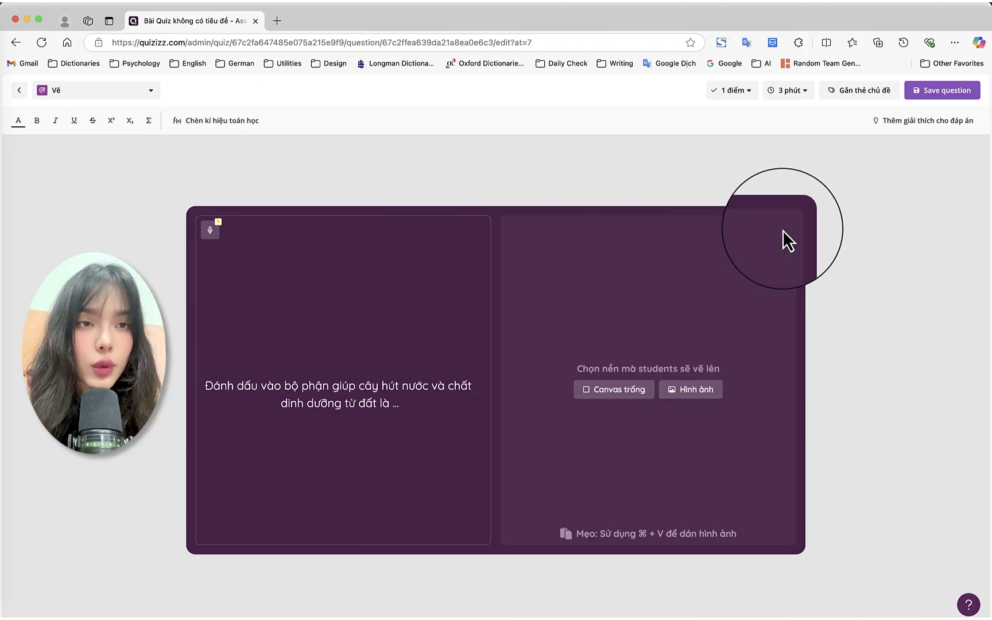
Set the drawing background to a plant-and-roots picture pasted from a link and cropped.
click(694, 396)
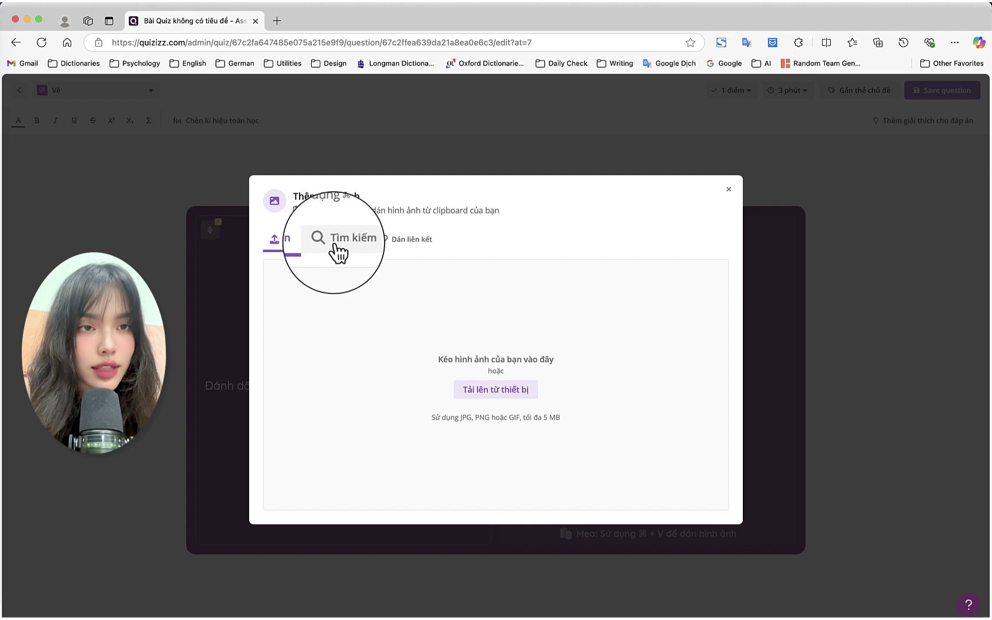
click(354, 246)
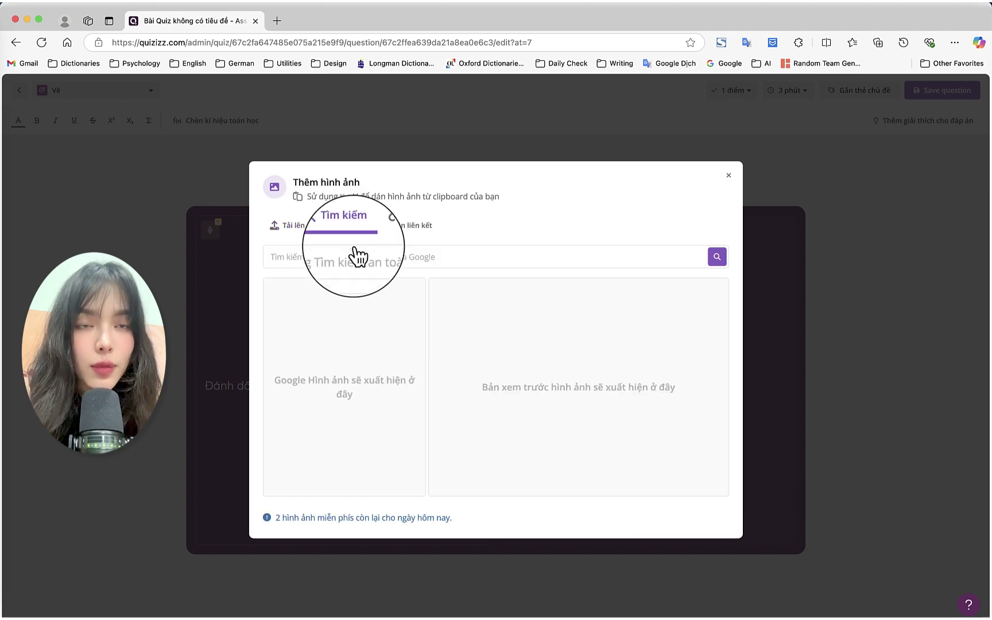
click(398, 236)
text(https://img.freepik.com/premium-vector/parts-plant_642458-472.jpg?w=2000)
mouse_move(567, 486)
mouse_down()
mouse_move(564, 472)
mouse_move(531, 472)
mouse_move(574, 485)
mouse_up()
click(717, 517)
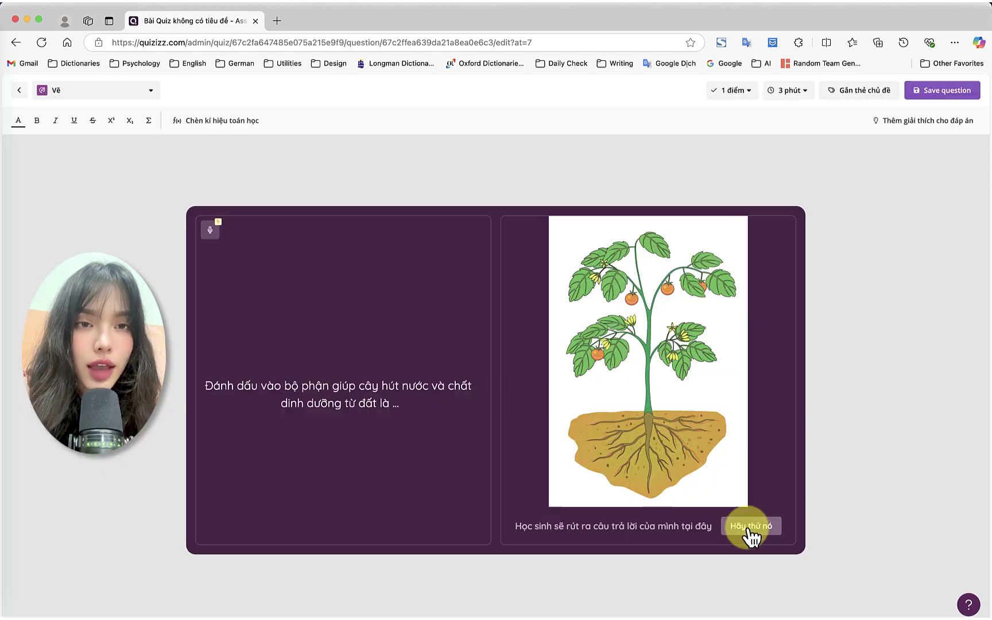
Try drawing a highlighter stroke across the plant picture.
click(750, 526)
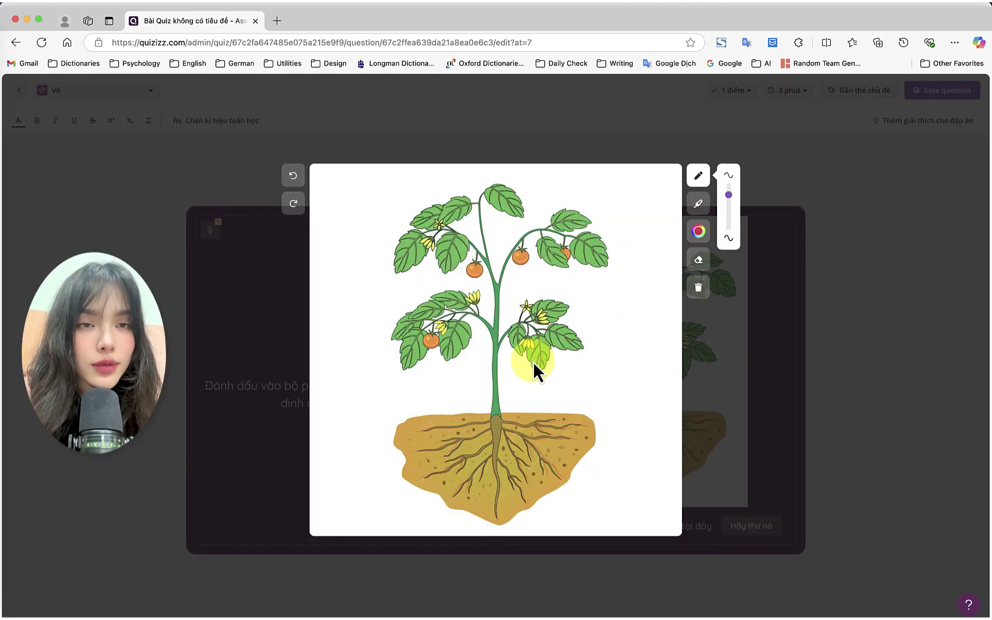
click(698, 204)
mouse_move(586, 391)
mouse_down()
mouse_move(510, 390)
mouse_move(325, 458)
mouse_up()
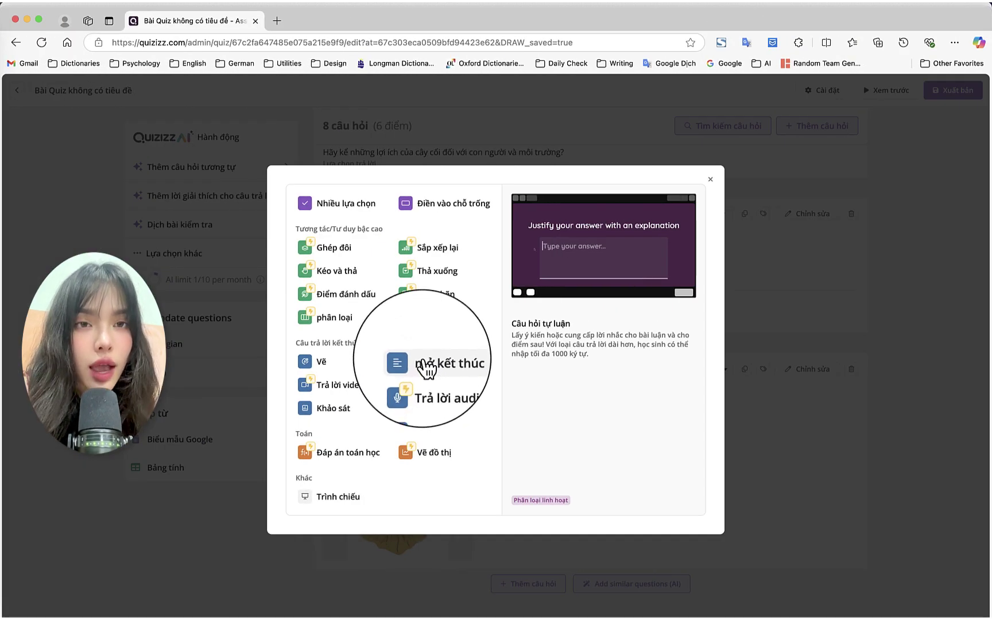
click(425, 364)
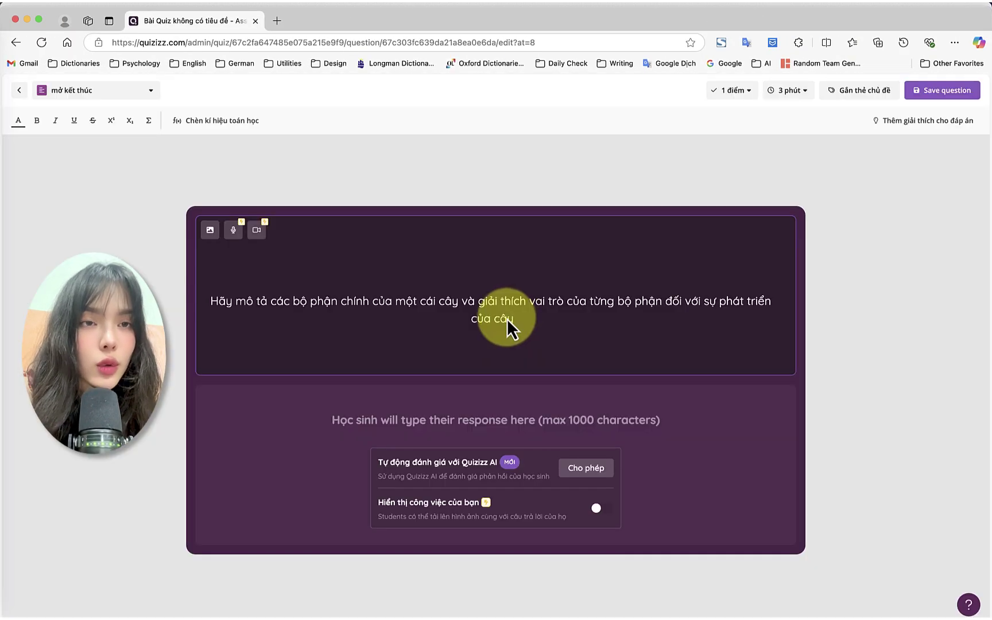
click(472, 419)
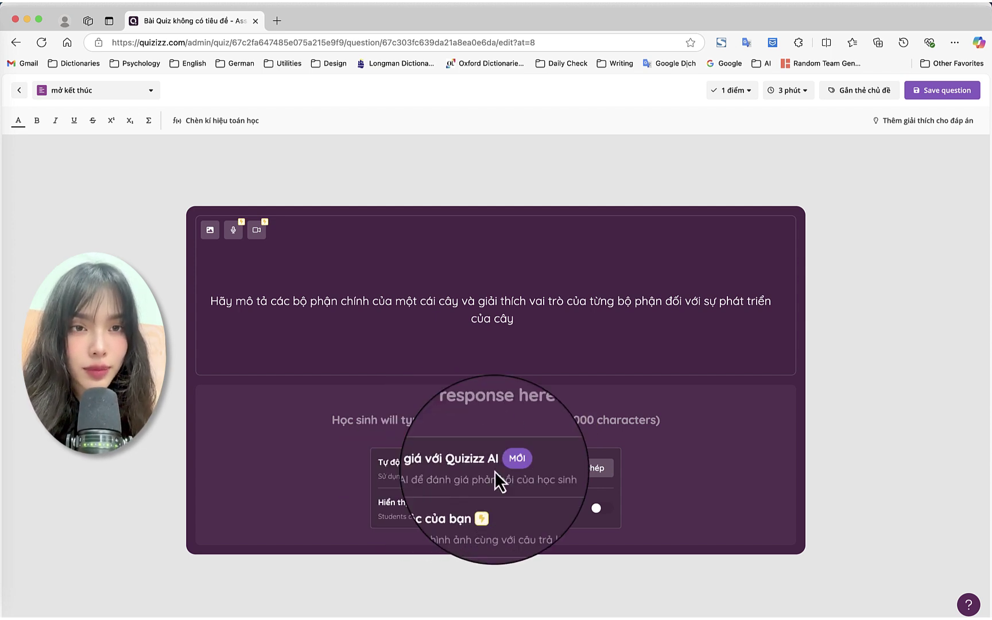
click(584, 470)
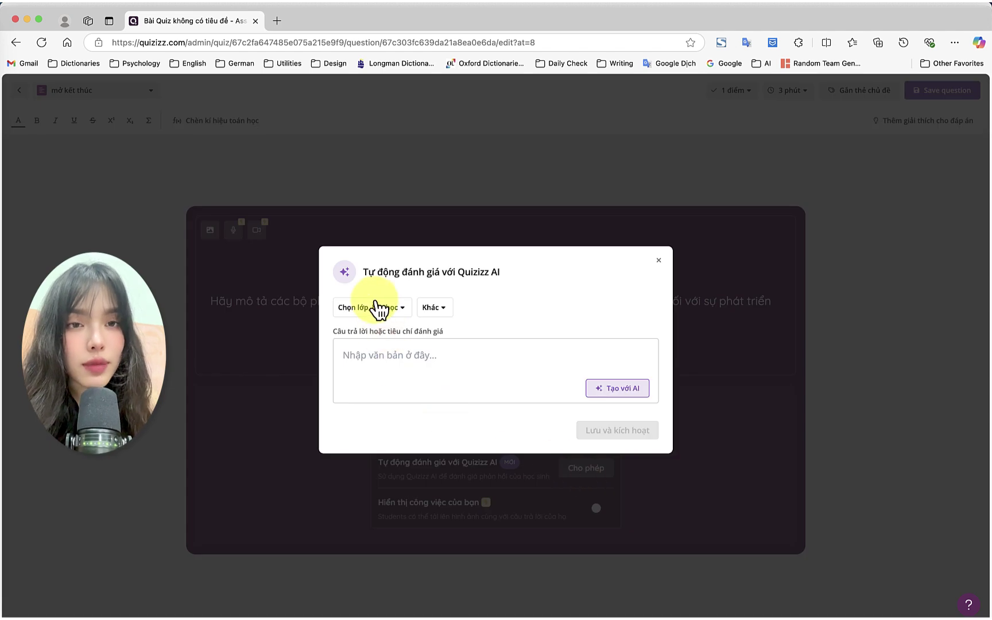
click(388, 355)
key(super+v)
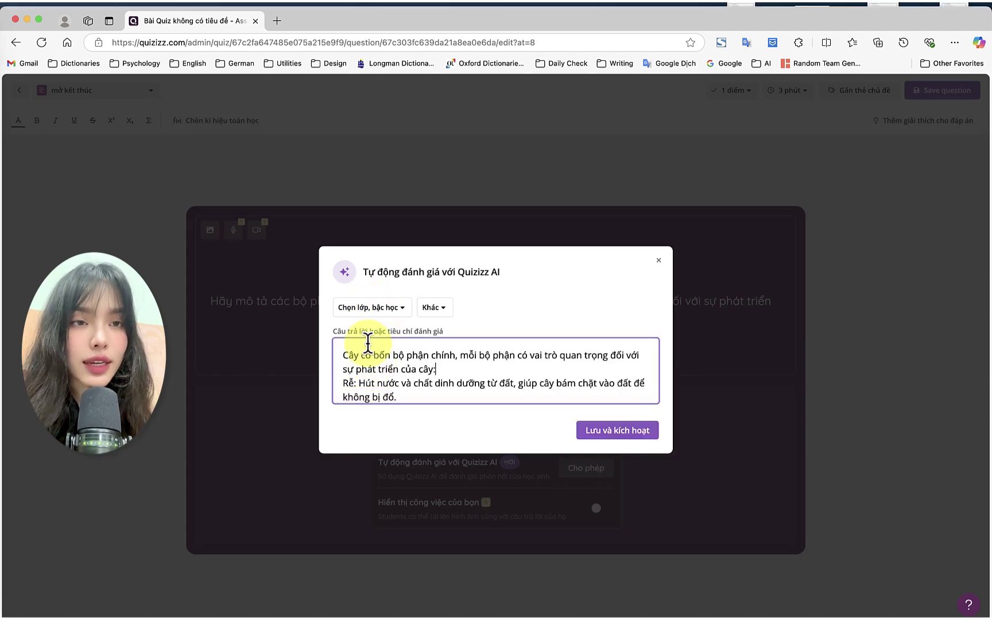
click(624, 439)
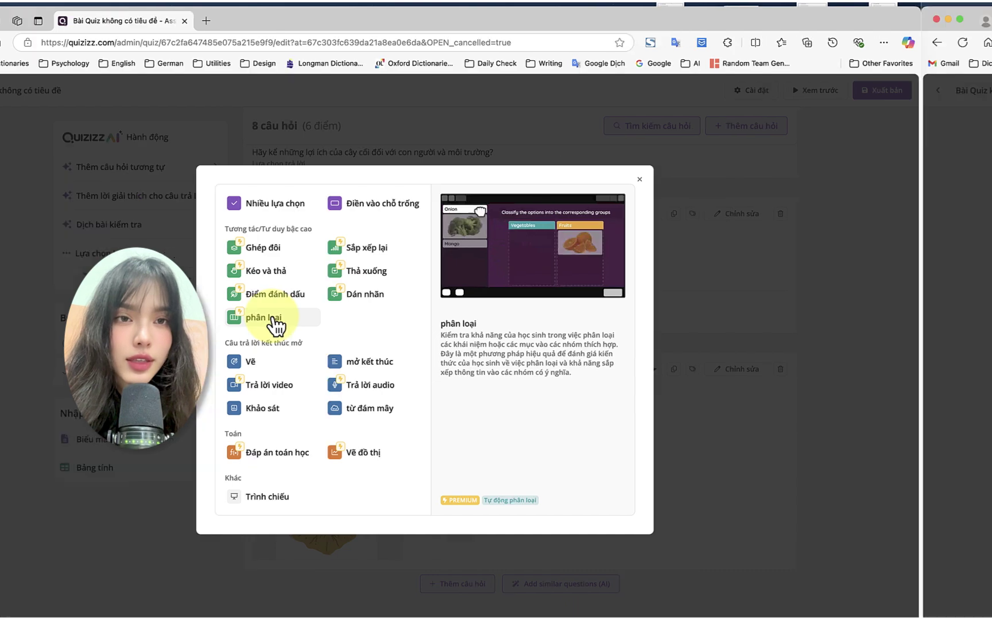
Close the question-type choices and look over the question list.
click(640, 179)
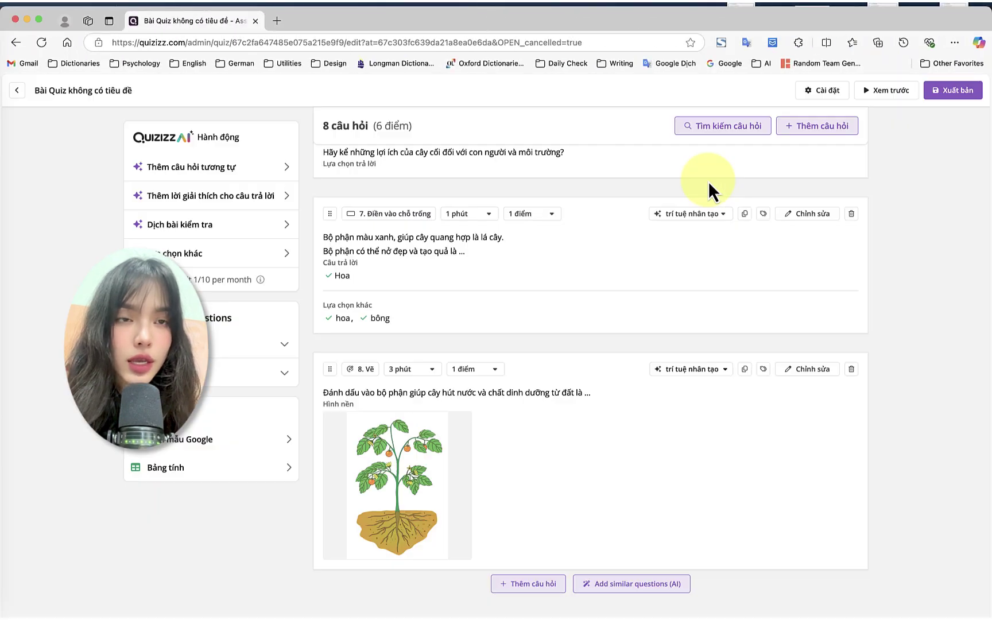
scroll(628, 177, down, 5)
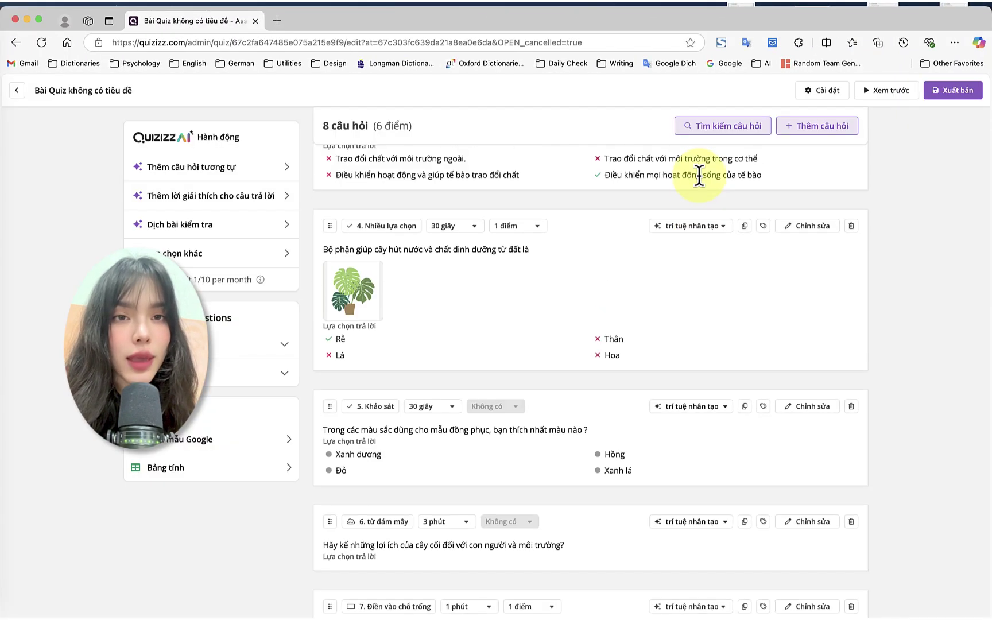
scroll(700, 176, up, 6)
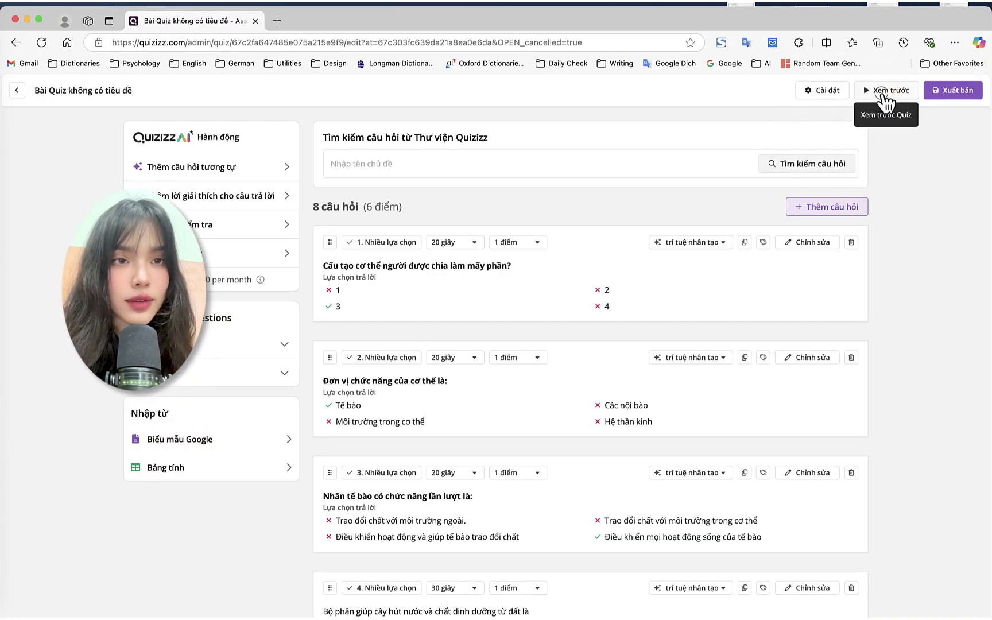
Preview the quiz in player mode, stepping through to the last question.
click(890, 93)
click(951, 585)
click(950, 586)
click(950, 585)
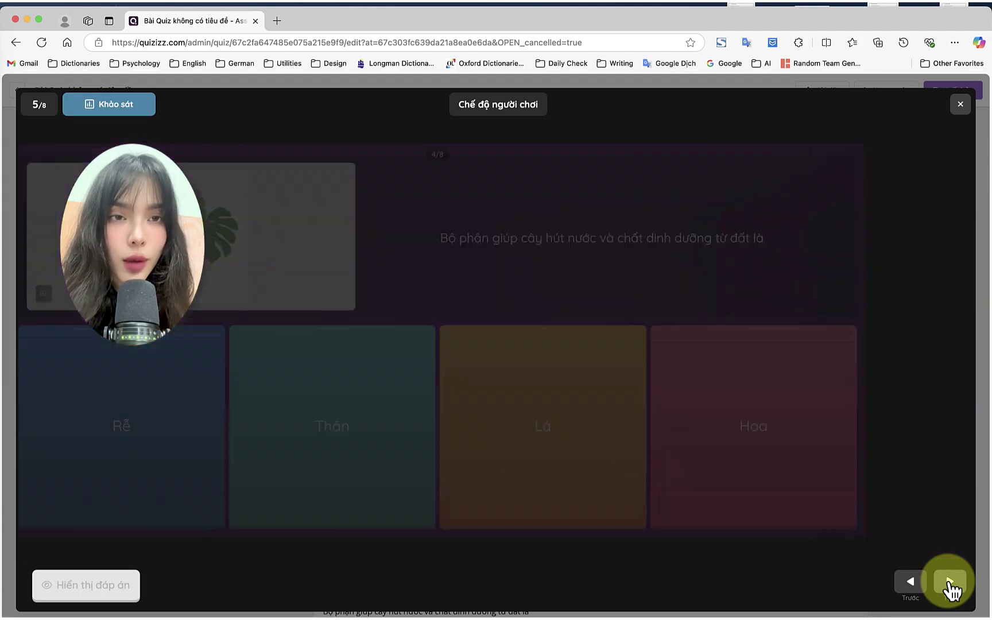
click(951, 586)
click(950, 586)
click(950, 586)
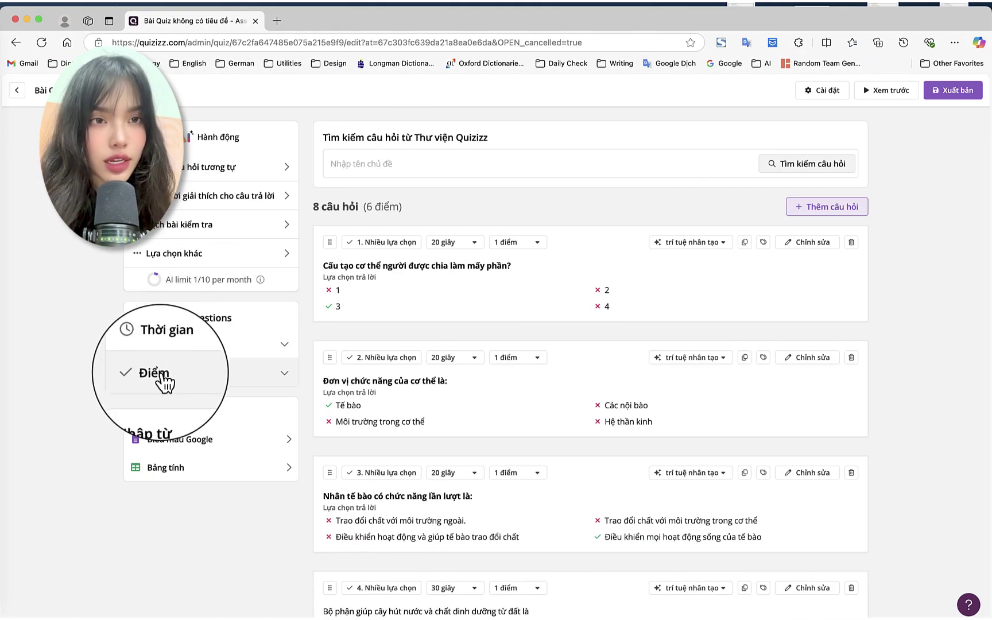
Set the quiz subject to Khác, grade to Middle School (6th - 8th), language Vietnamese.
click(958, 89)
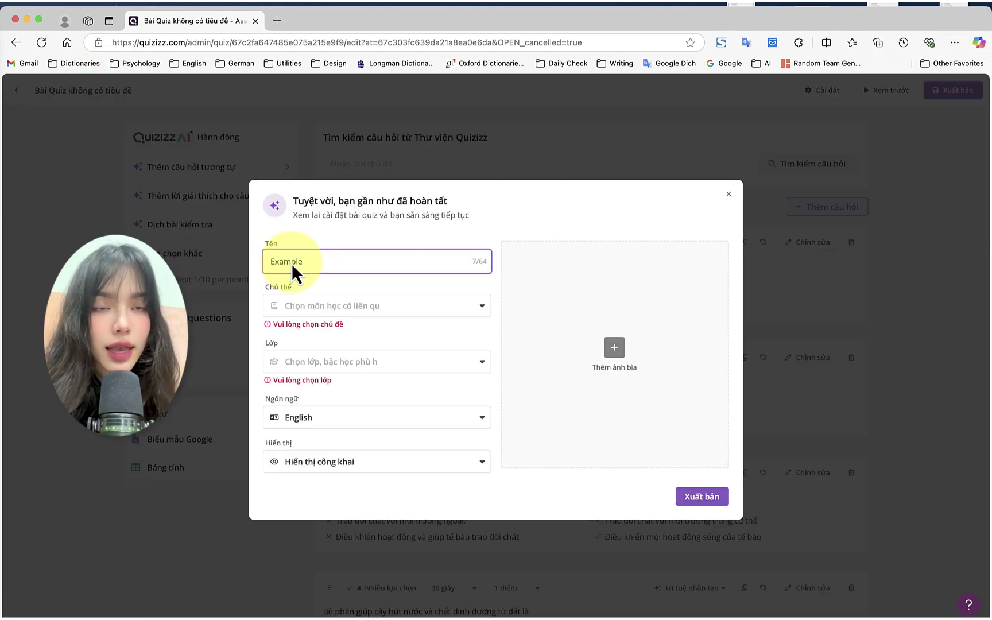
click(373, 305)
click(287, 332)
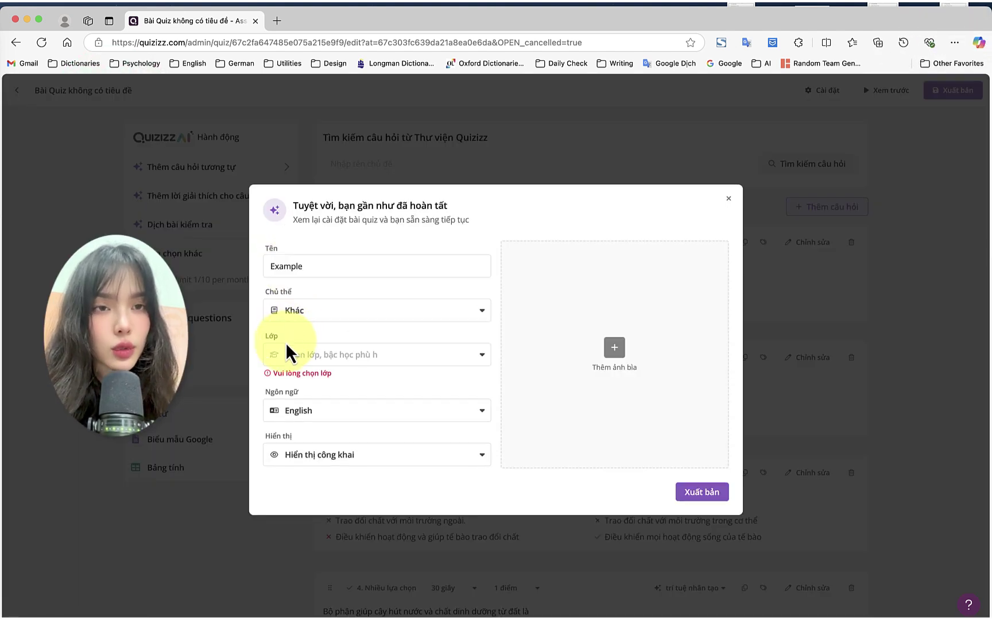
click(298, 361)
click(304, 402)
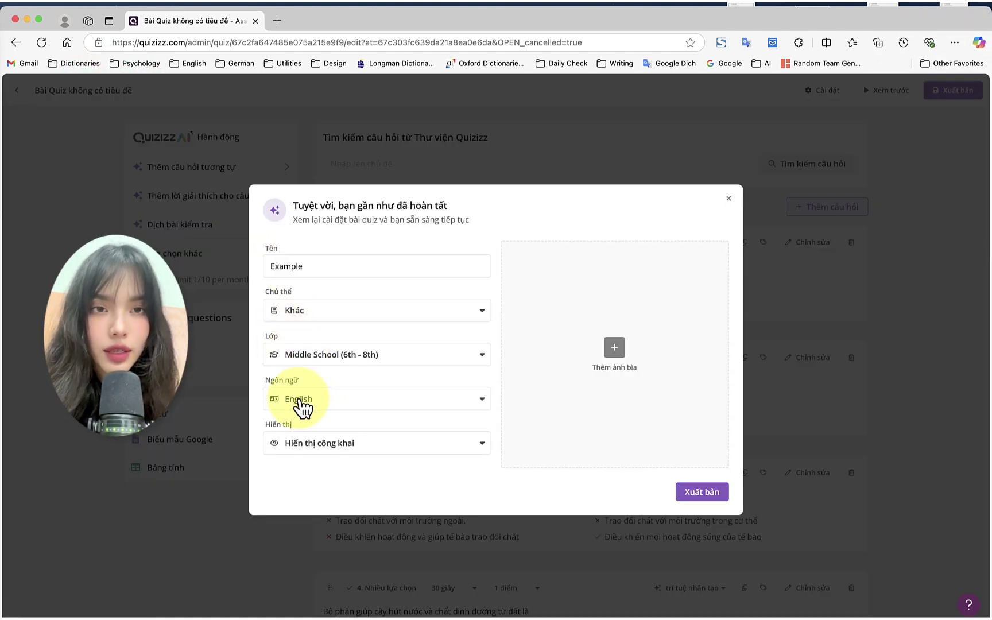
click(299, 402)
click(319, 429)
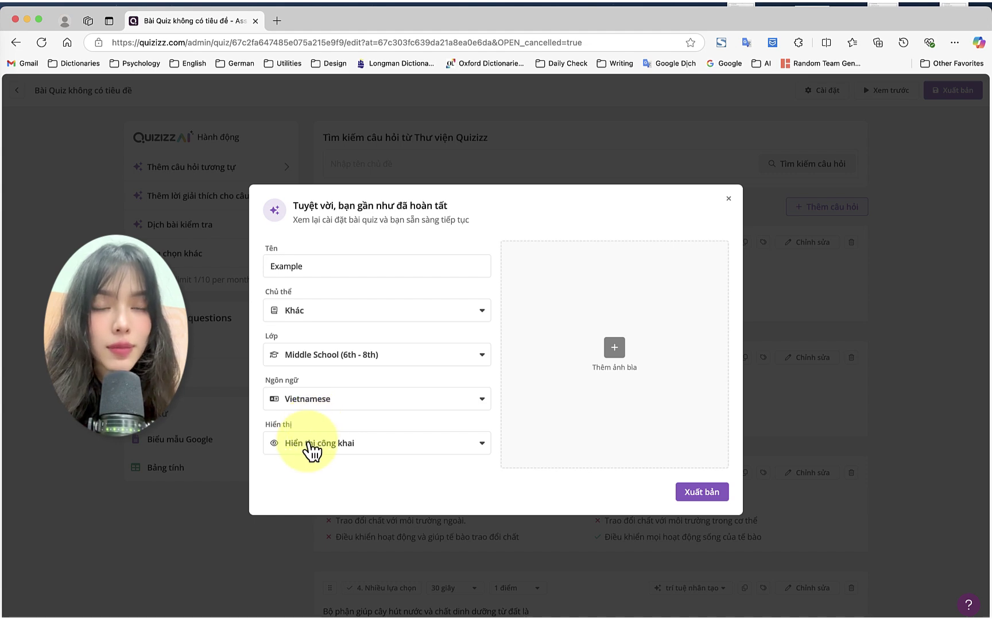
Keep visibility public, add the Biology cover image, and publish the quiz.
click(312, 447)
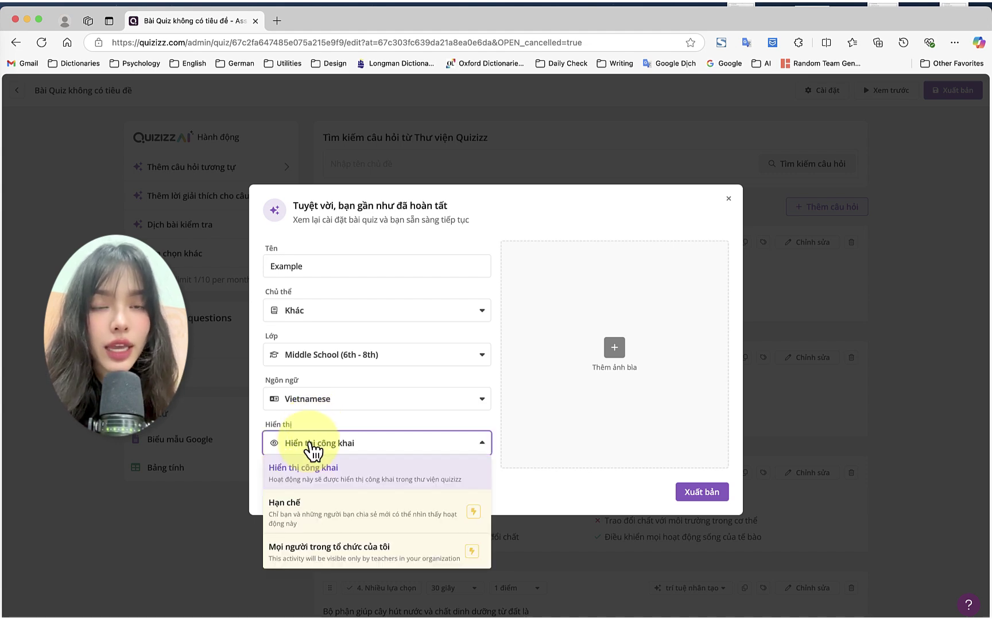
click(315, 475)
click(615, 349)
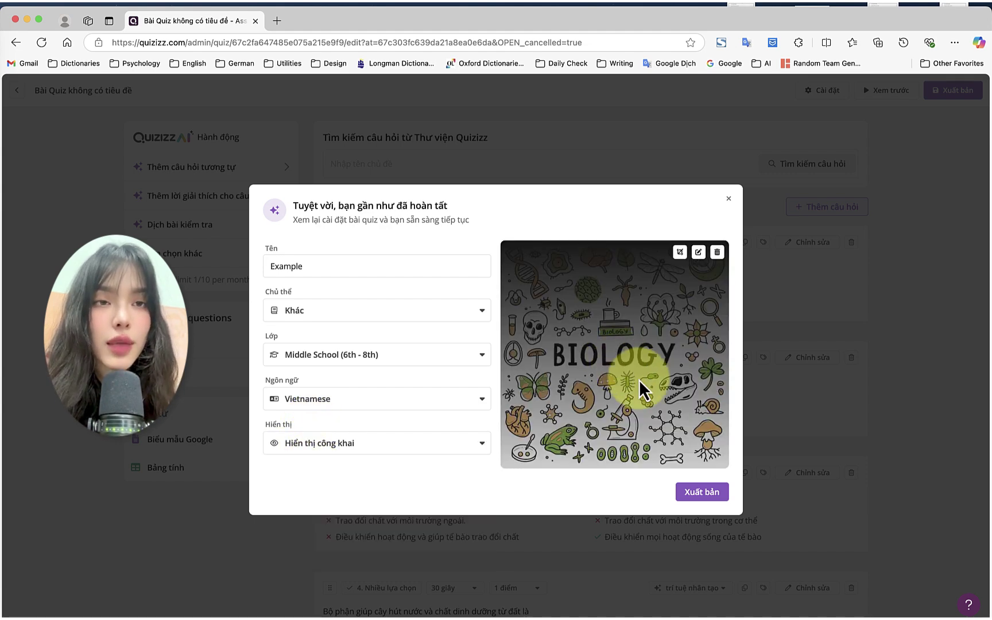
click(706, 494)
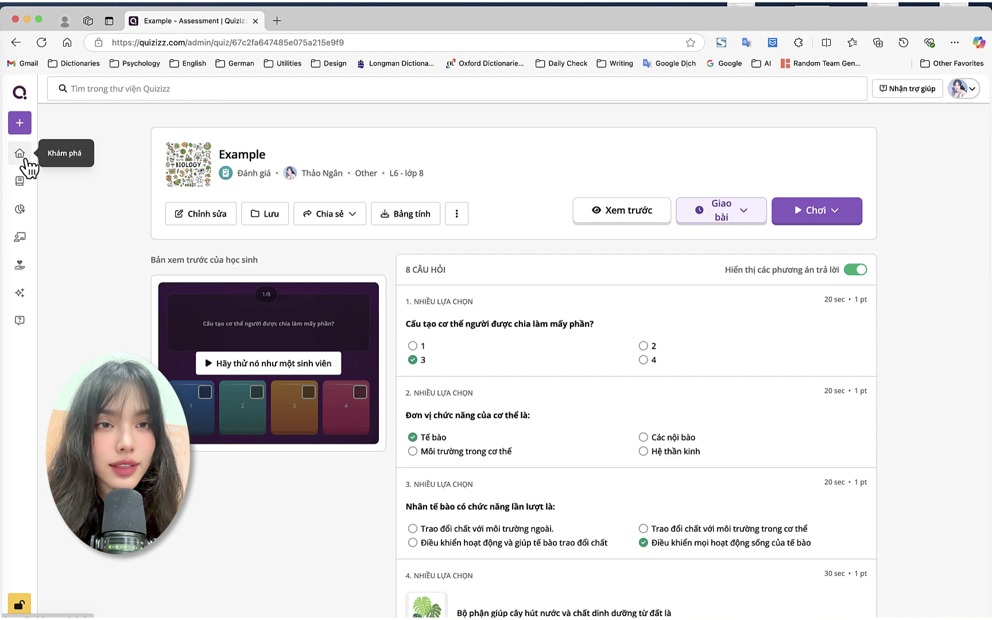
Open the Example quiz from My Library and launch its printable worksheet.
click(21, 183)
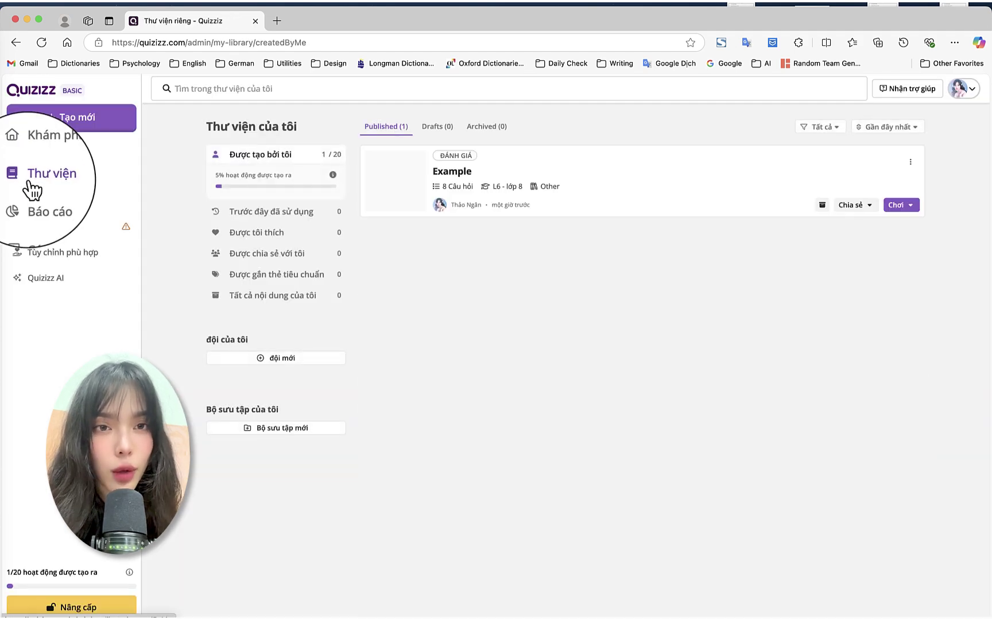
click(459, 175)
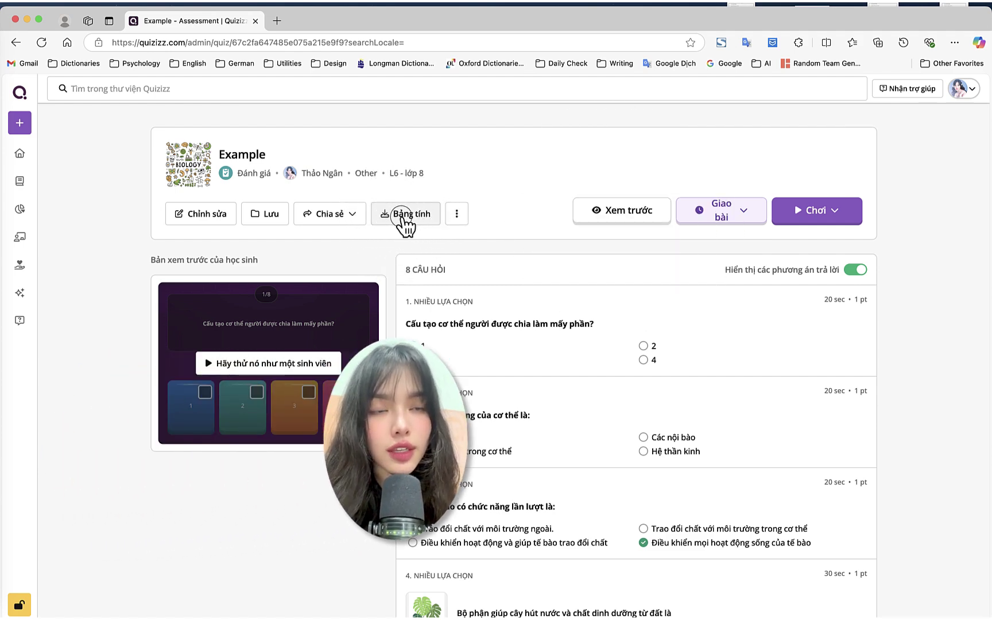
click(406, 221)
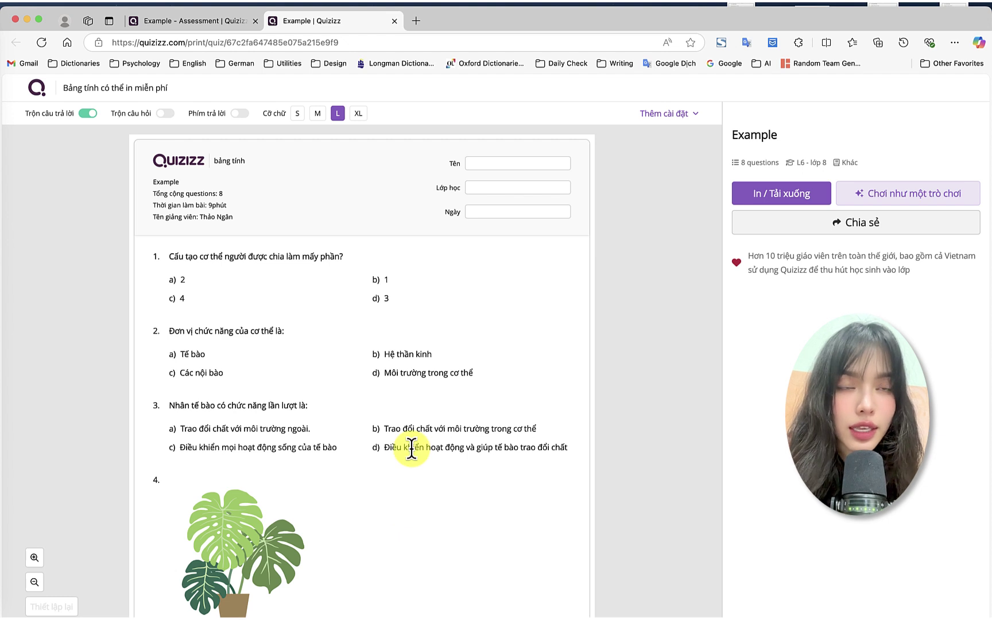
Enable the worksheet answer key and toggle question shuffling on and back off.
click(664, 113)
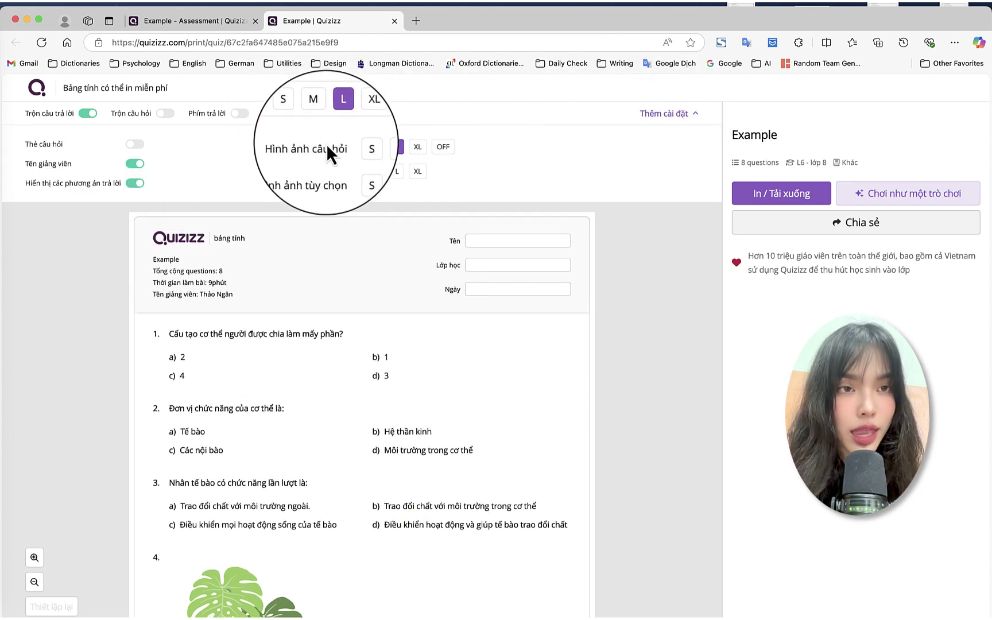
click(240, 113)
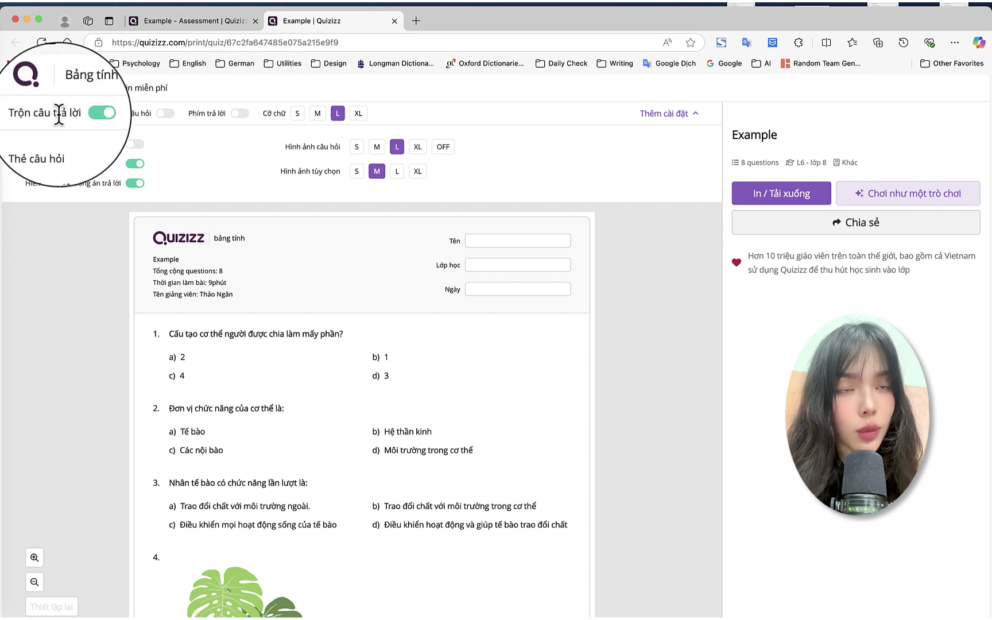
click(166, 113)
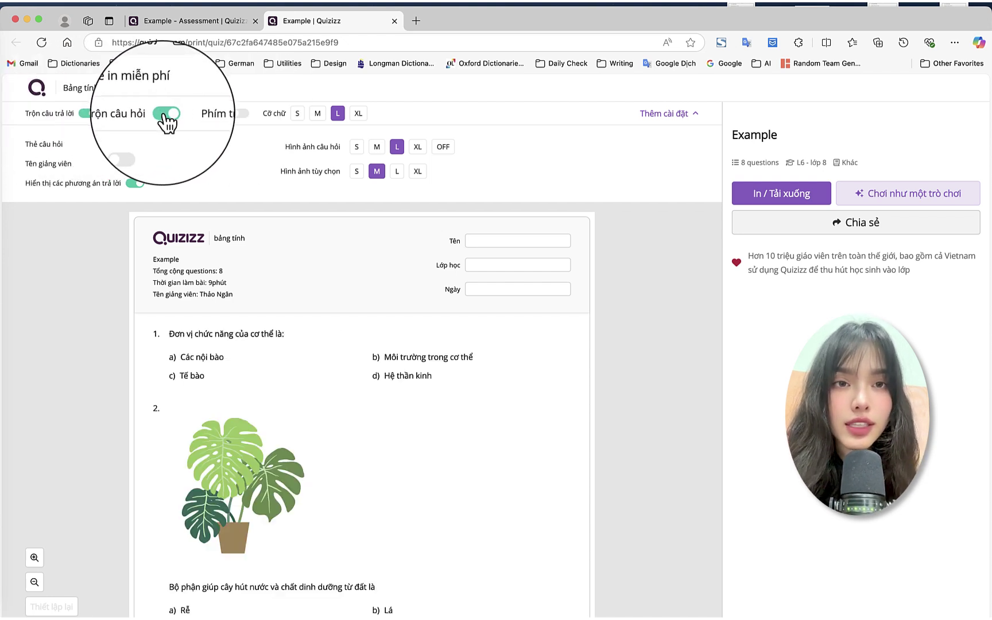
click(166, 113)
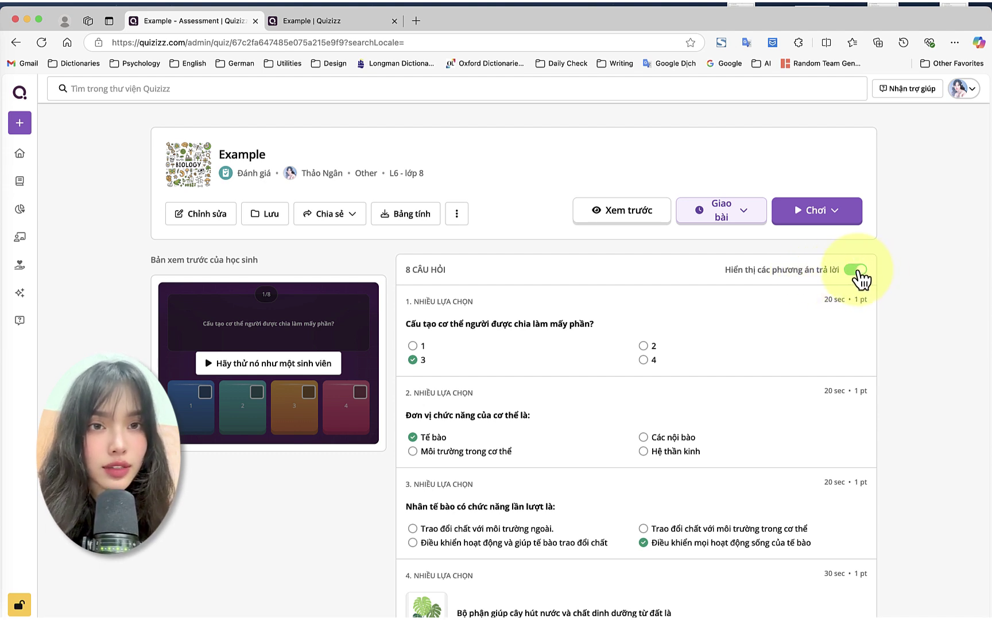
Hide answer options in the question list and start a Bắt đầu nhanh live game.
mouse_move(594, 365)
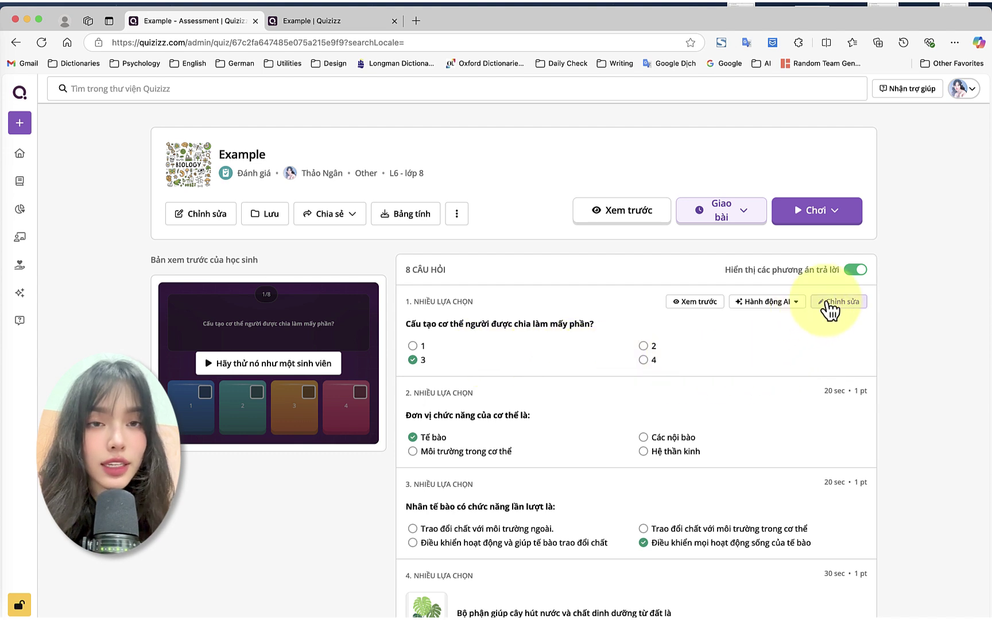
click(855, 269)
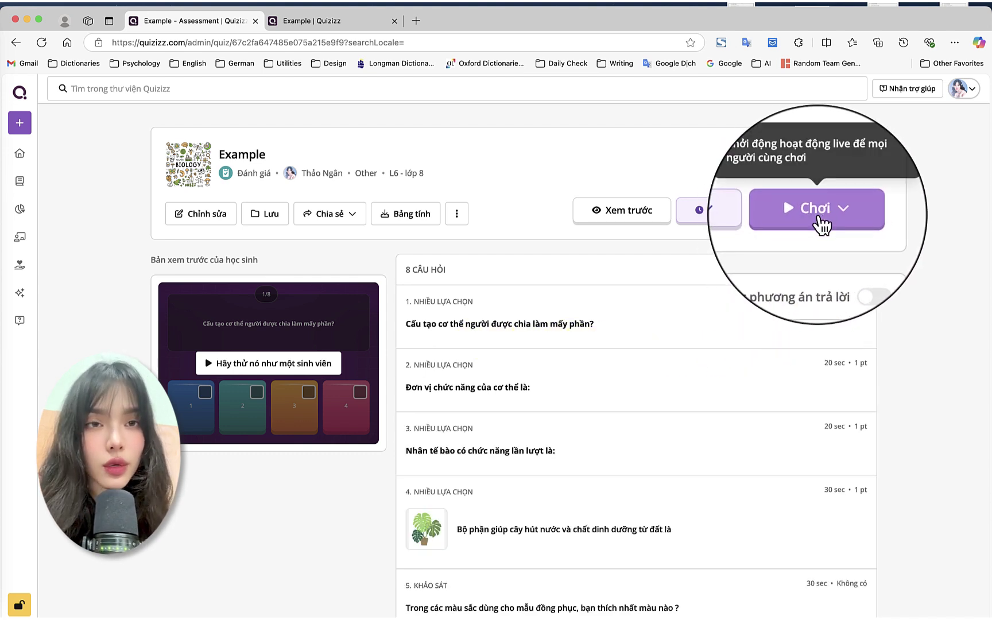
click(821, 218)
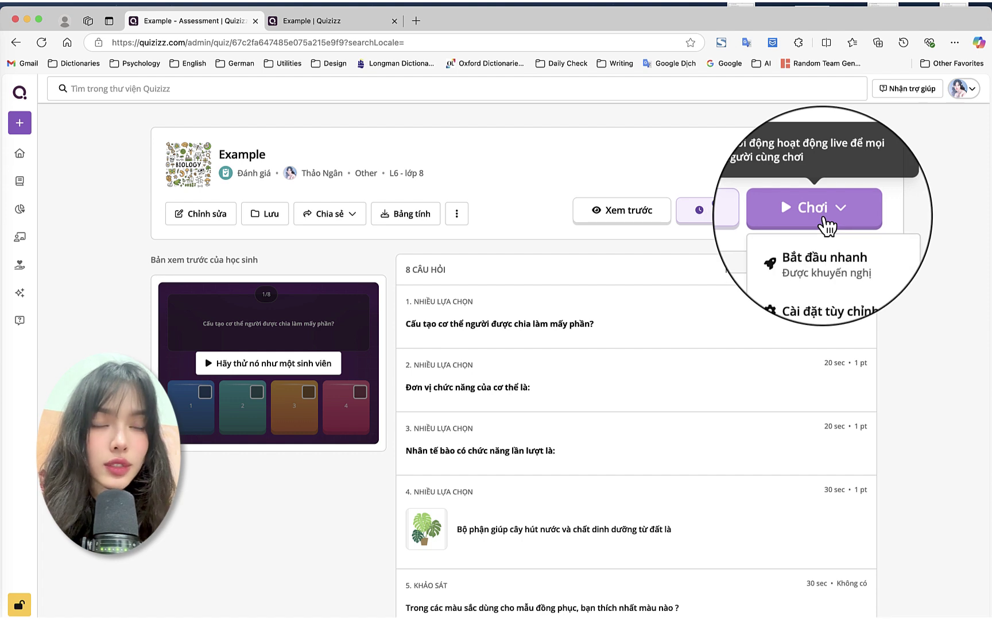
click(815, 255)
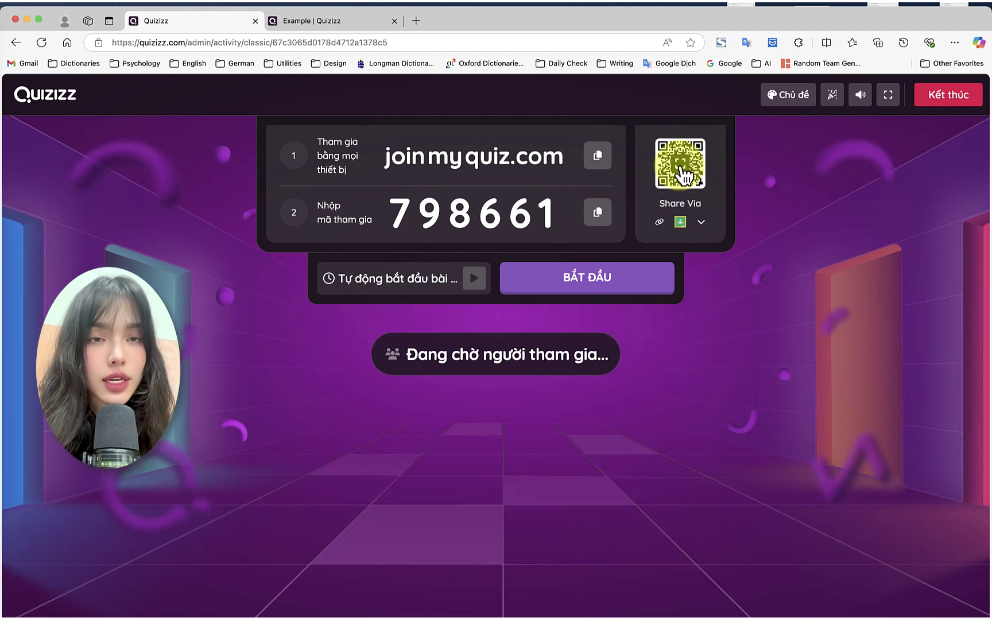
Enlarge and close the join QR code, then switch to a second browser window.
click(681, 170)
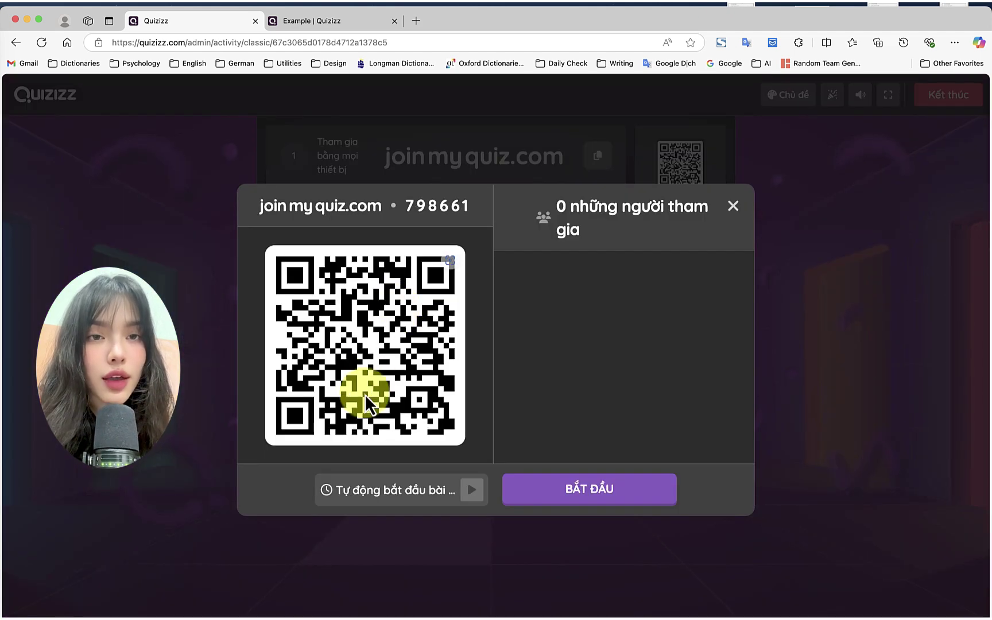
click(733, 205)
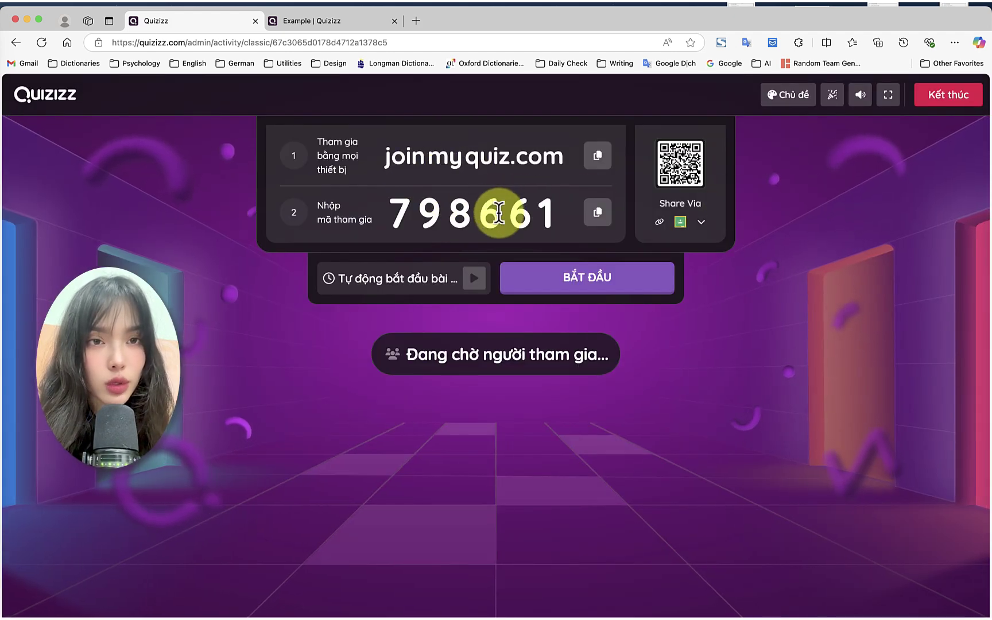
key(super+Tab)
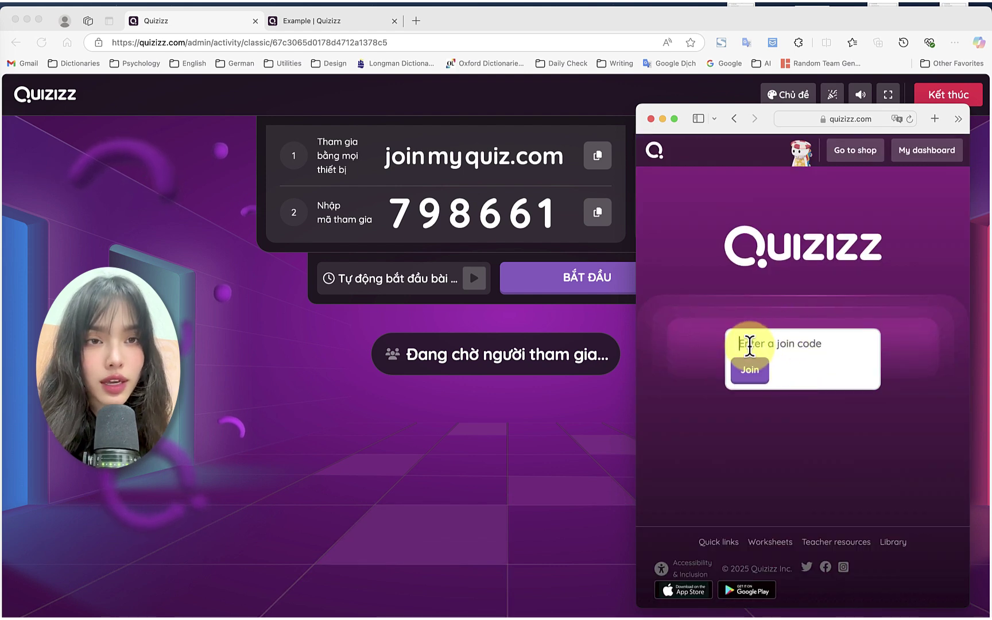
Join the game with the pasted code under a player name, then reshuffle power-ups twice.
text(798661)
click(756, 374)
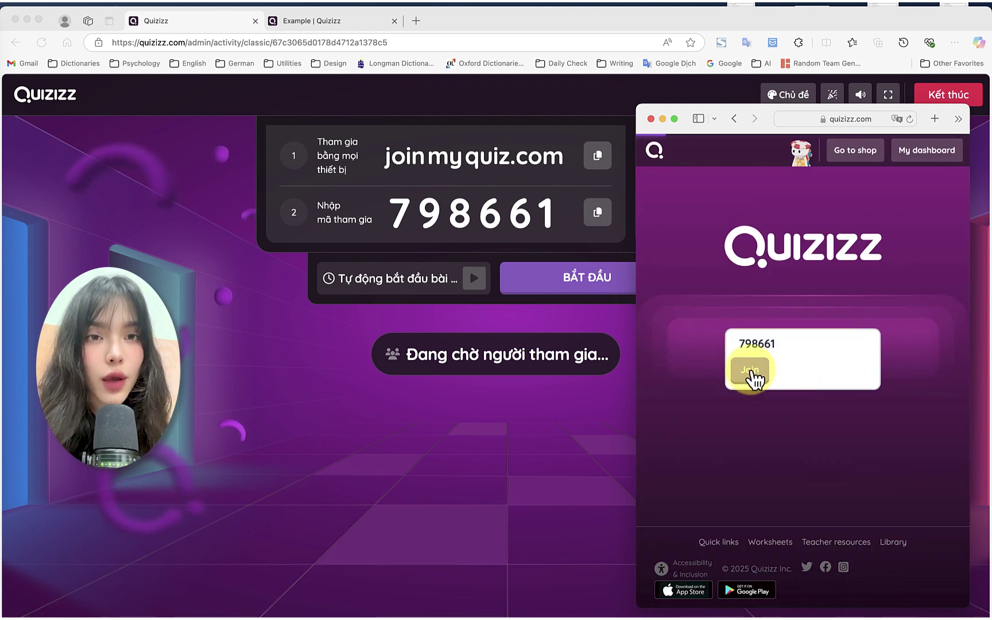
click(737, 228)
text(Thao Ngan)
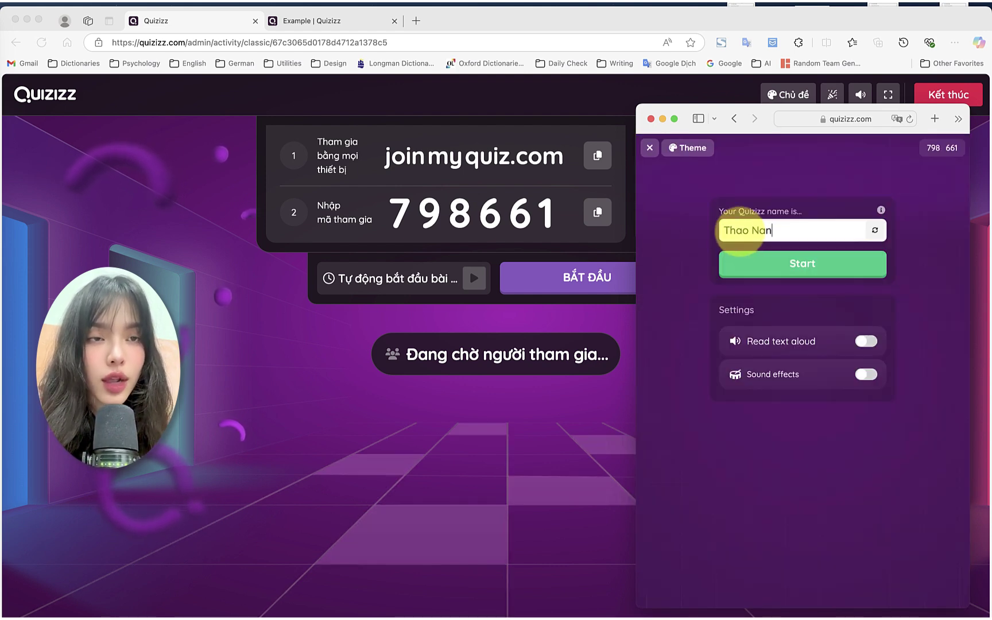
click(790, 265)
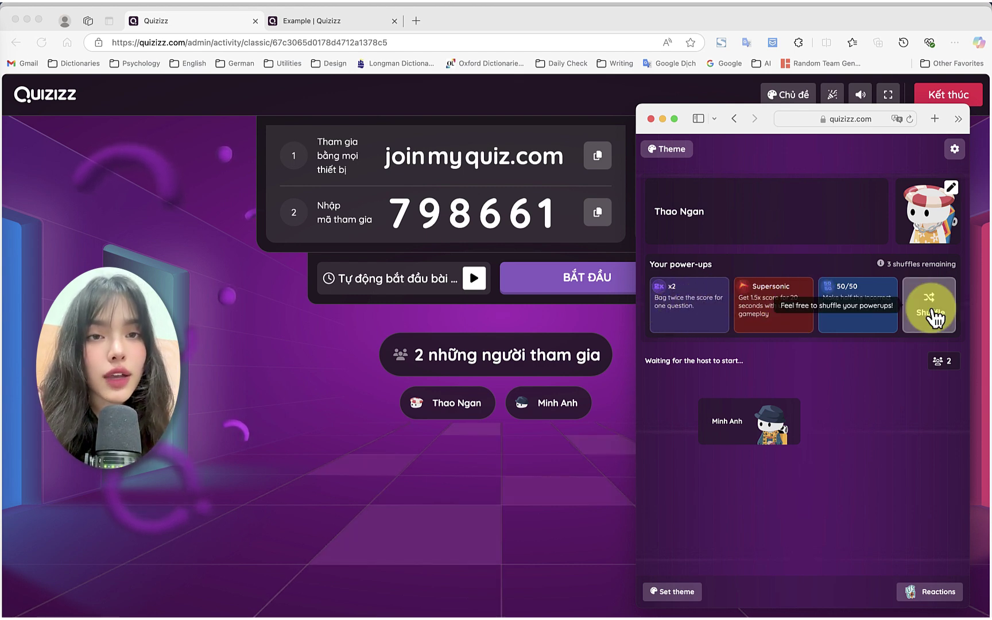
click(934, 315)
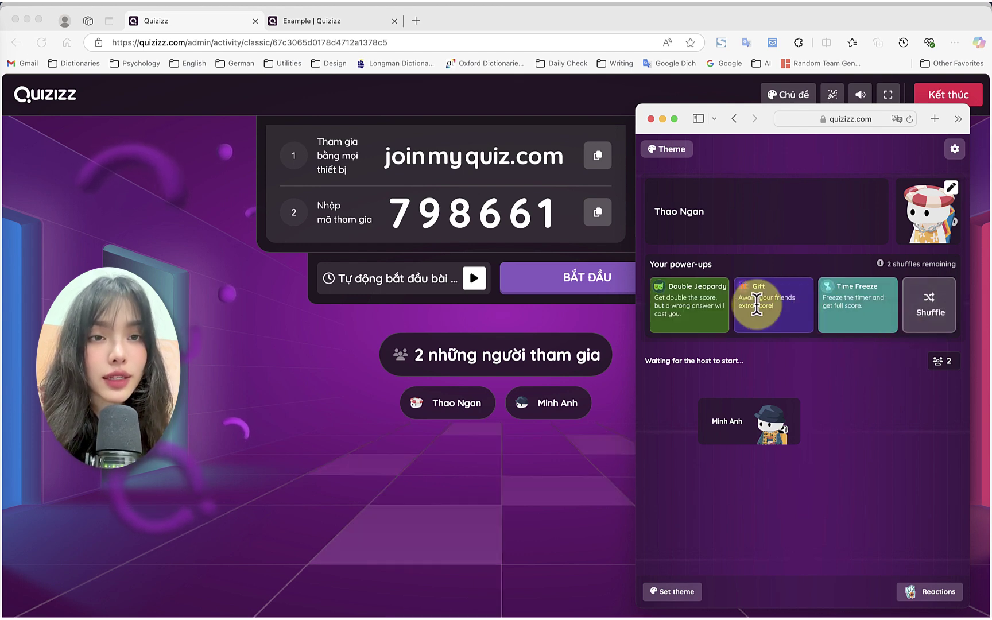
click(926, 311)
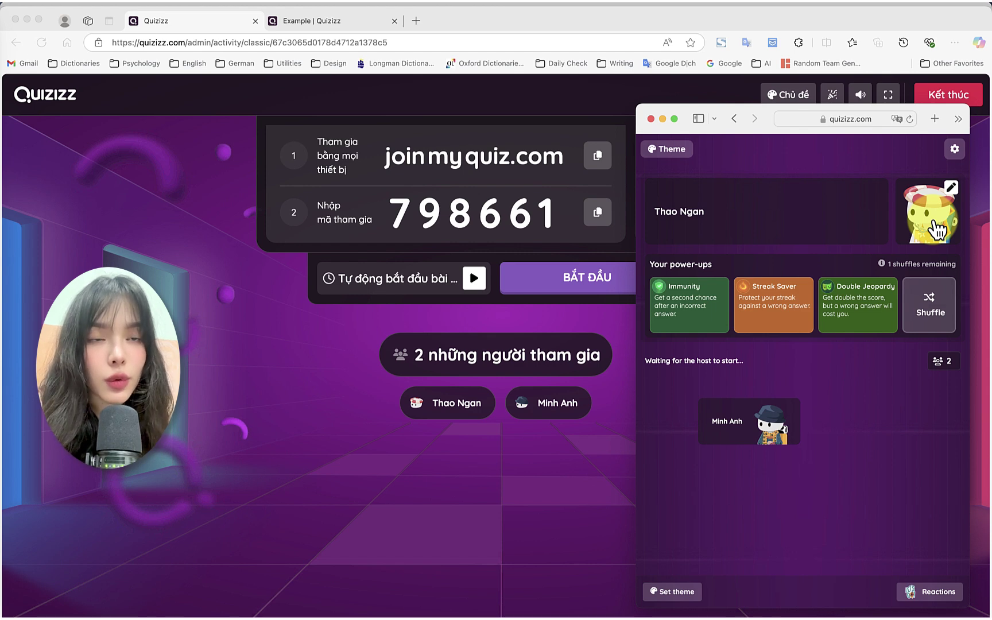
Restyle the Qbit avatar's face, hat, shirt, shorts, shoes, bowtie and backpack, then save it.
click(935, 229)
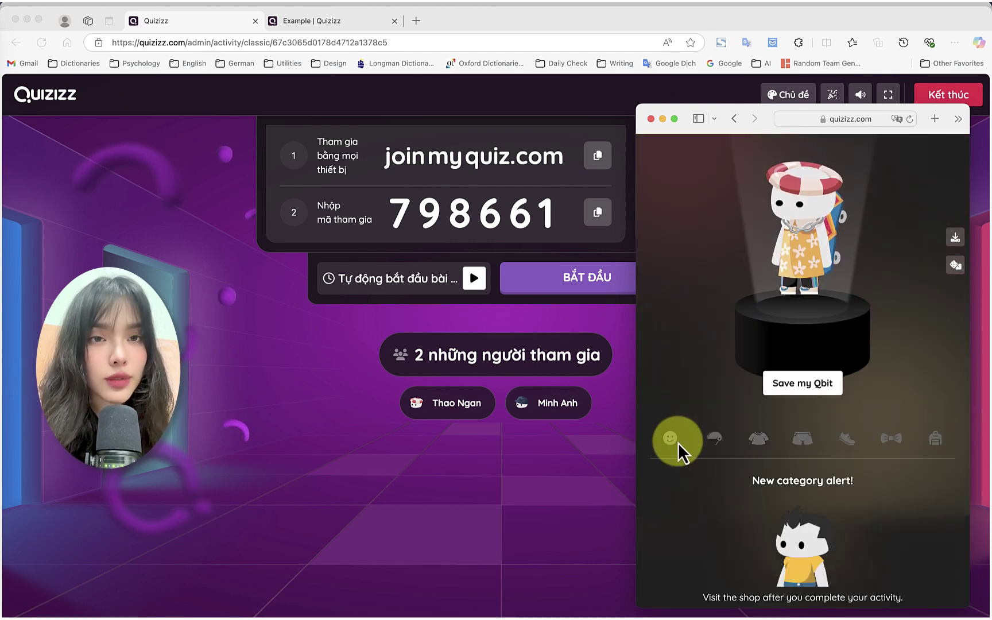
click(678, 443)
click(713, 476)
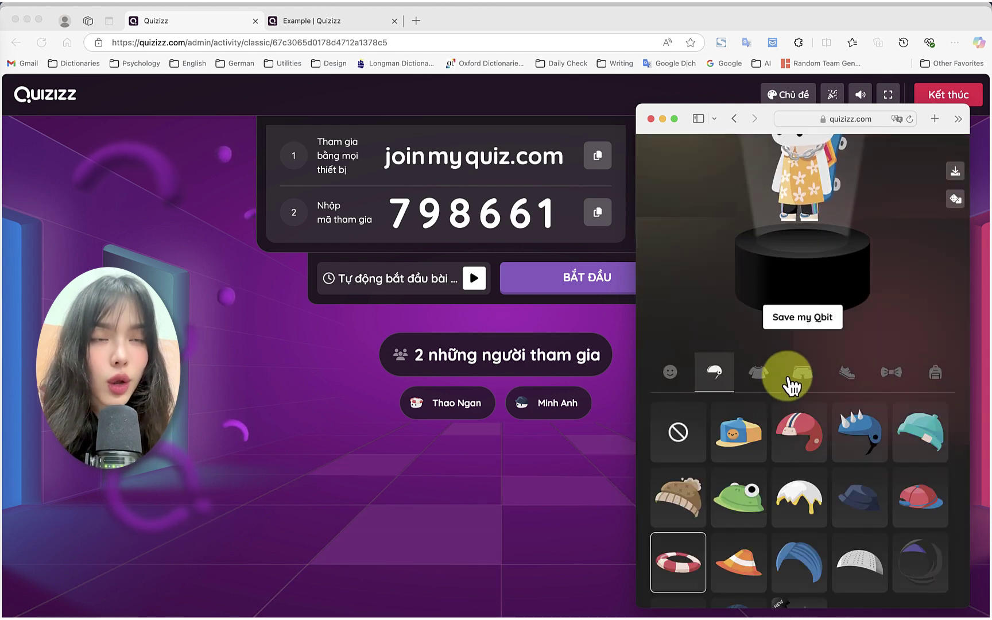
click(763, 381)
click(799, 405)
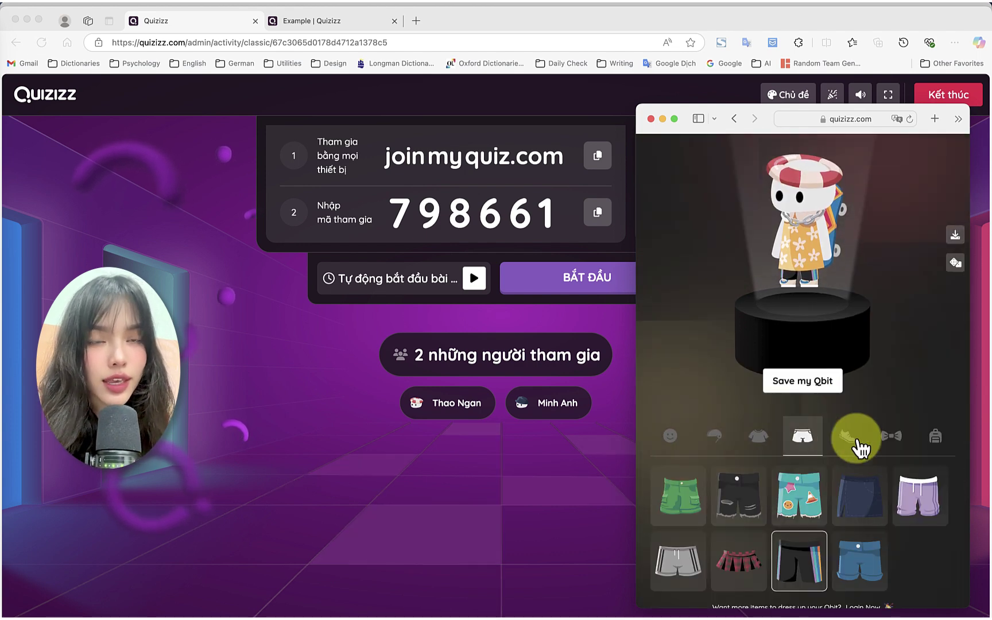
click(855, 441)
click(891, 438)
click(935, 437)
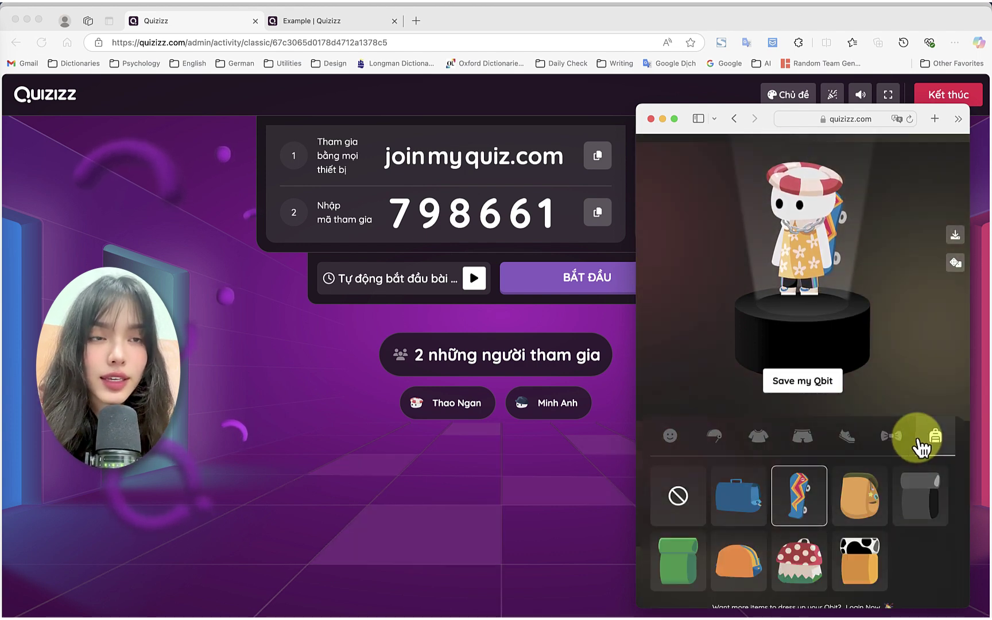
click(807, 382)
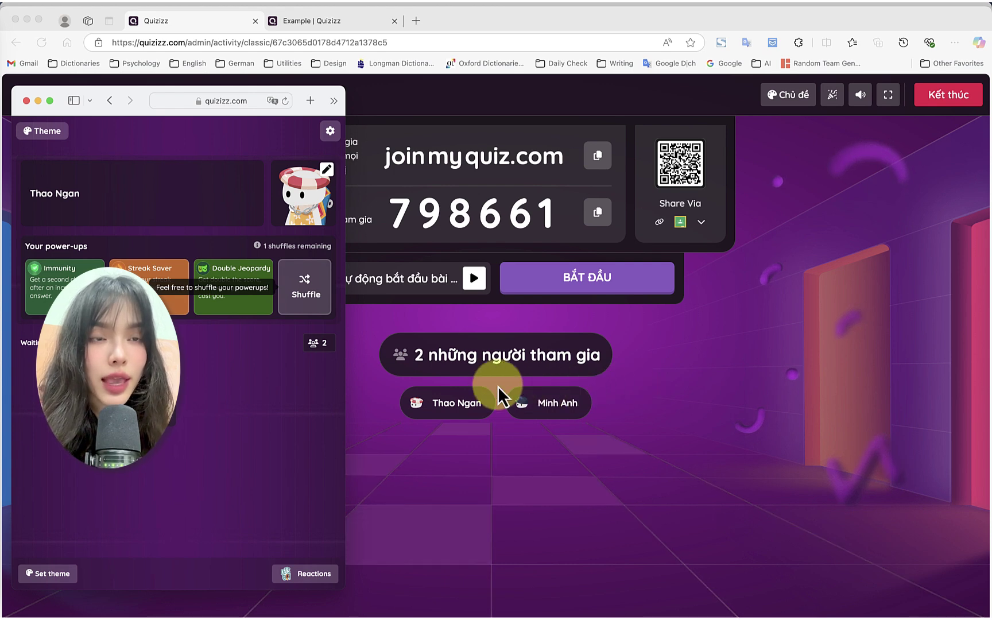
Start the live game for all players and, as the student, answer the opening questions with Tế bào.
click(586, 287)
click(600, 287)
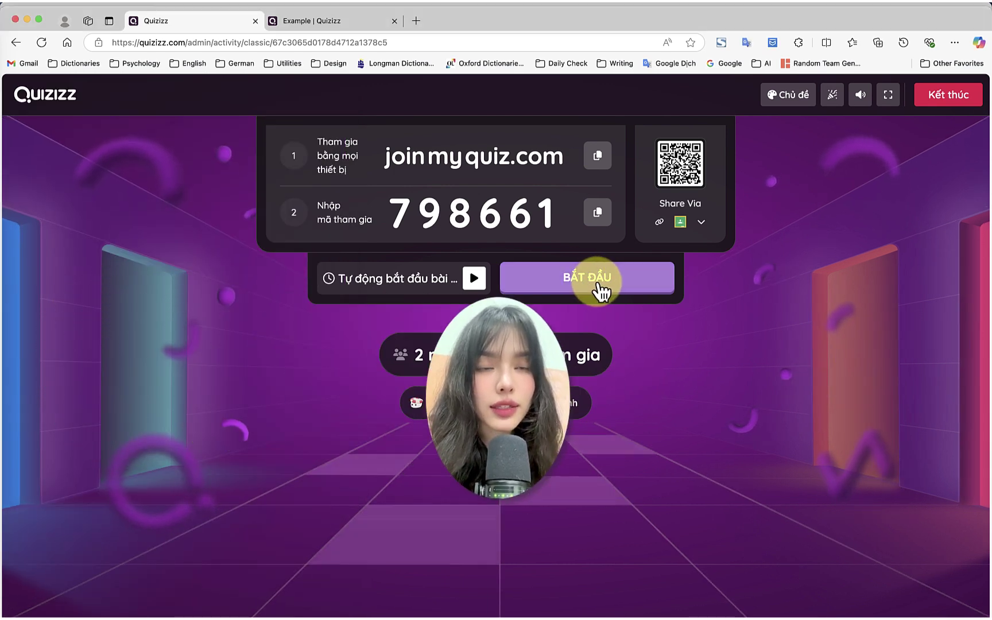
key(super+Tab)
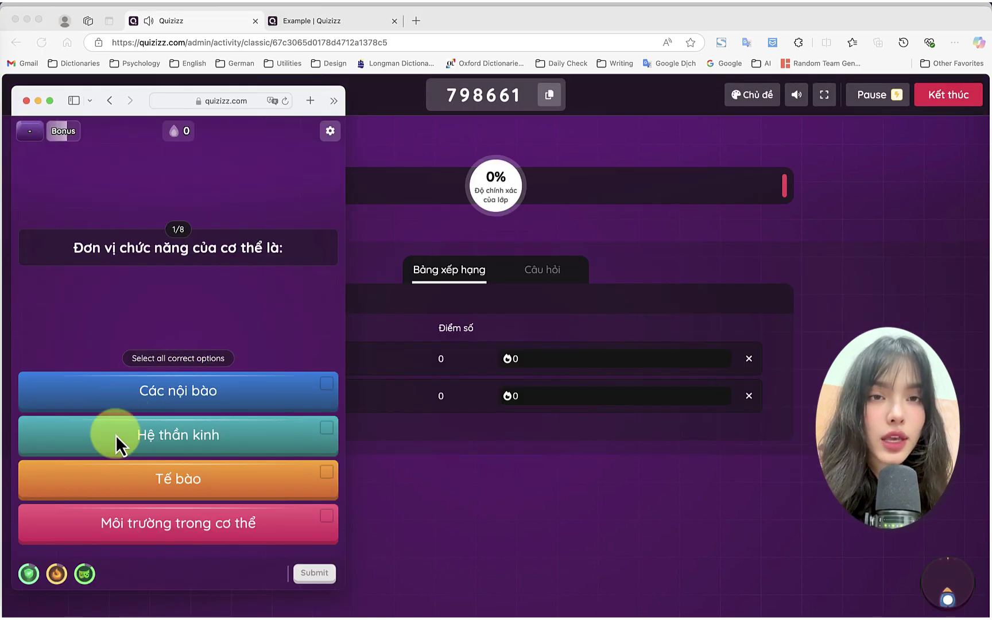
click(186, 474)
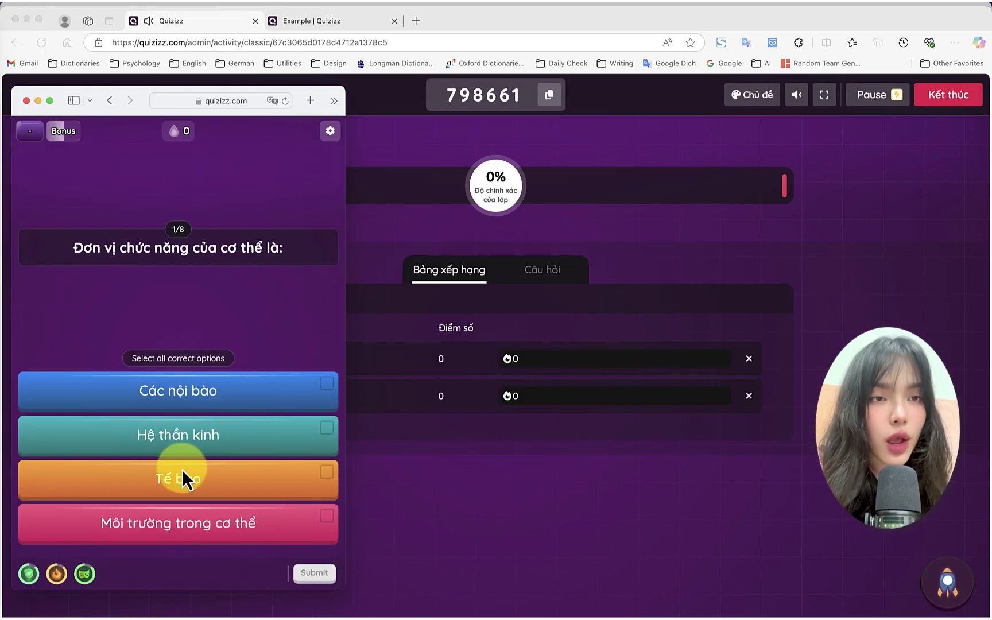
click(181, 475)
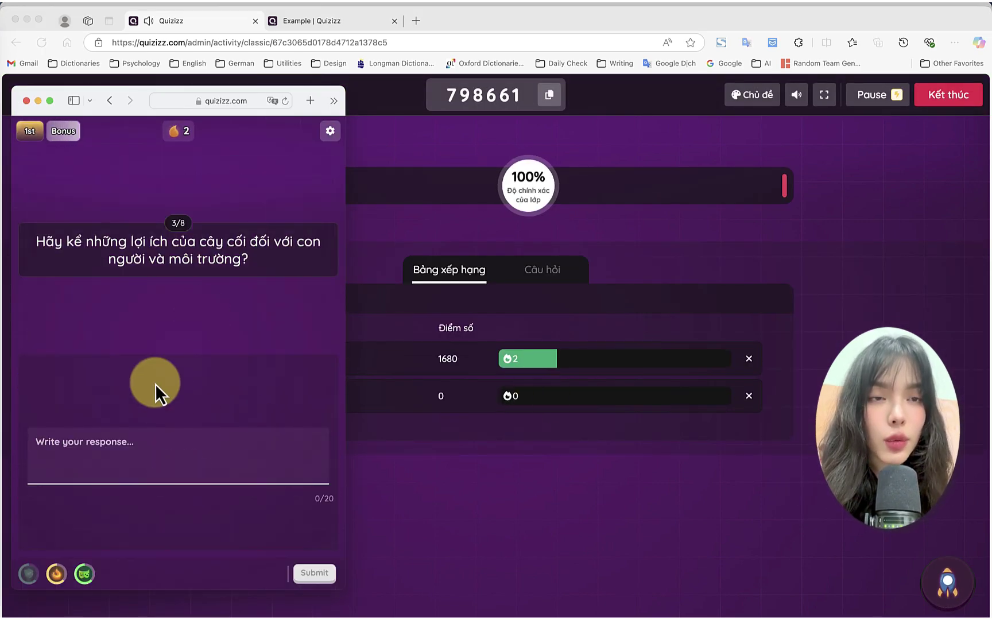
Answer questions 3–5 with a written response, Xanh lá and a circled leaf, then close the student window.
text(sdsdsdsd)
click(312, 574)
click(194, 425)
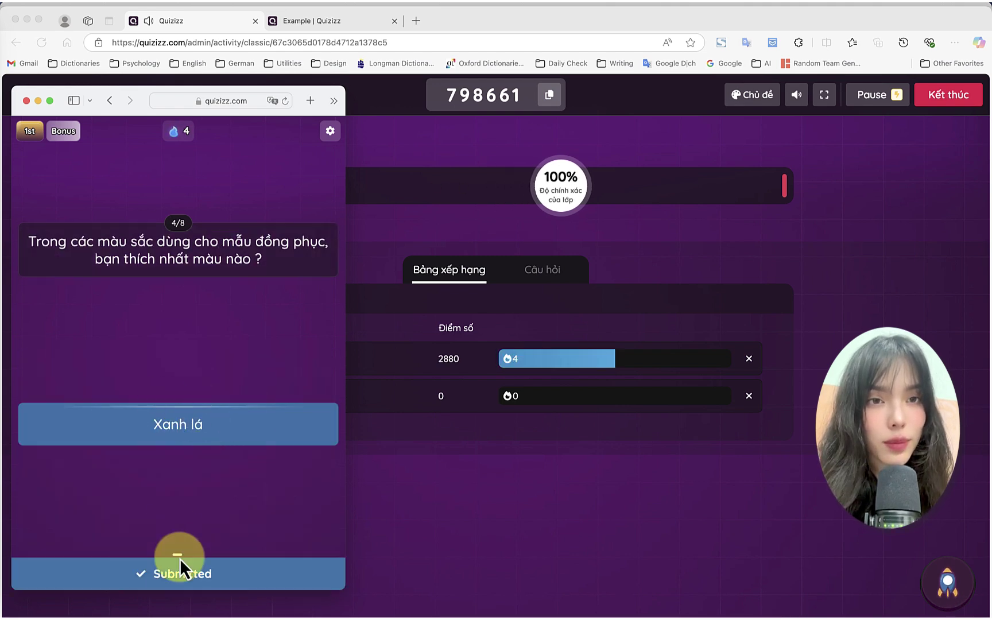
mouse_move(222, 379)
mouse_down()
mouse_move(115, 410)
mouse_move(235, 391)
mouse_up()
click(313, 574)
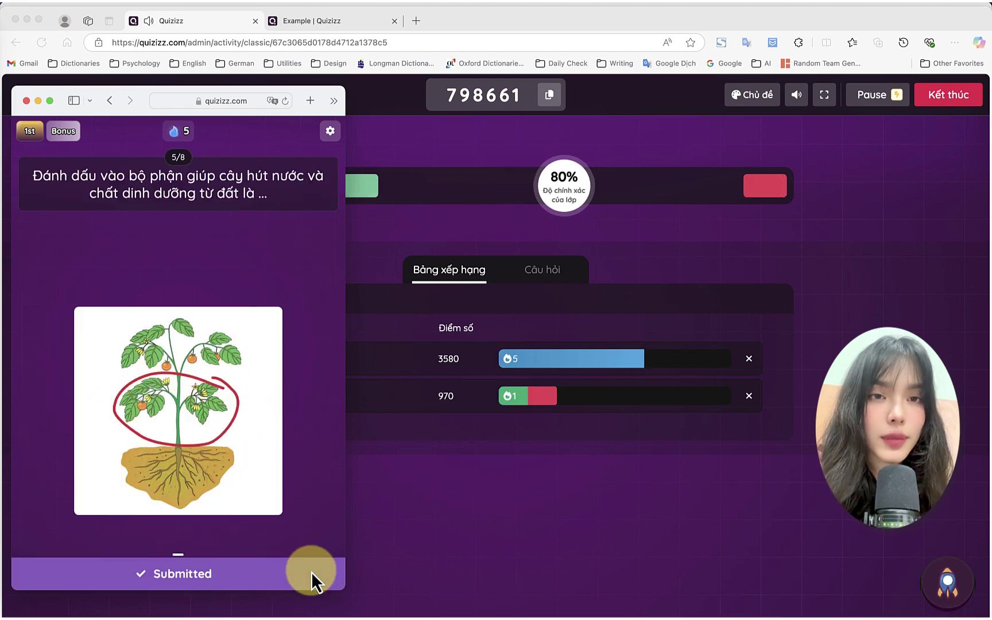
click(519, 290)
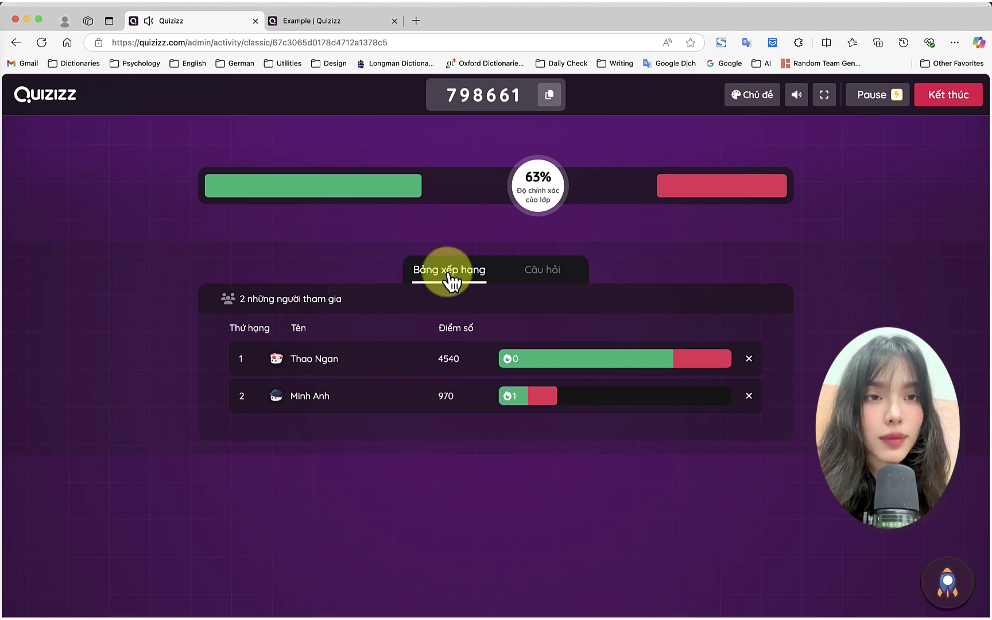
Review the Câu hỏi results and Bảng xếp hạng leaderboard, then end the game with Kết thúc.
click(547, 278)
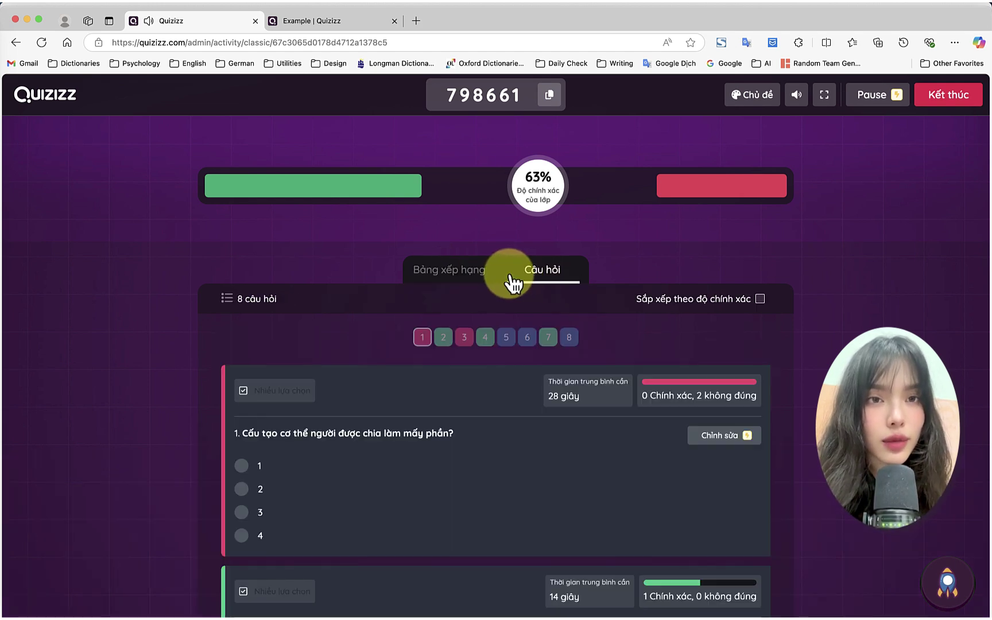
click(453, 281)
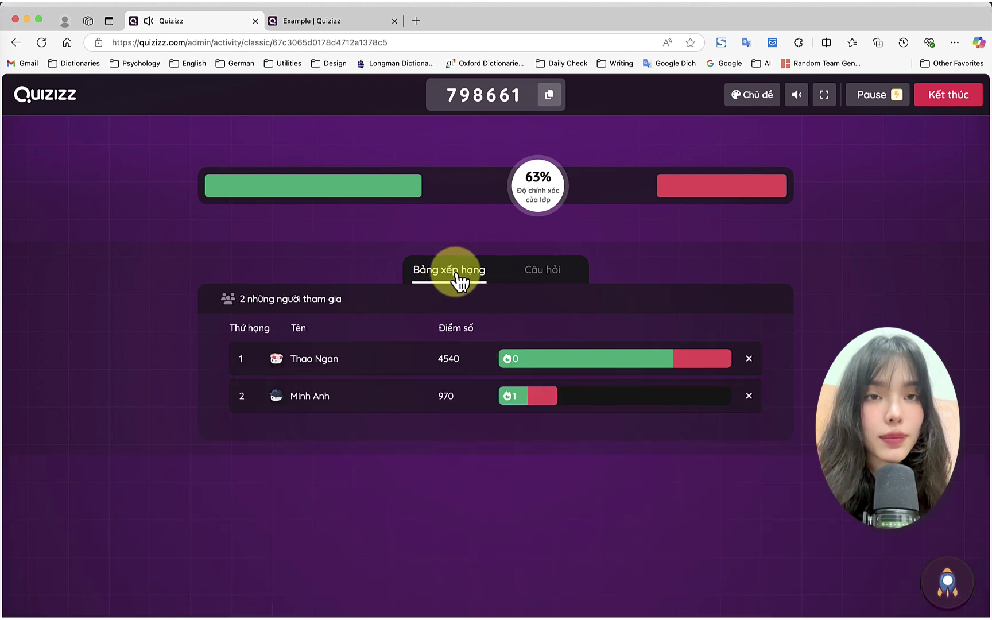
click(944, 100)
click(462, 380)
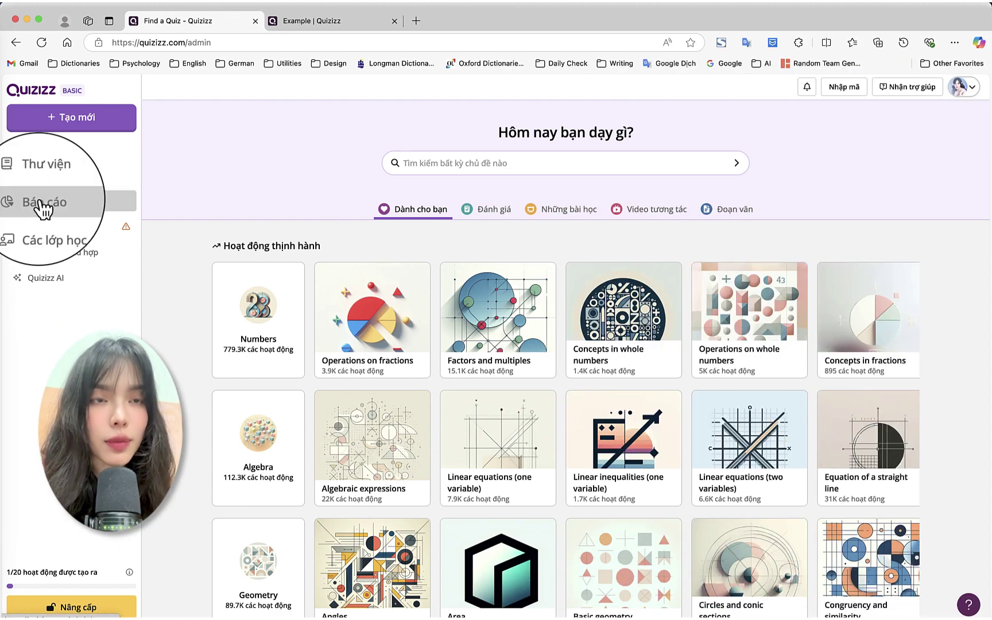
Open the Example game report, export it as xlsx, view print options, and relaunch the quiz.
click(42, 204)
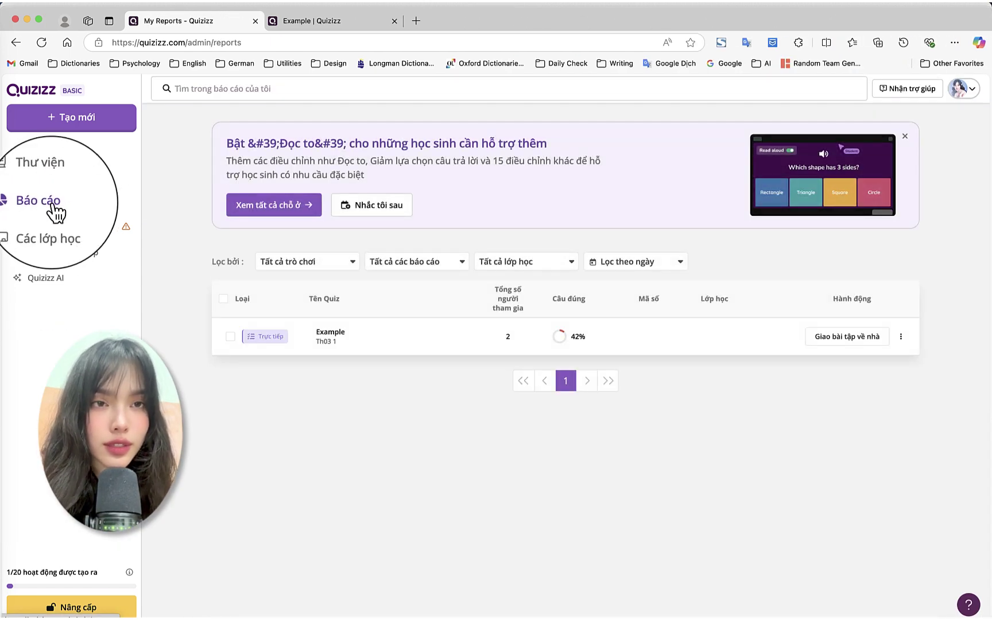
click(333, 335)
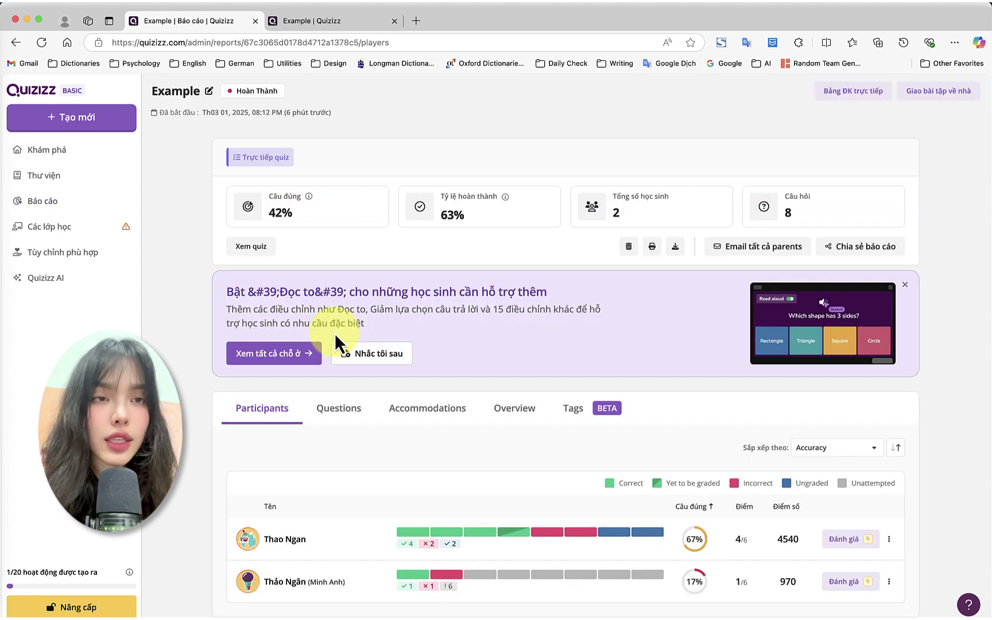
scroll(370, 507, down, 1)
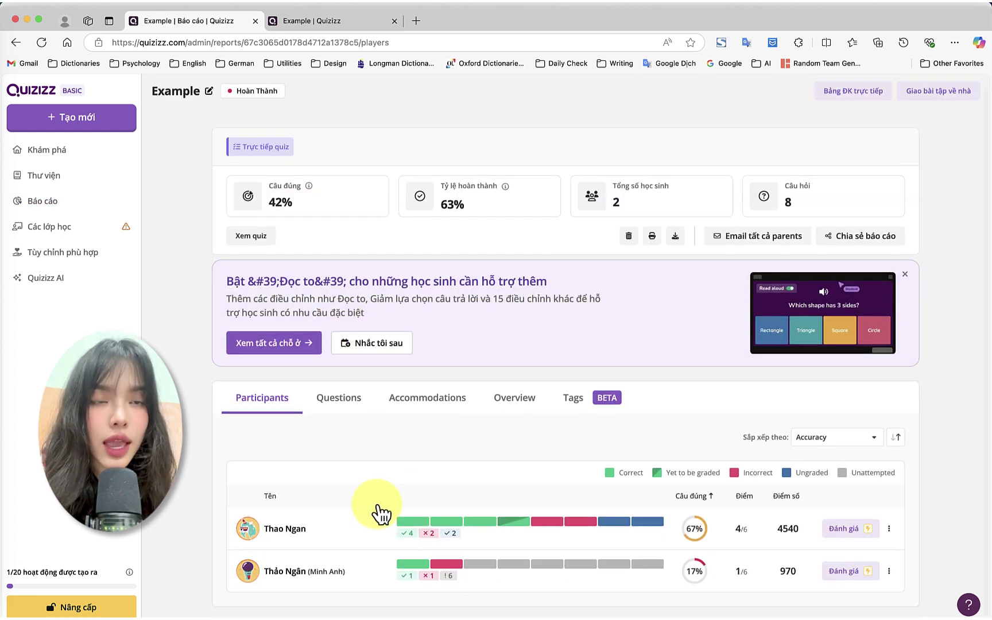
click(677, 240)
click(655, 240)
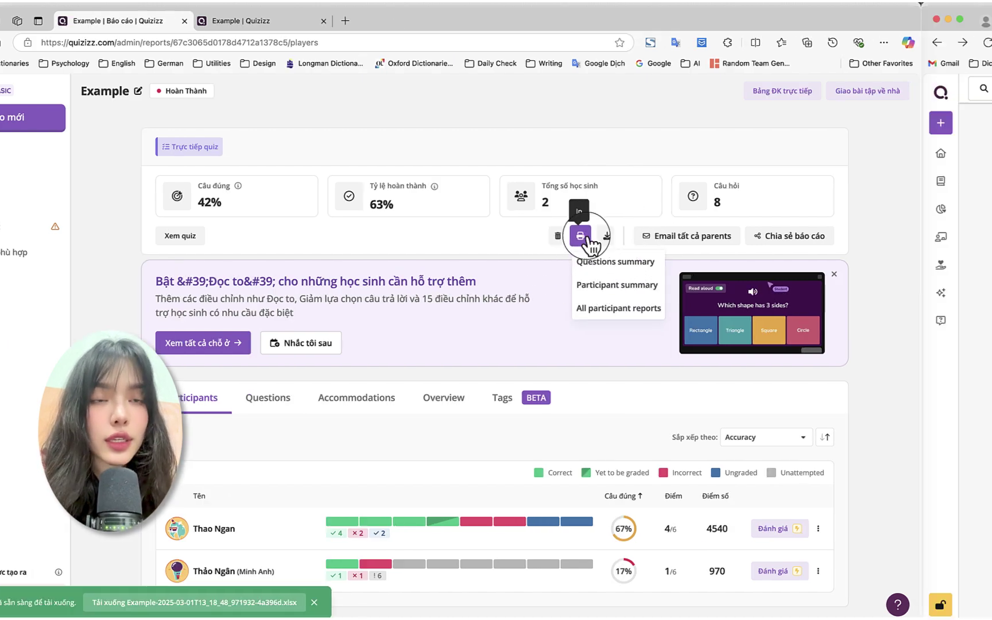
click(808, 225)
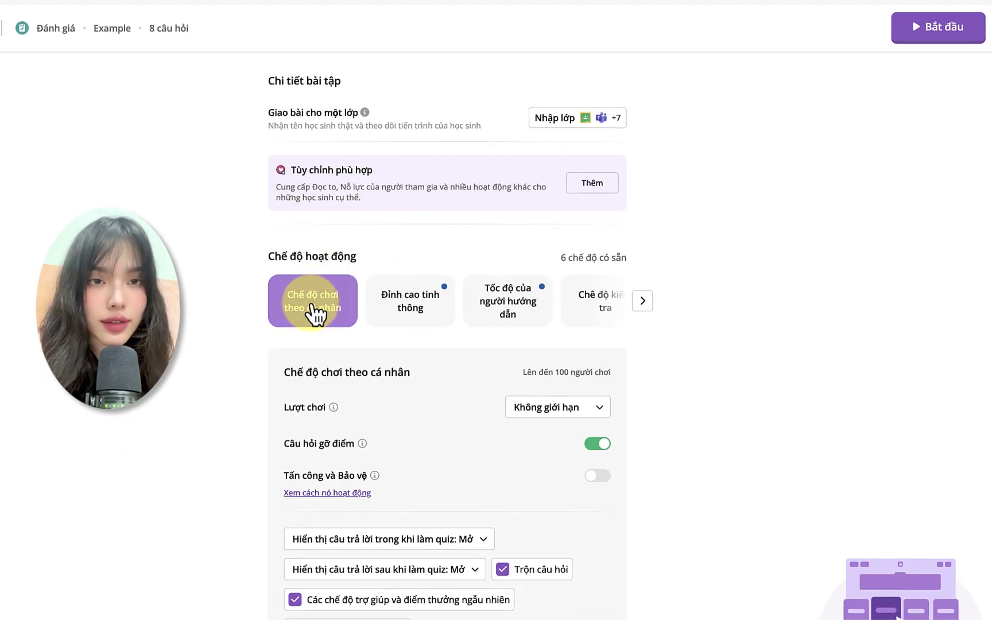
Read the Câu hỏi gỡ điểm info and the Tấn công và Bảo vệ explainer, then dismiss it.
scroll(313, 310, down, 1)
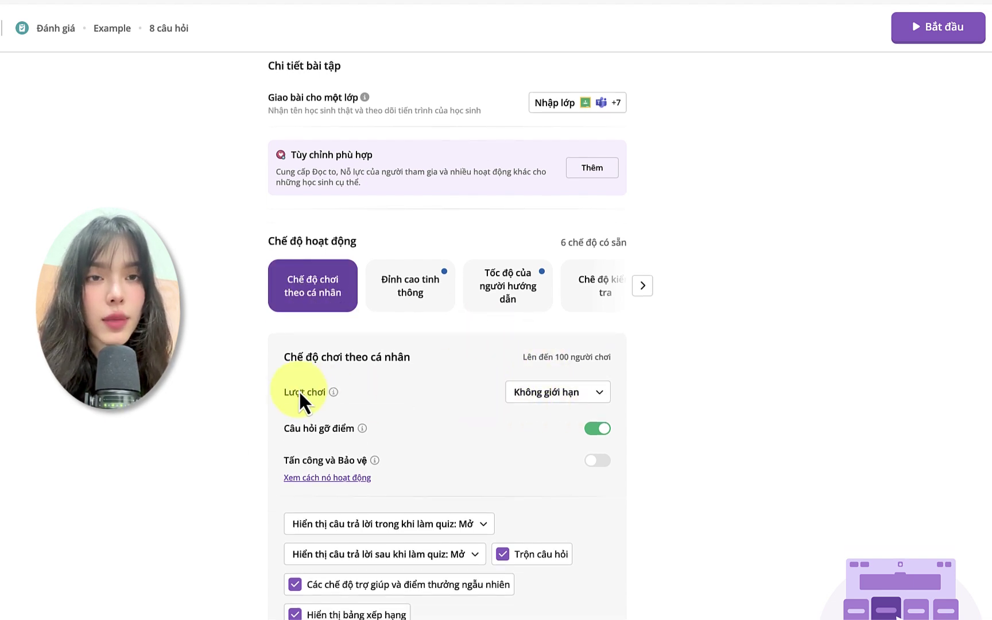
mouse_move(361, 432)
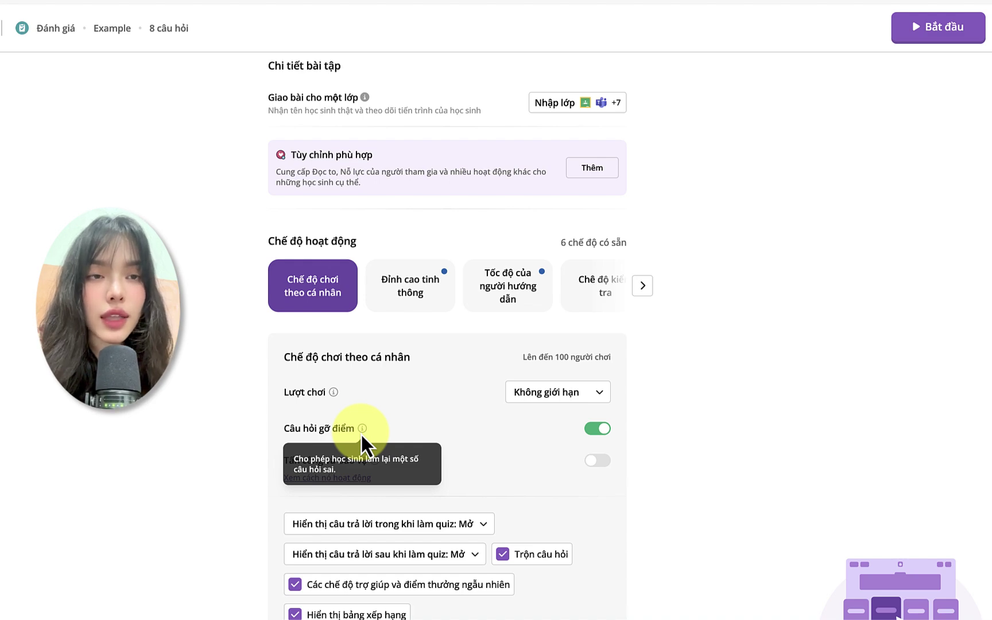
click(355, 473)
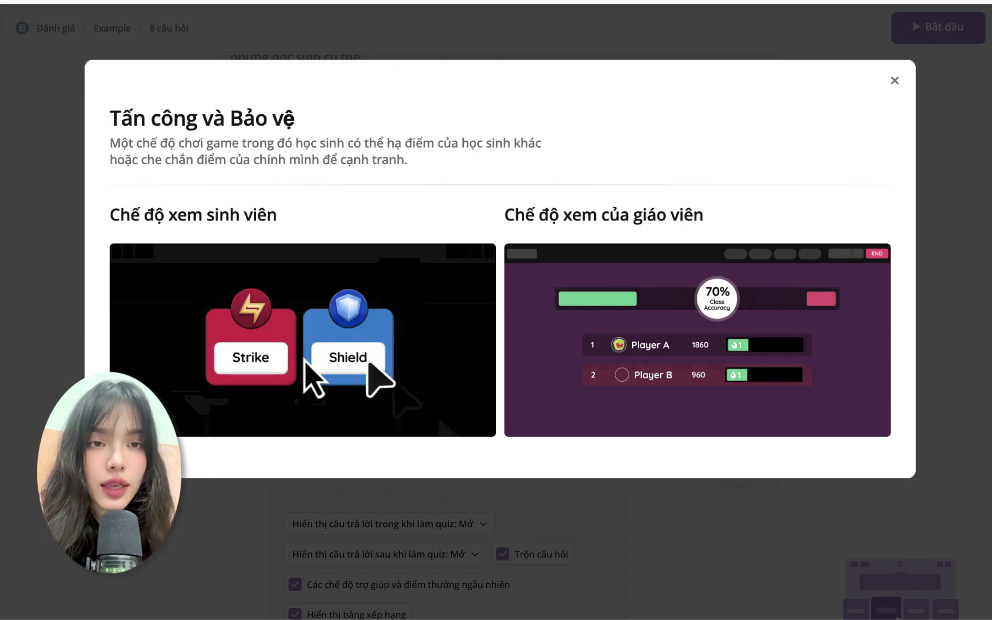
key(Escape)
scroll(335, 488, down, 2)
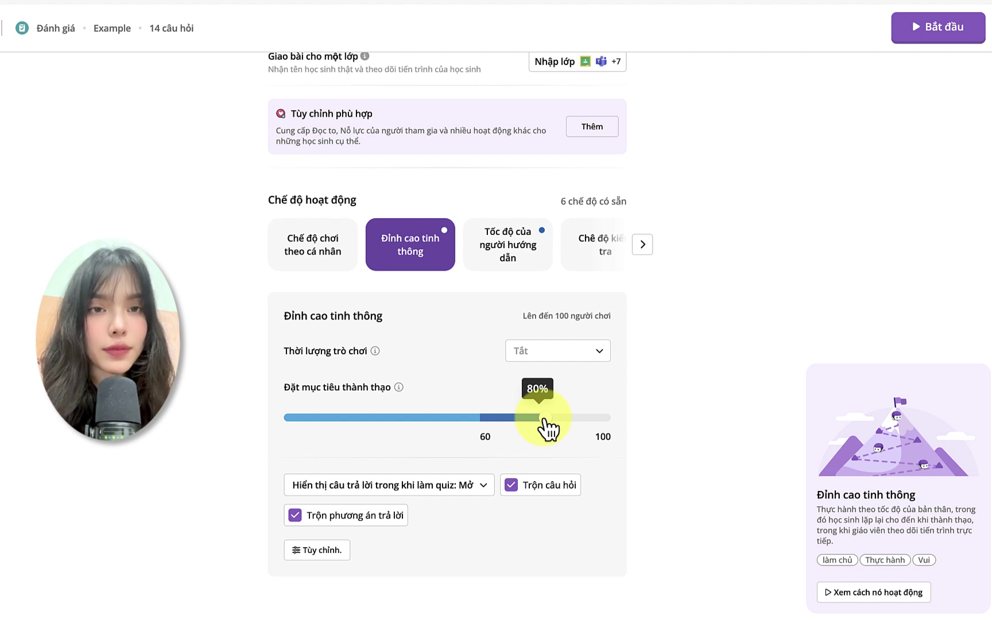
Keep Thời lượng trò chơi at Tắt and select the Tốc độ của người hướng dẫn mode.
click(555, 353)
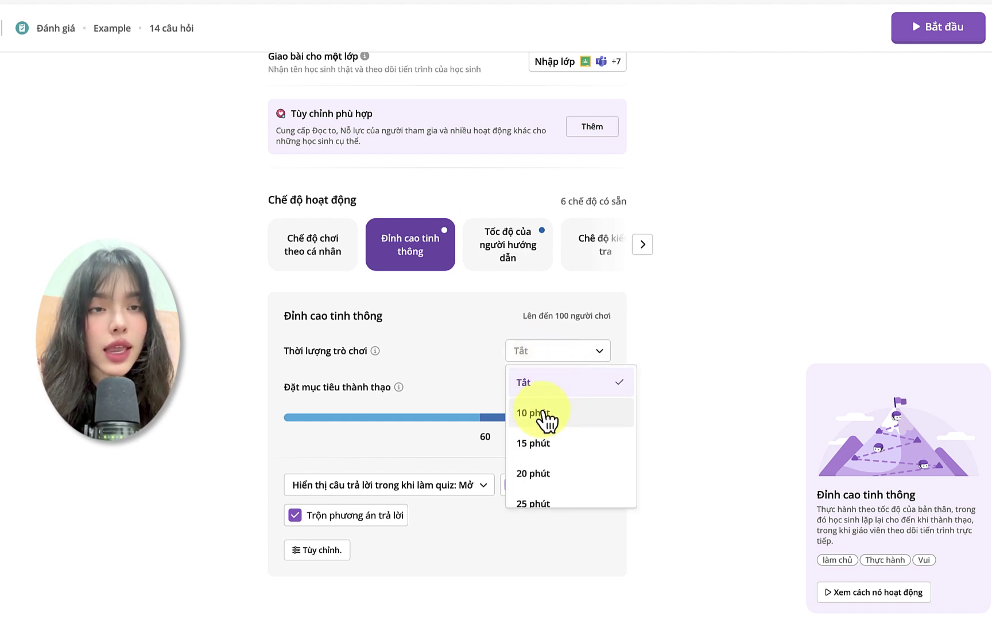
click(516, 362)
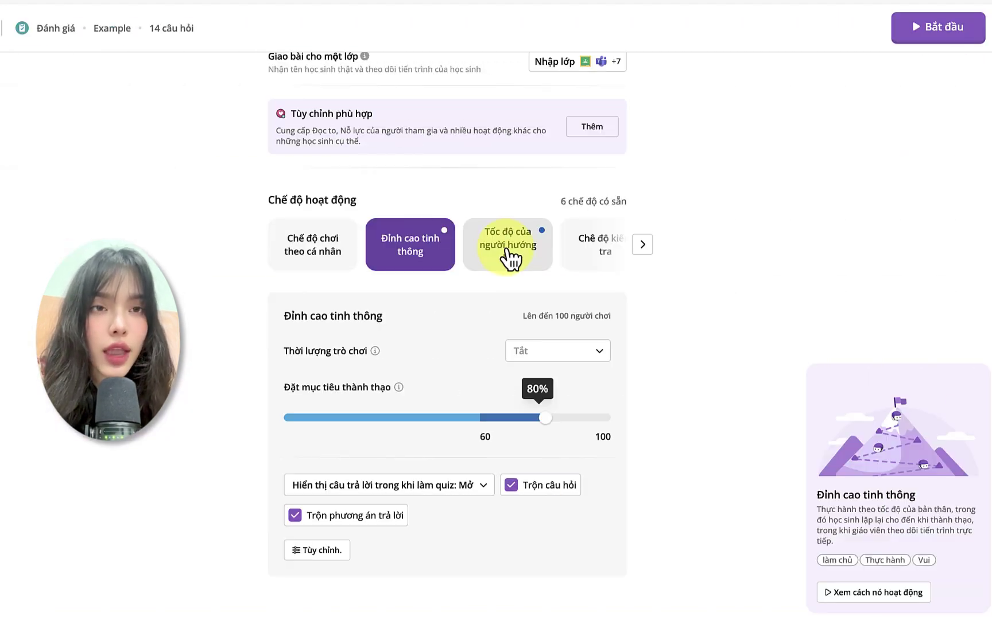
click(507, 250)
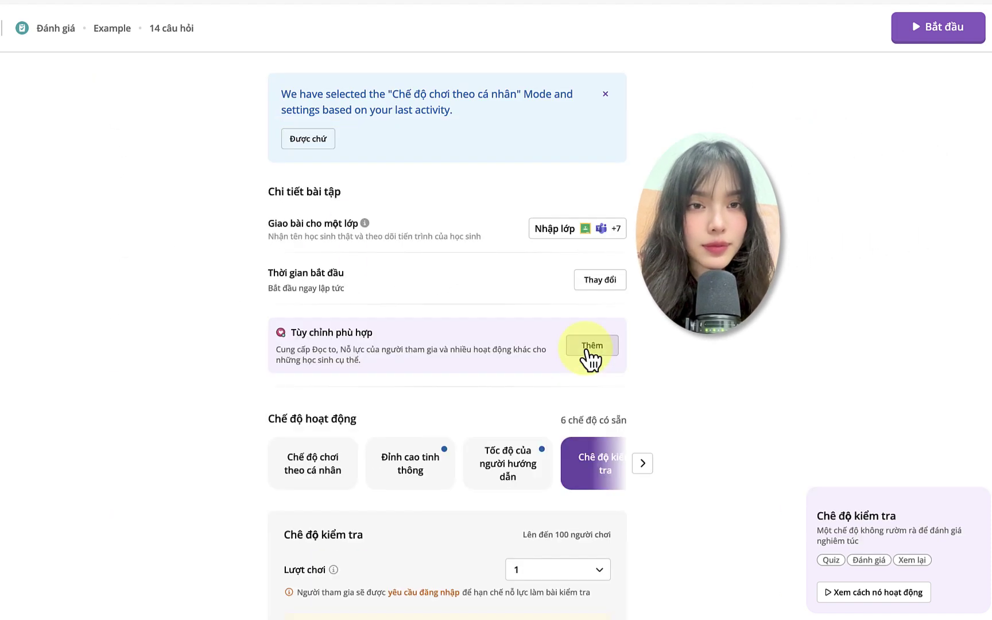
Reveal the remaining modes, look over Chế độ kiểm tra, then select Chế độ đội.
click(643, 463)
scroll(399, 317, down, 5)
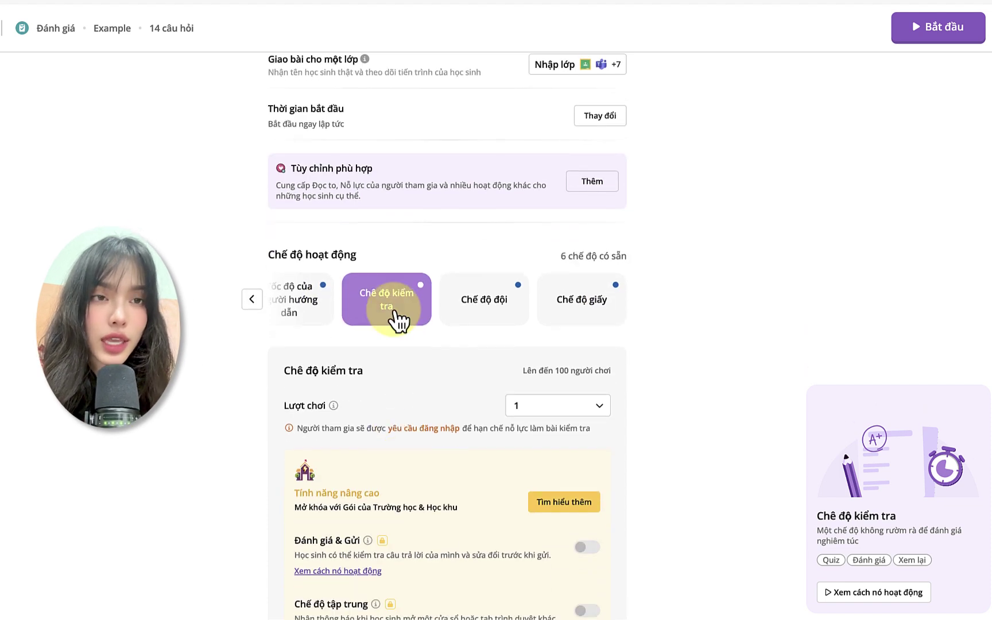
scroll(398, 317, down, 1)
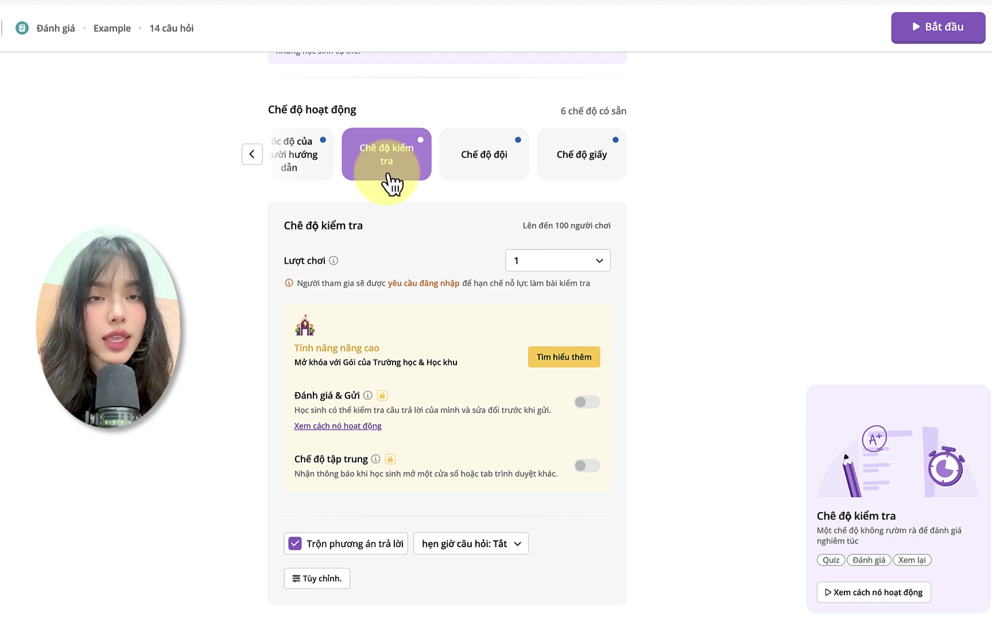
click(483, 151)
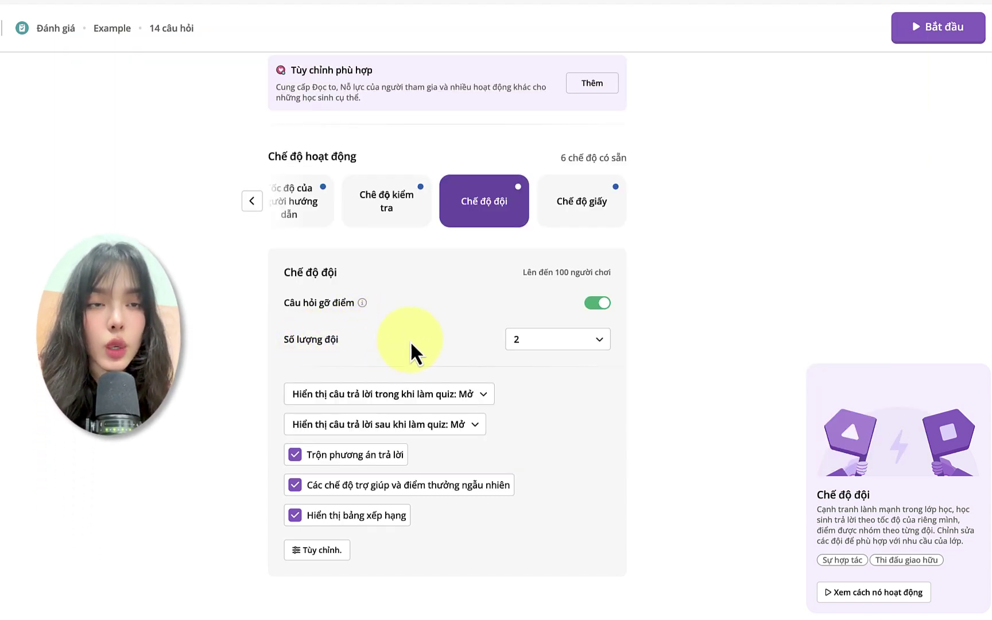
Leave Số lượng đội at 2 teams and switch to Chế độ giấy paper mode.
click(531, 349)
click(523, 350)
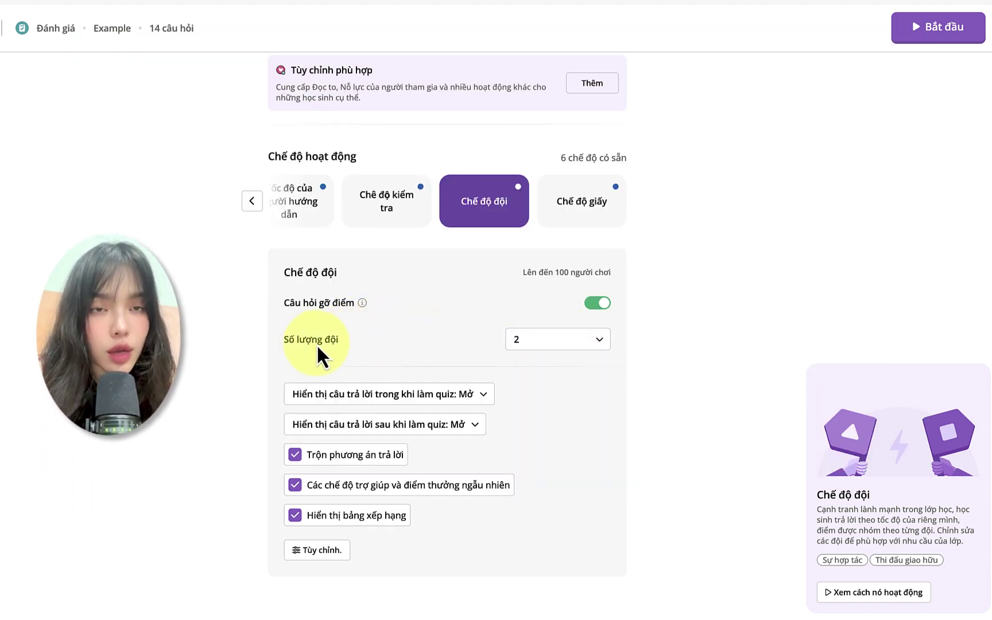
click(551, 340)
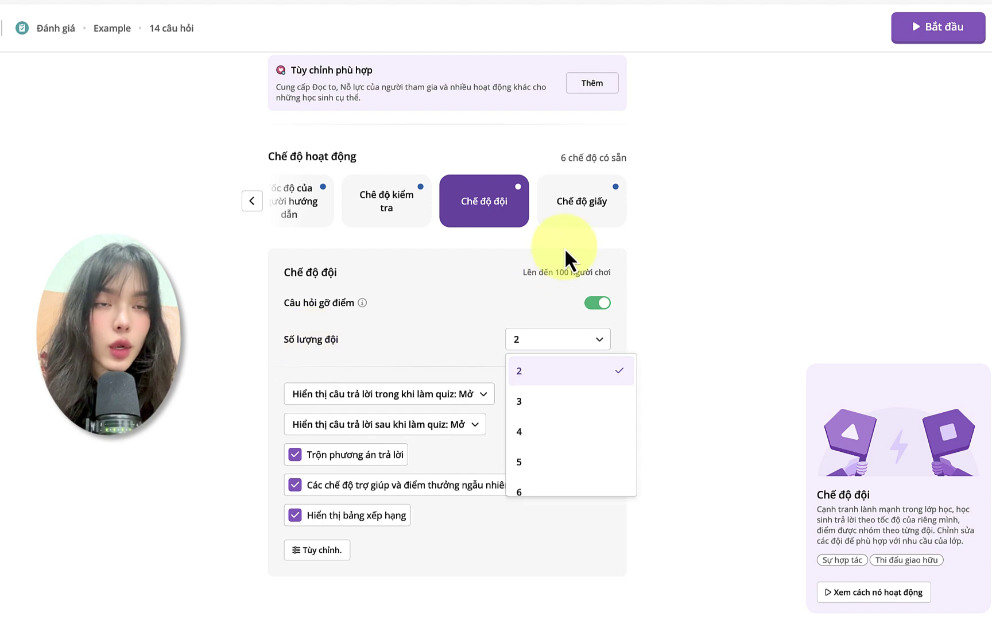
click(586, 215)
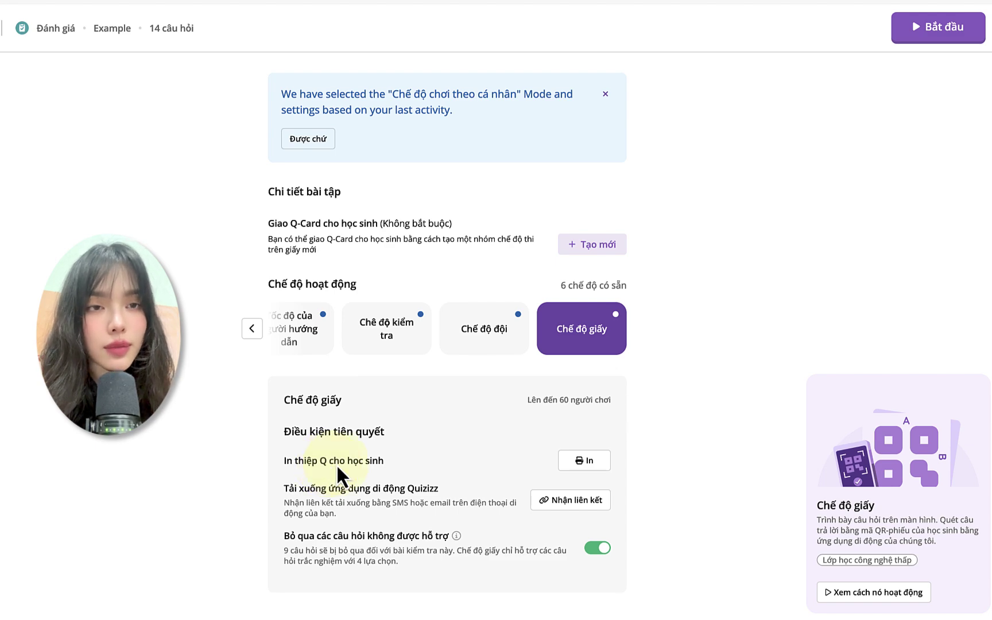
Open the In thiệp Q cho học sinh Q-Cards PDF and scroll through the printable cards.
click(583, 461)
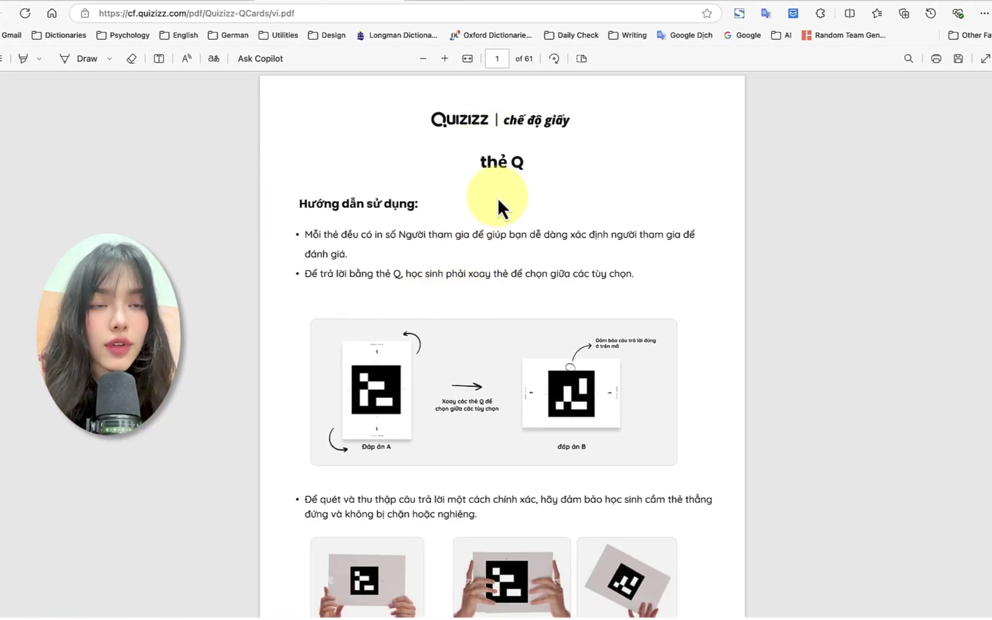
scroll(498, 199, down, 5)
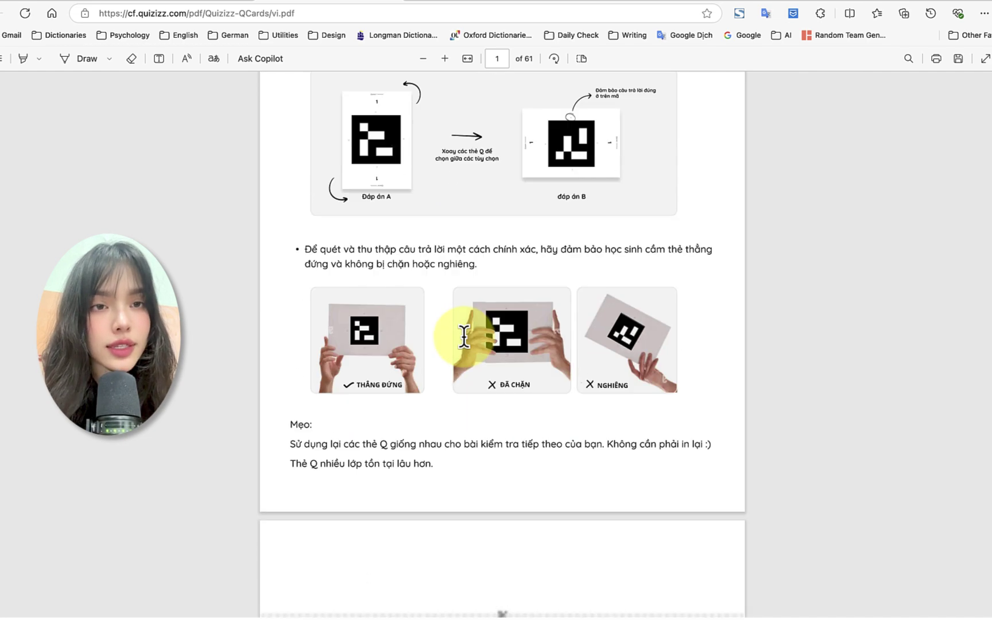
scroll(464, 337, down, 20)
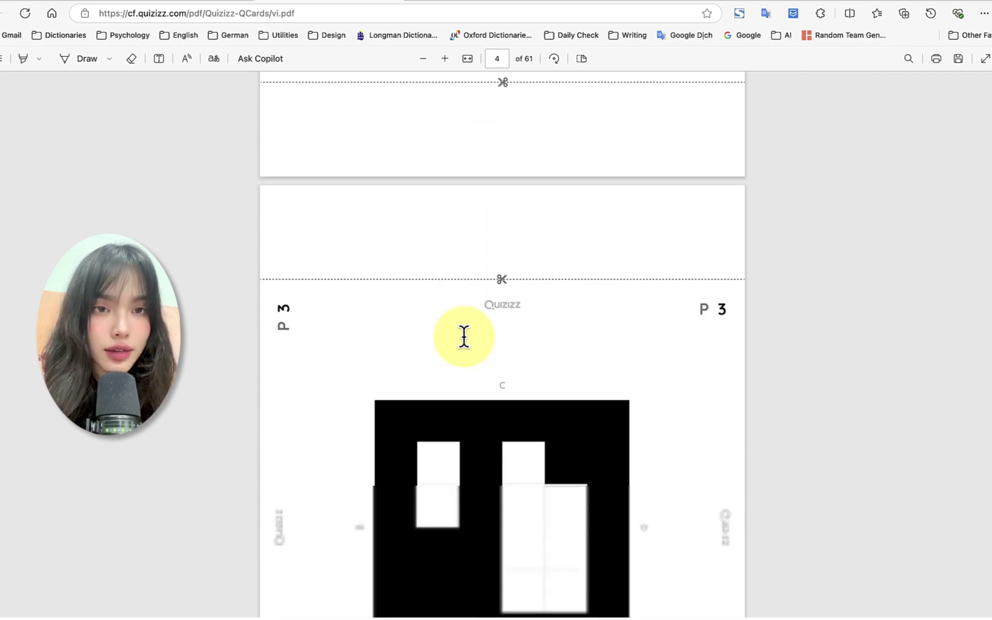
scroll(464, 337, down, 7)
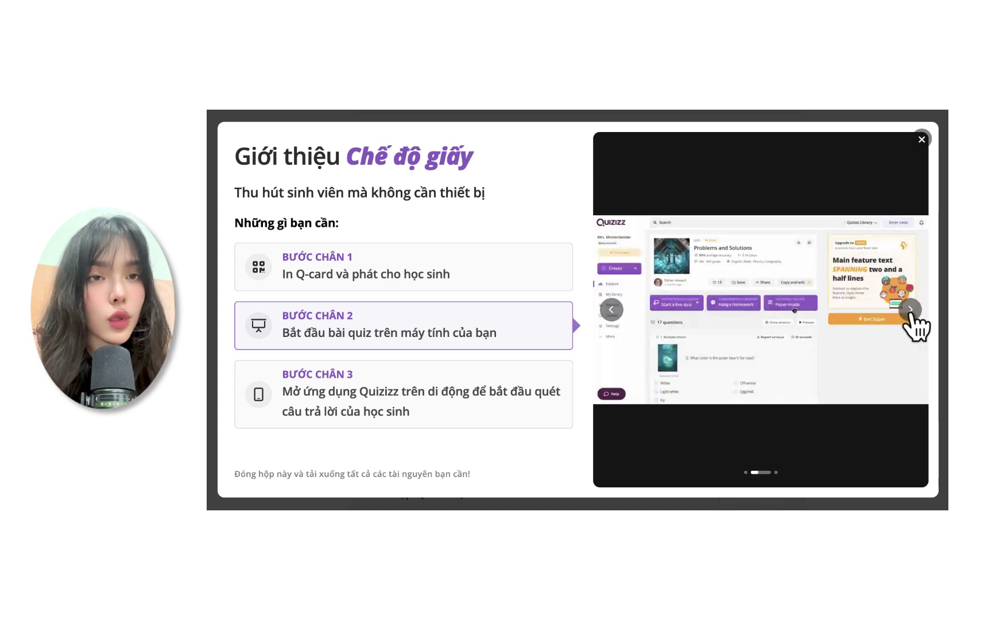
Step through the Paper mode introduction, close it, and select Tốc độ của người hướng dẫn mode.
click(910, 311)
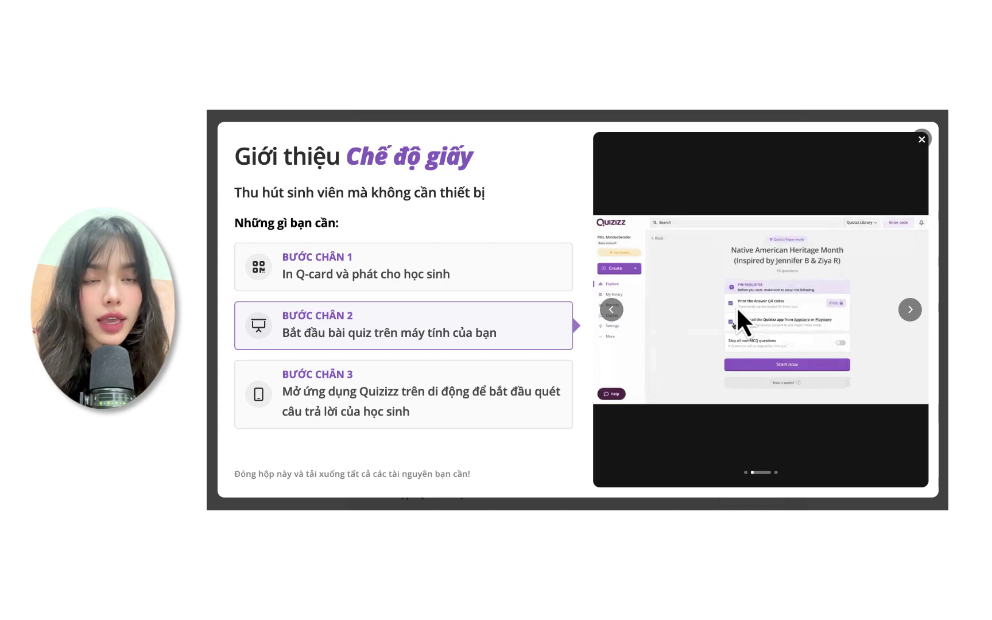
click(906, 315)
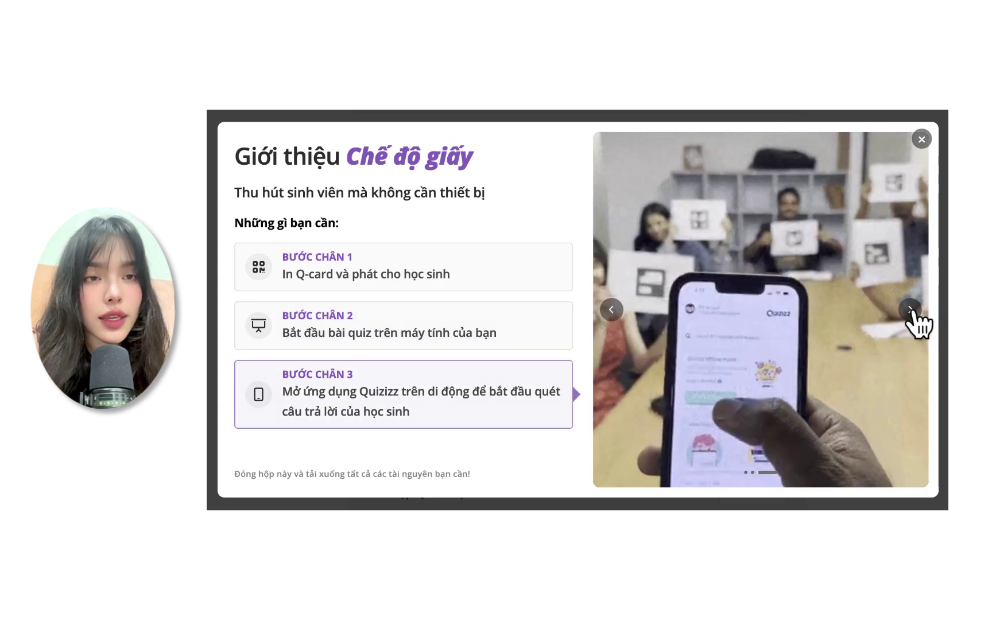
click(922, 140)
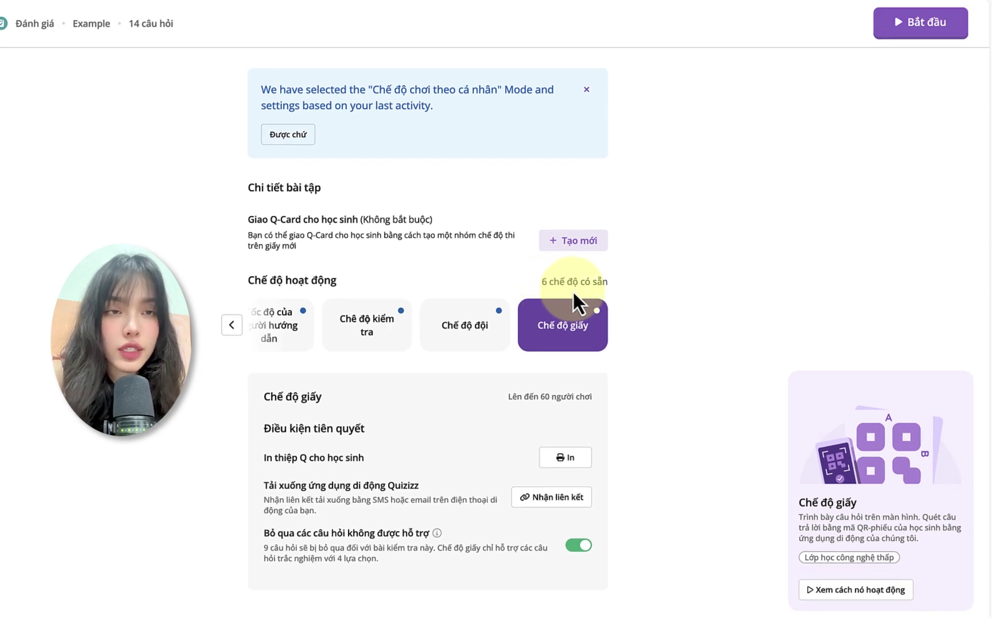
click(472, 339)
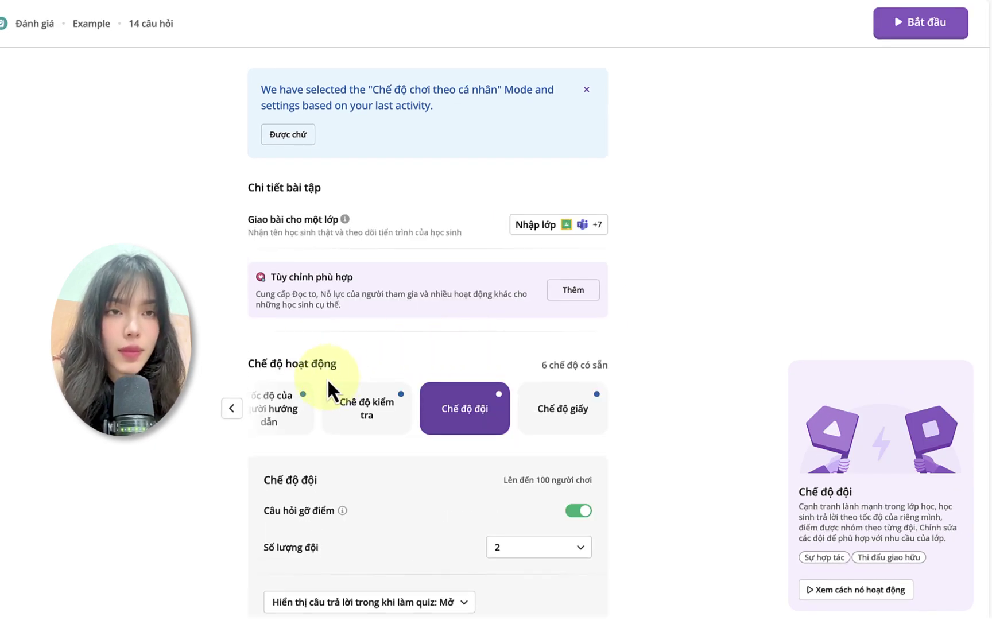
click(284, 415)
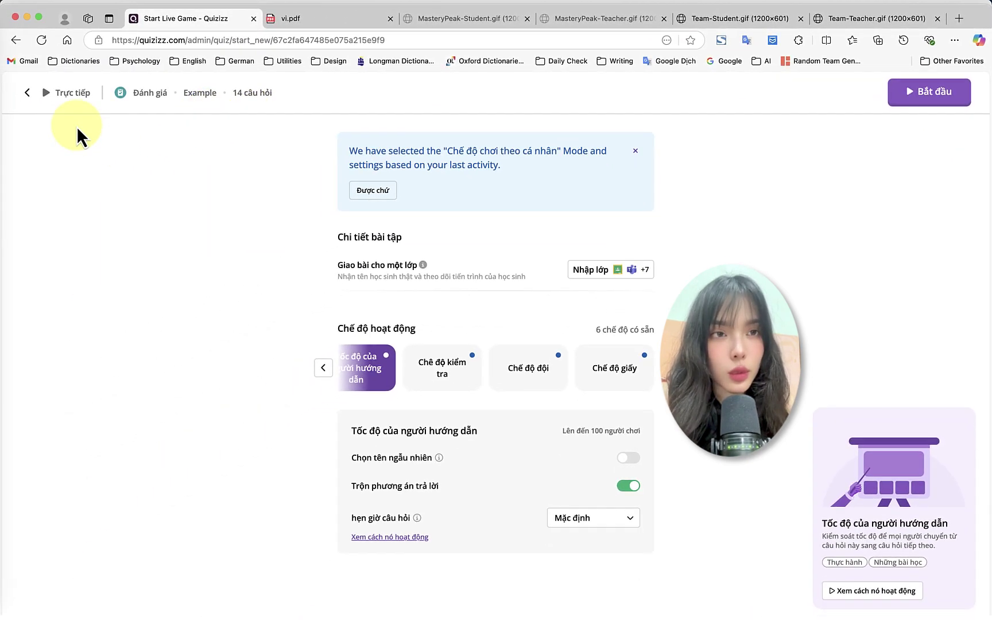
Open the Example quiz's Giao bài settings and compare Làm chủ và Học hỏi with Thực hành và ôn tập.
click(29, 95)
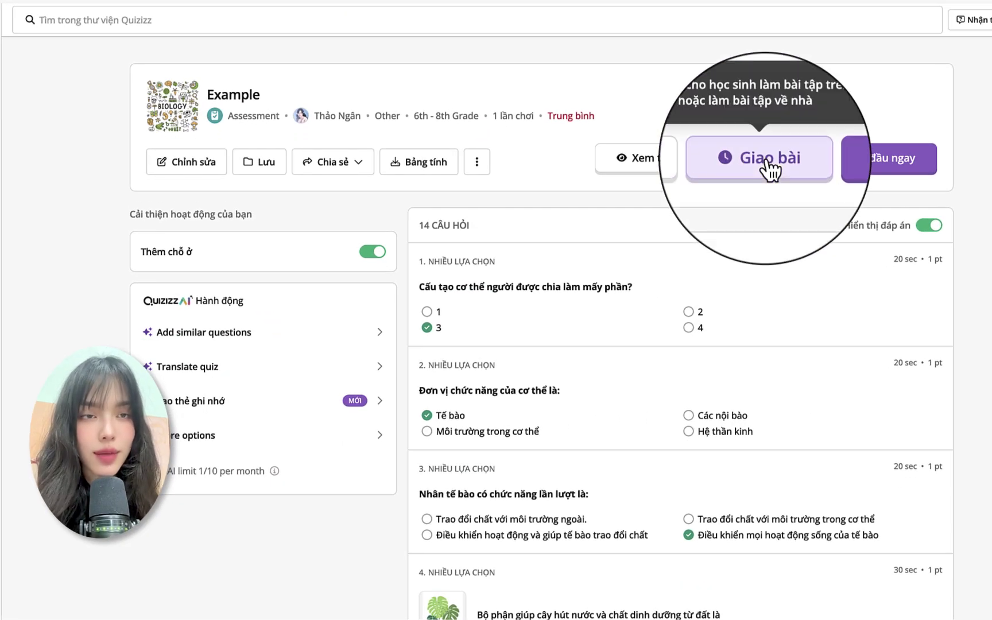
click(768, 167)
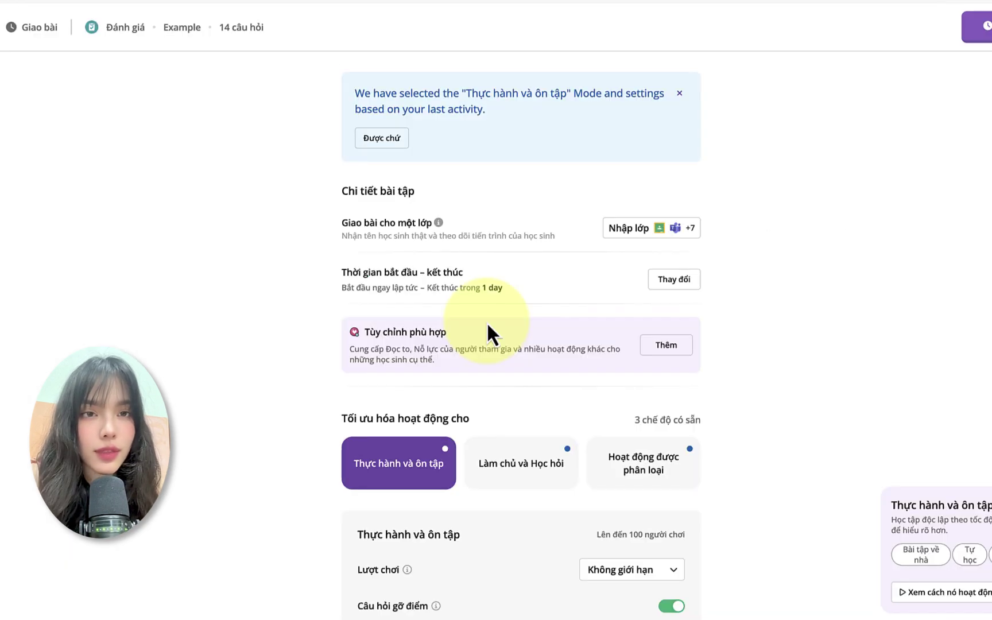
scroll(487, 322, down, 3)
scroll(487, 323, down, 2)
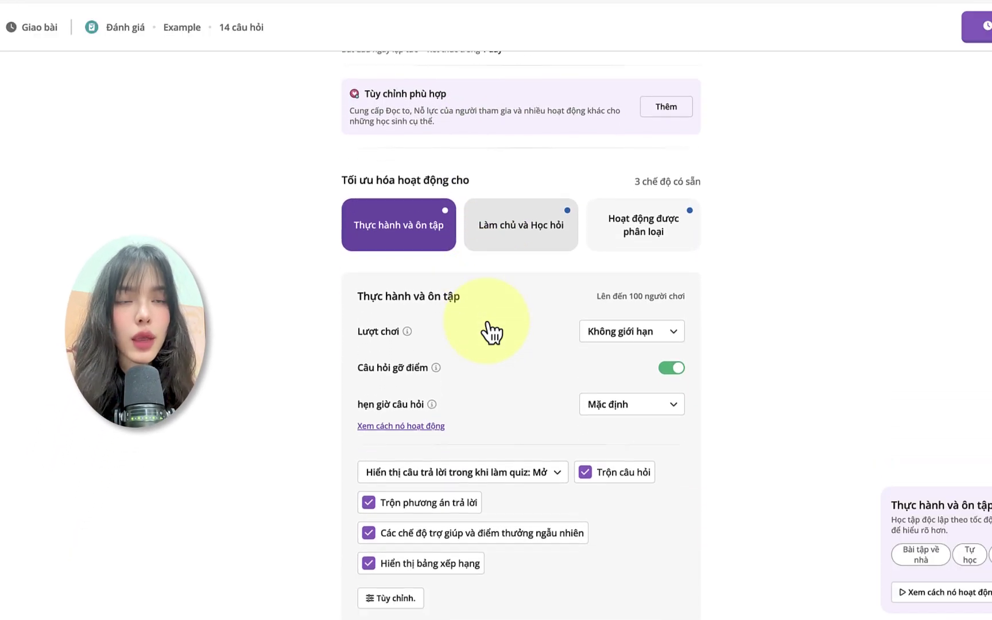
click(538, 230)
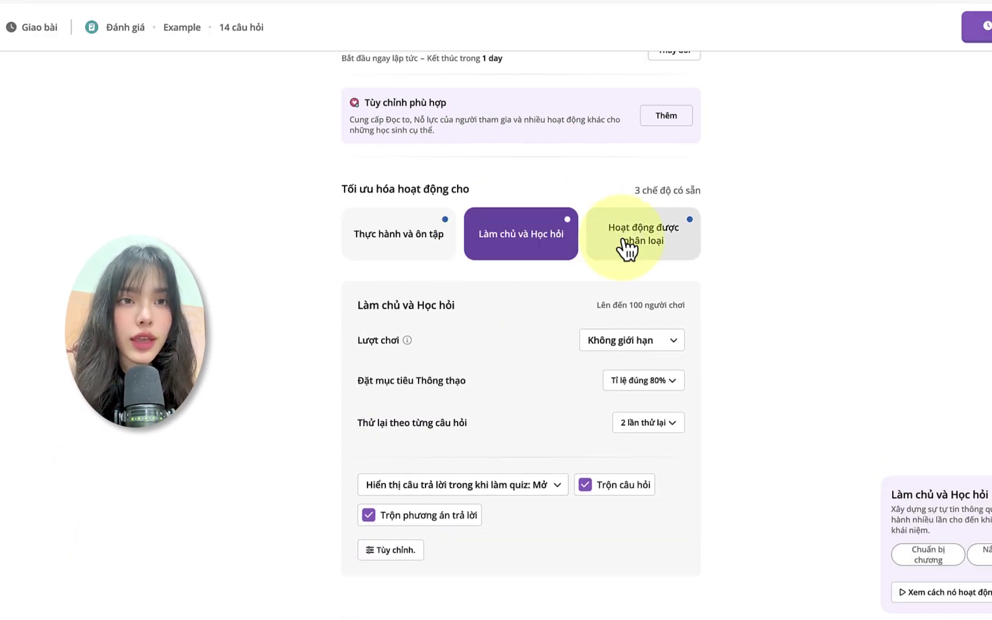
click(403, 227)
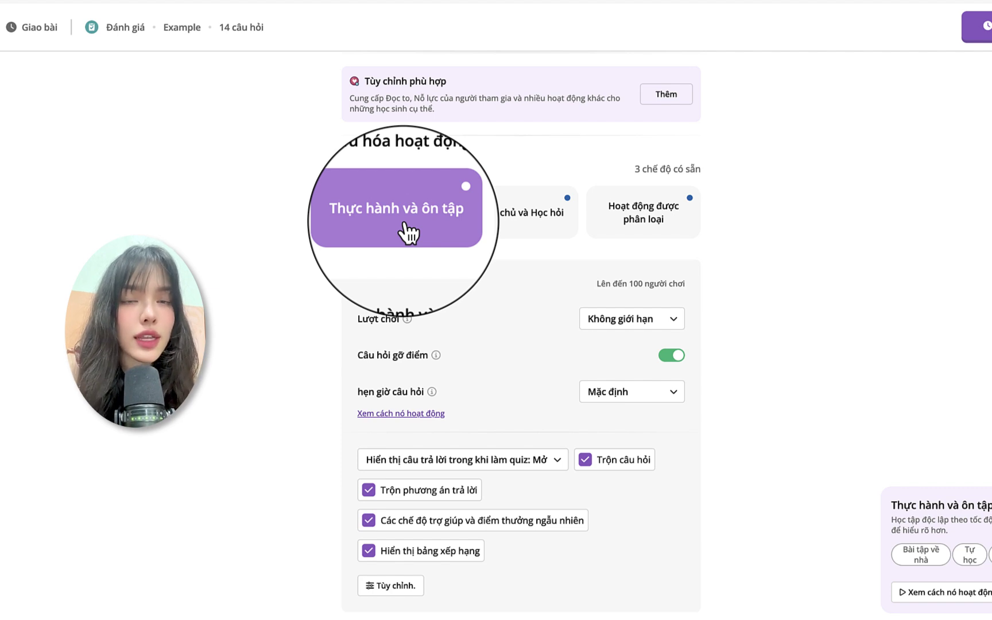
Check the question timer, keep the 80% mastery target, and view retry options in Làm chủ và Học hỏi.
click(639, 397)
click(388, 394)
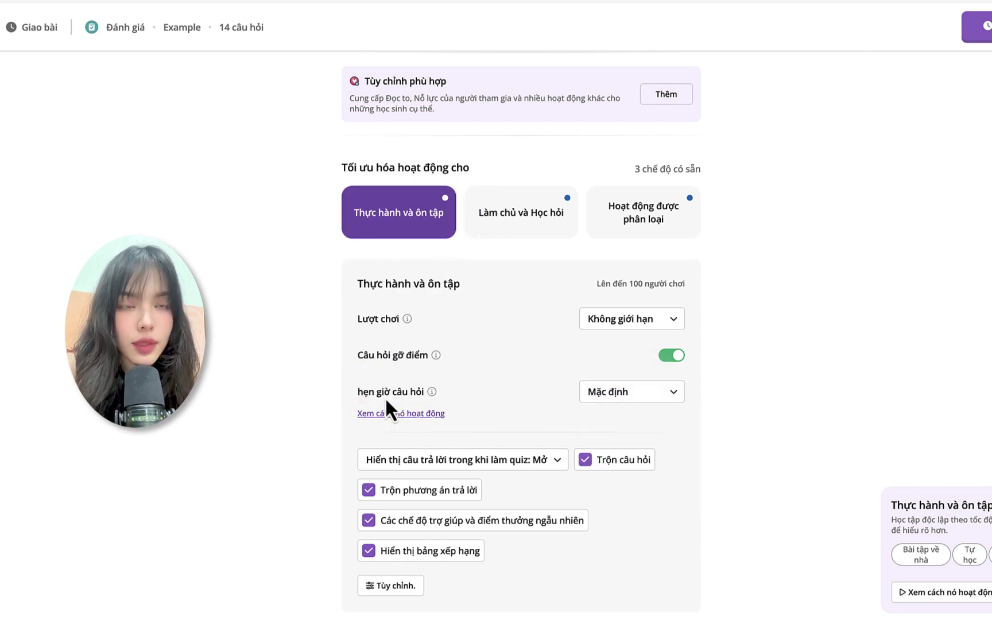
click(530, 219)
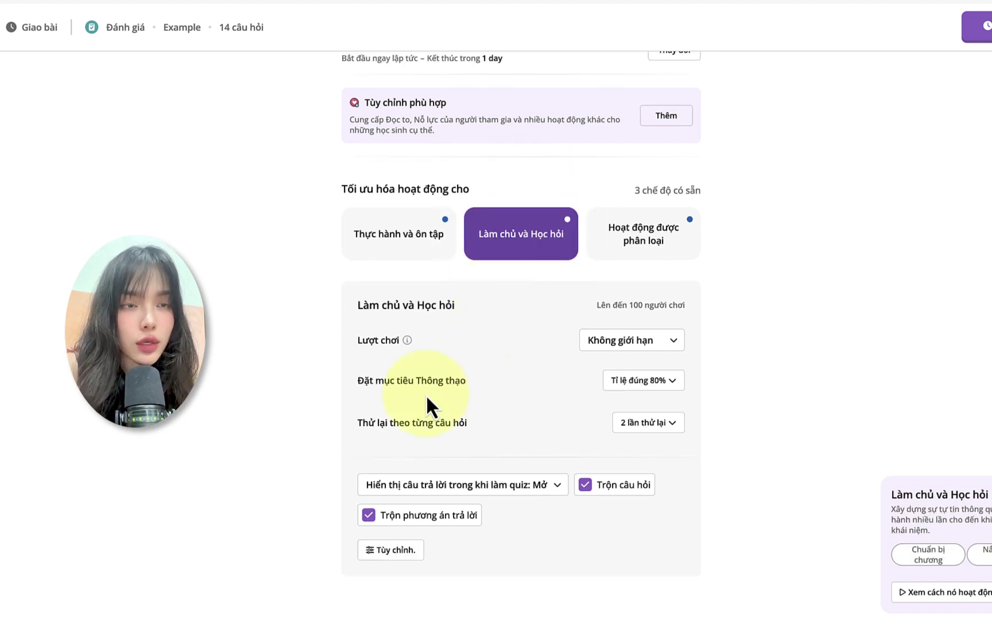
click(640, 381)
click(415, 432)
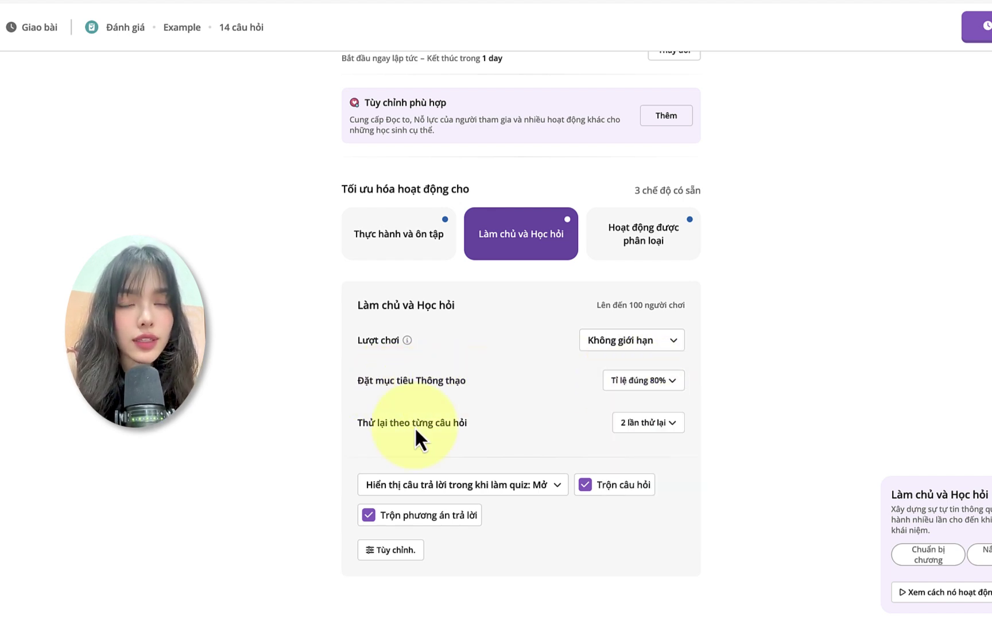
click(657, 429)
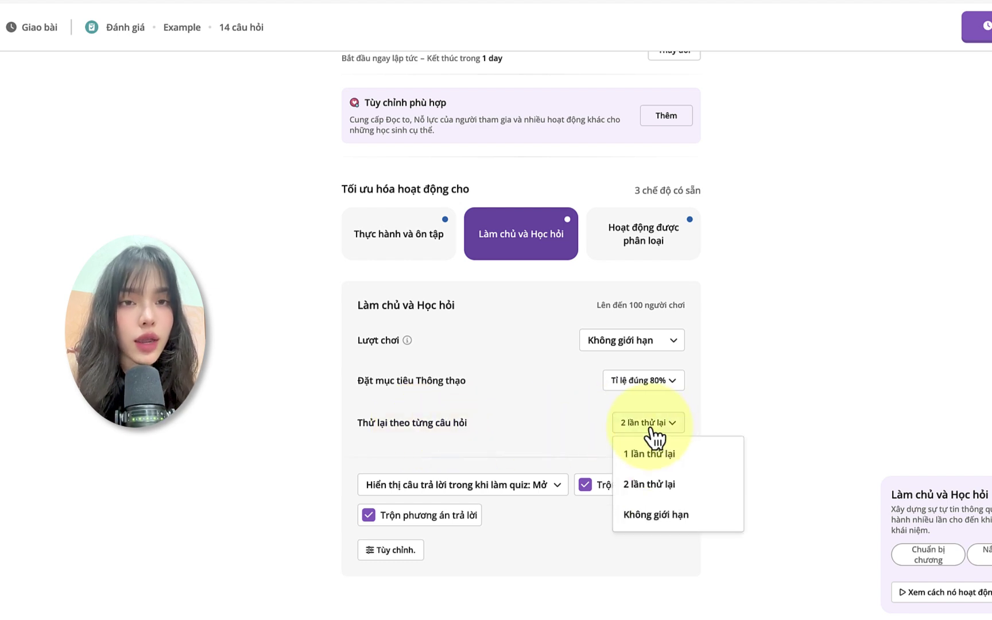
Choose Hoạt động được phân loại mode, turn on Trộn câu hỏi, and leave the start/end times unchanged.
click(669, 254)
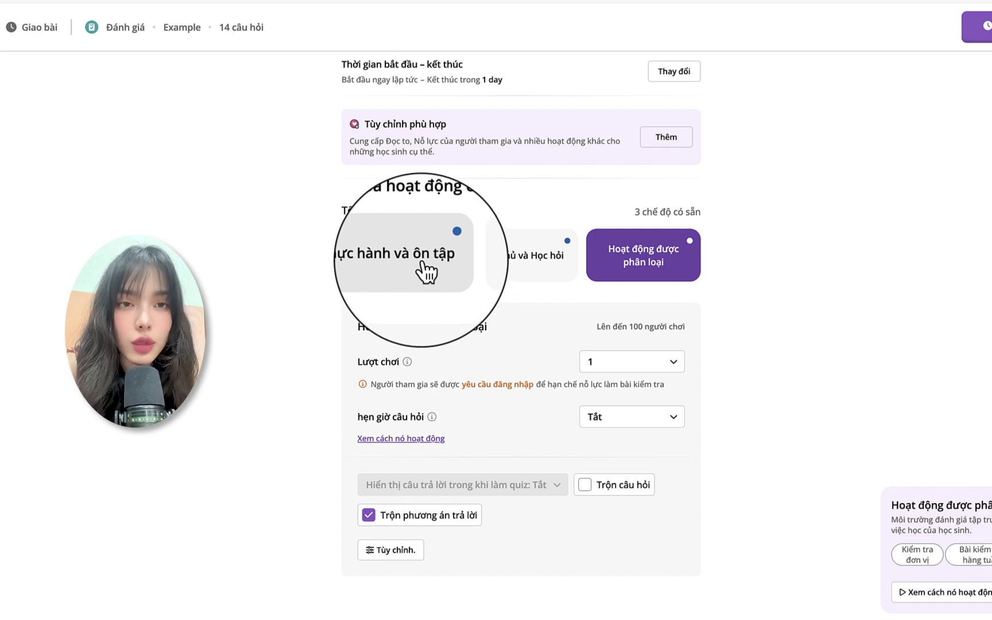
click(404, 267)
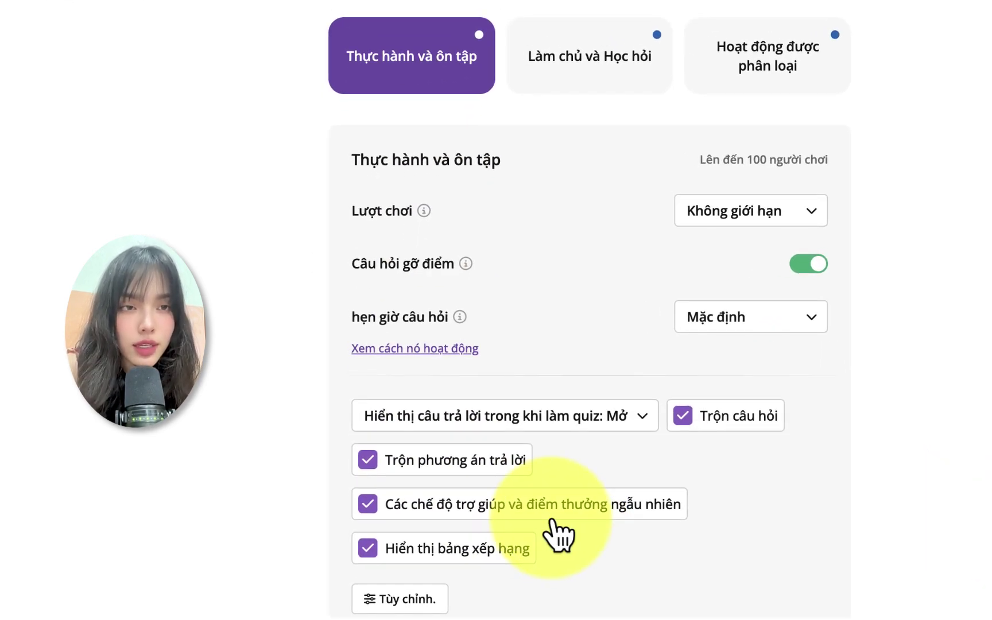
click(760, 75)
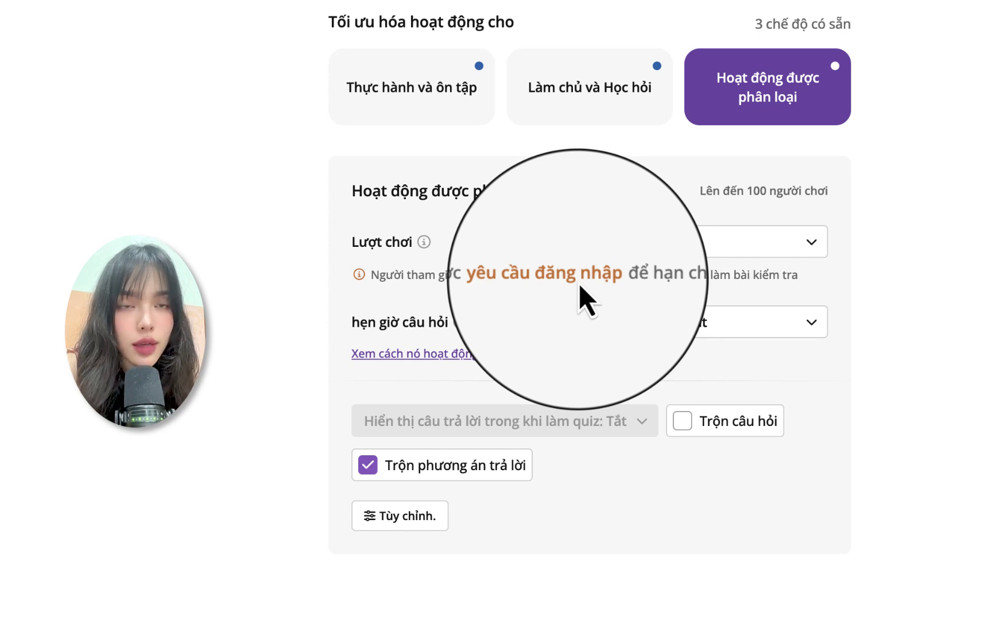
click(691, 424)
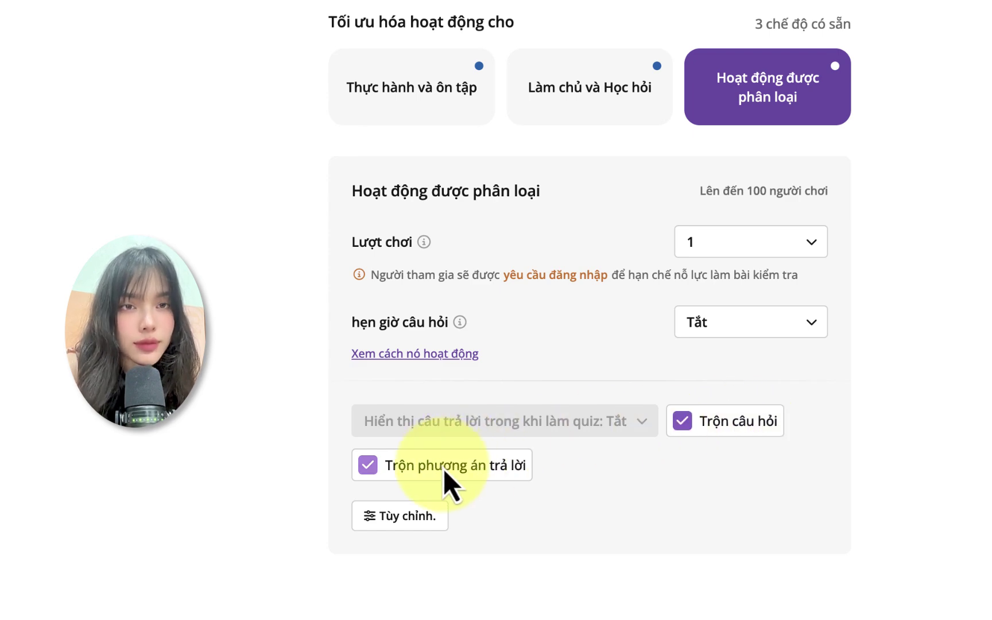
scroll(444, 468, up, 4)
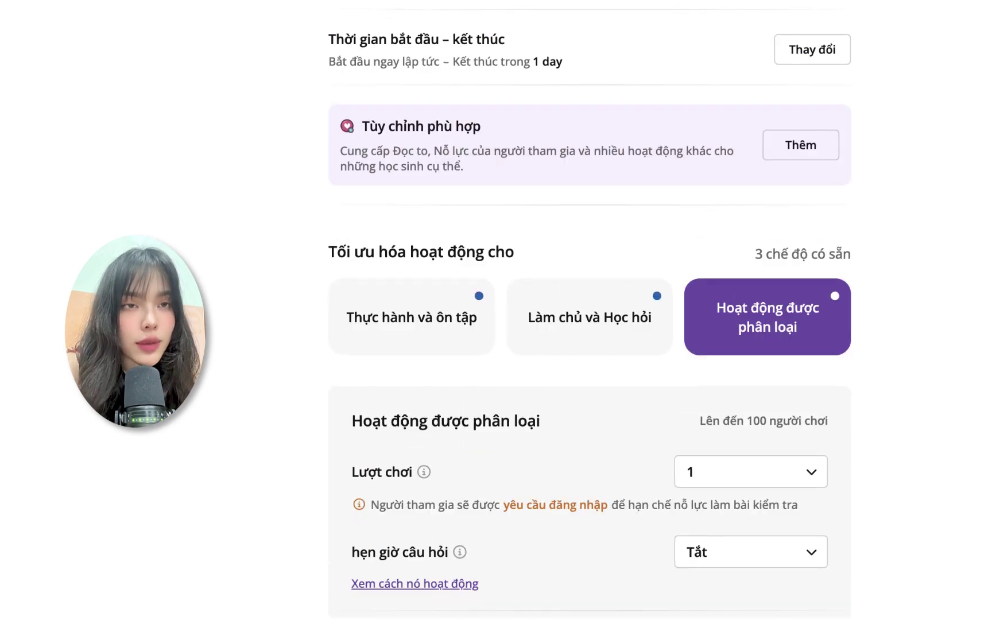
scroll(372, 73, up, 2)
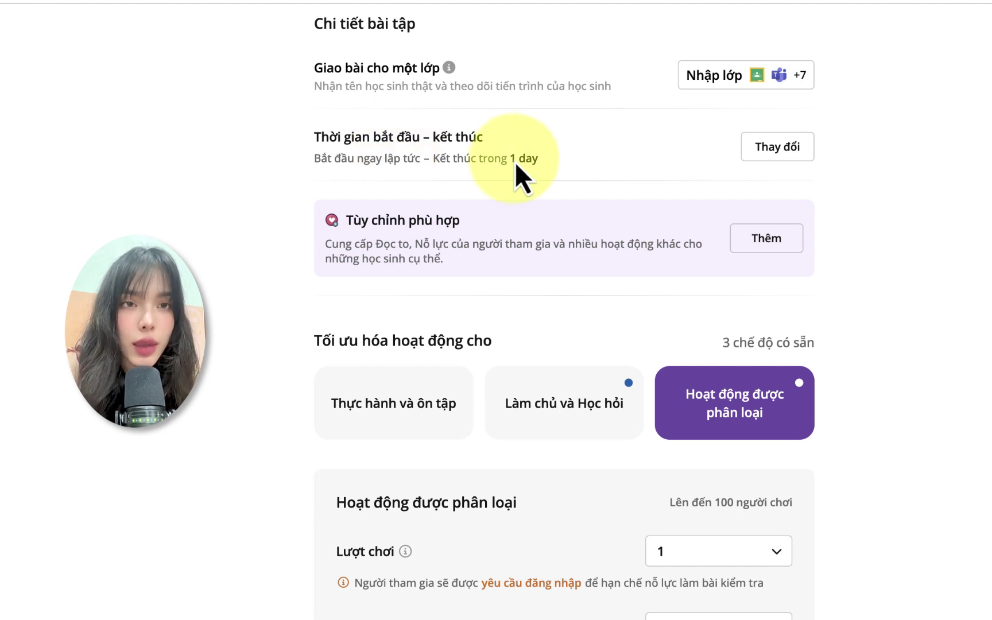
click(786, 148)
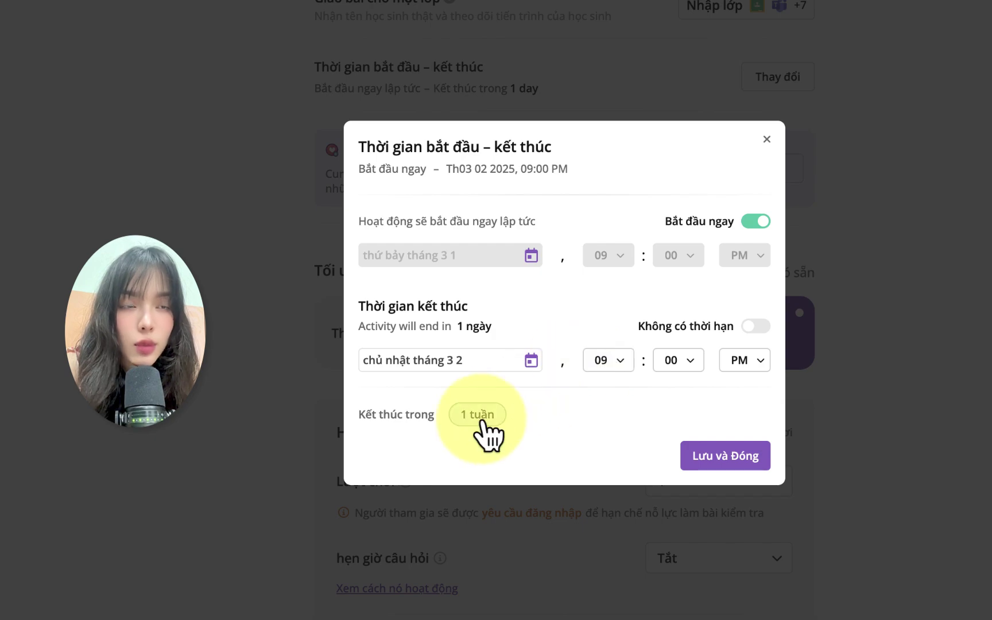
click(740, 455)
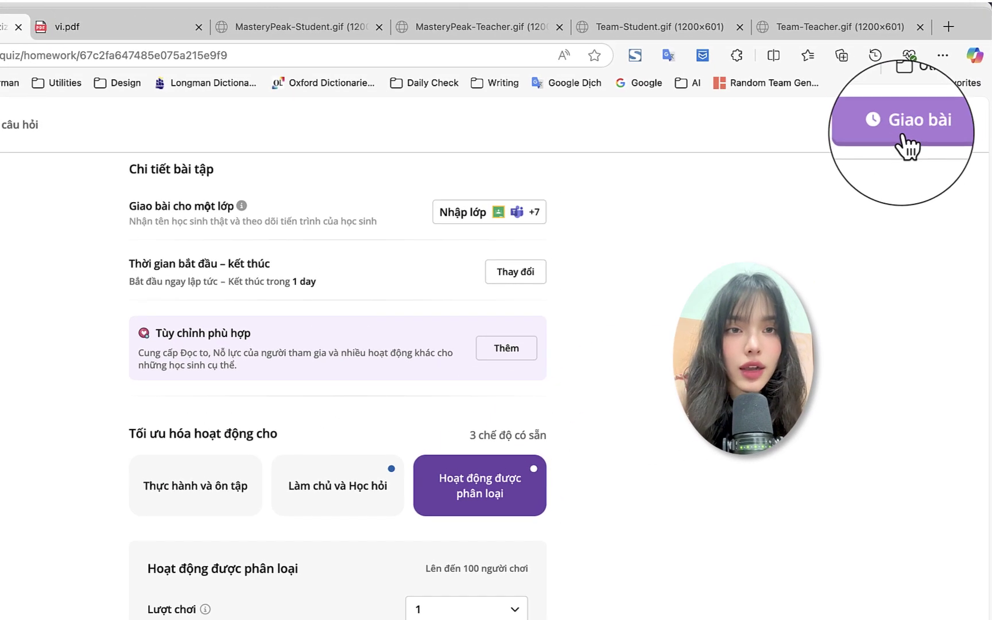
Assign the Example quiz, review the report showing 8% accuracy, then end the activity.
click(907, 145)
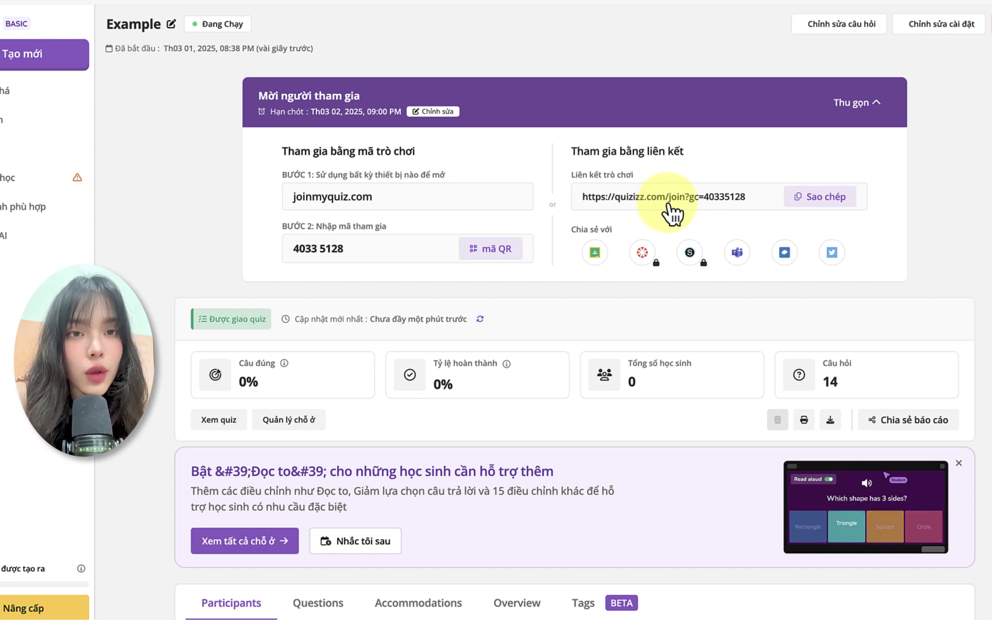
scroll(680, 208, down, 1)
scroll(683, 207, down, 3)
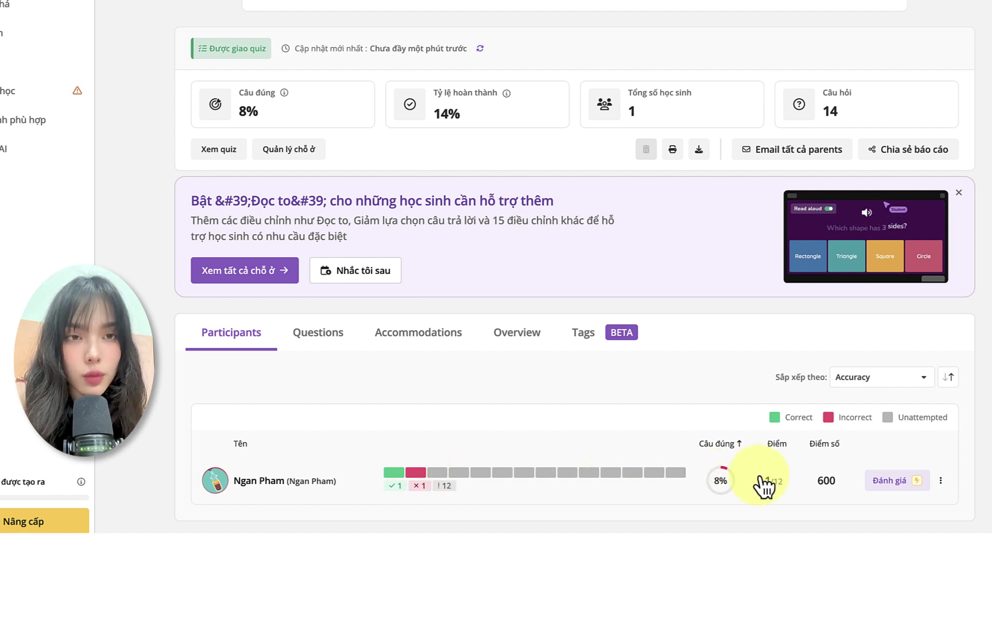
scroll(612, 363, up, 3)
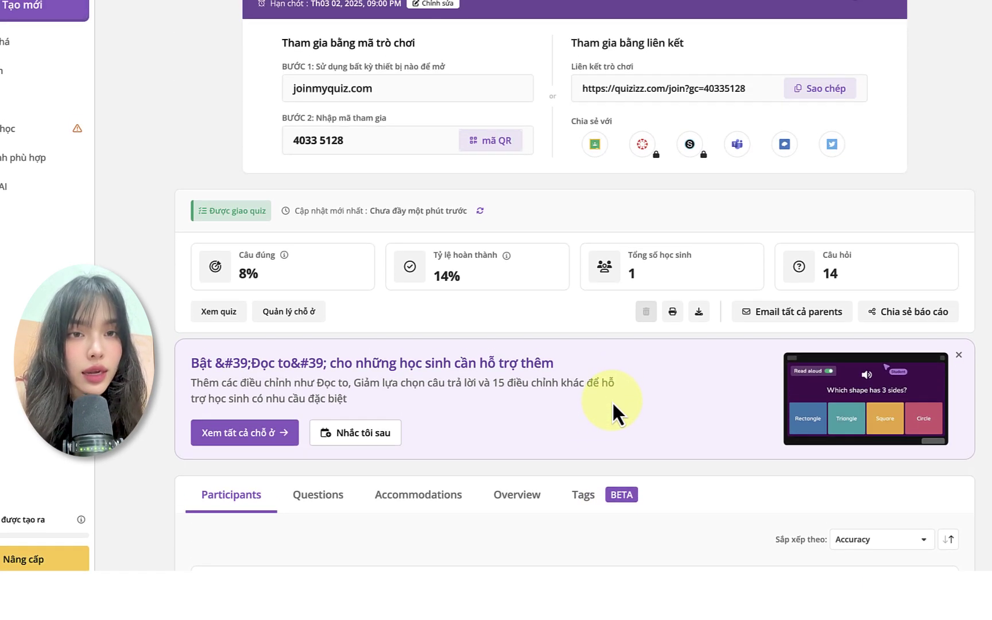
scroll(613, 454, up, 1)
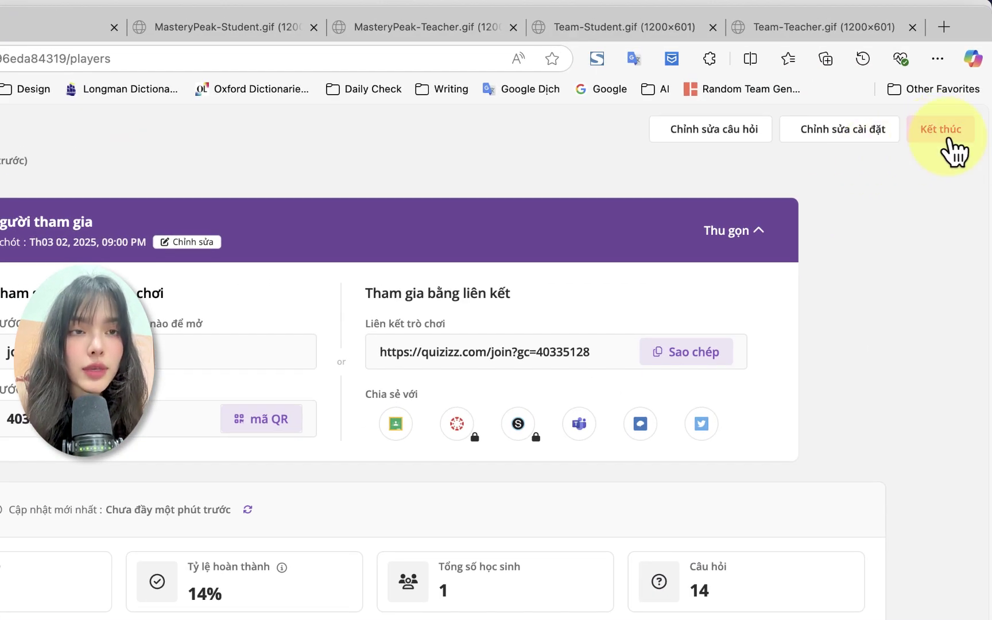
click(953, 152)
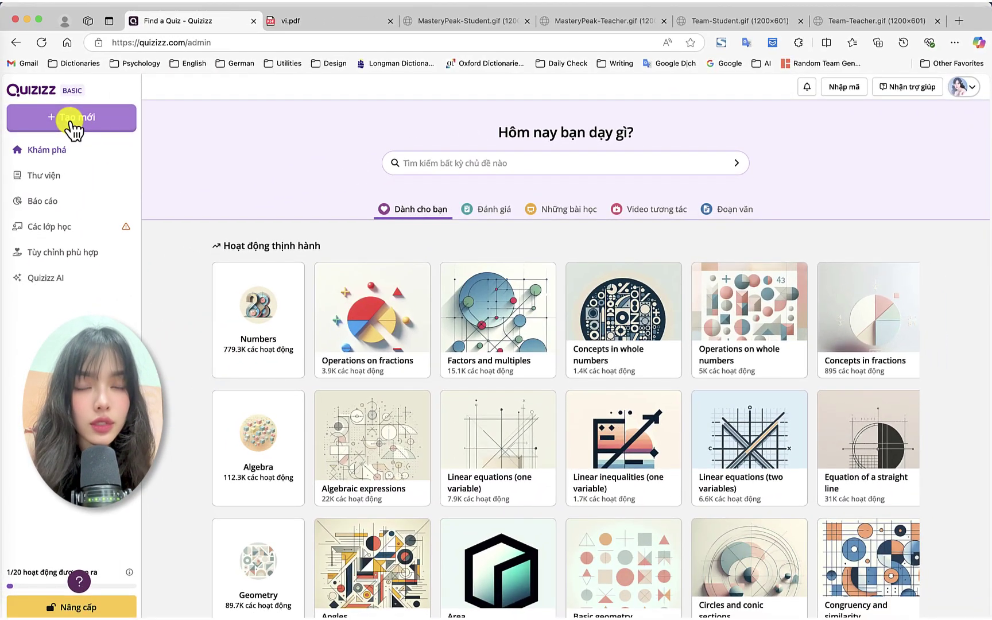
Create a new lesson and look over the Nhập Slides import options.
click(73, 127)
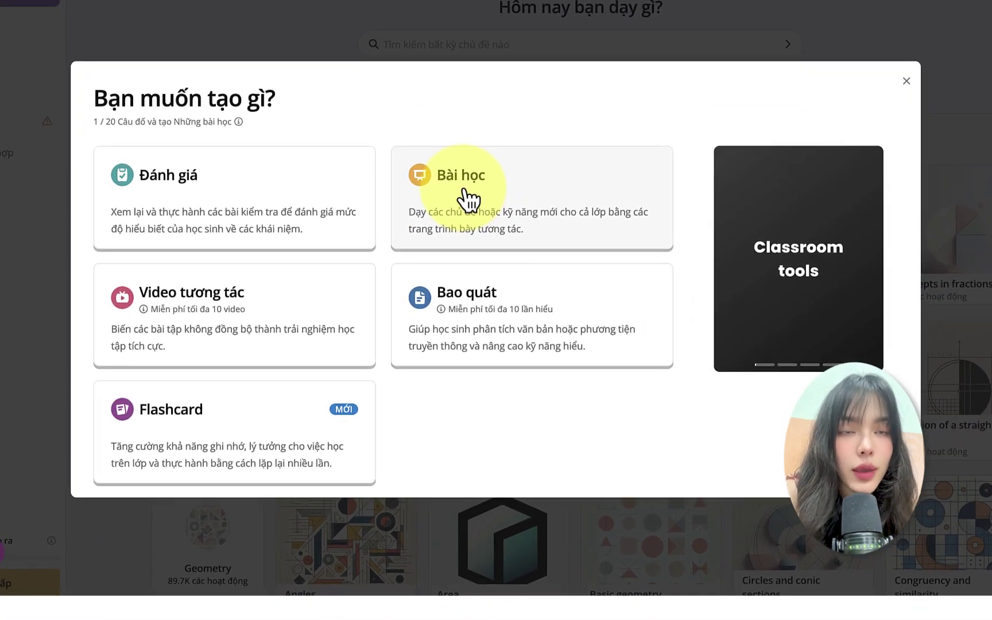
click(464, 195)
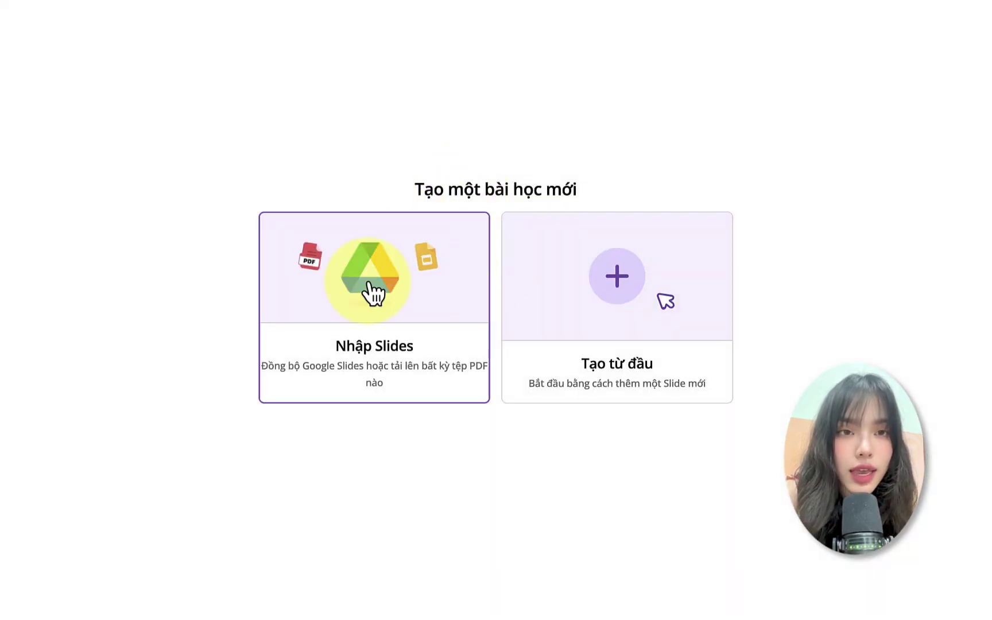
click(374, 294)
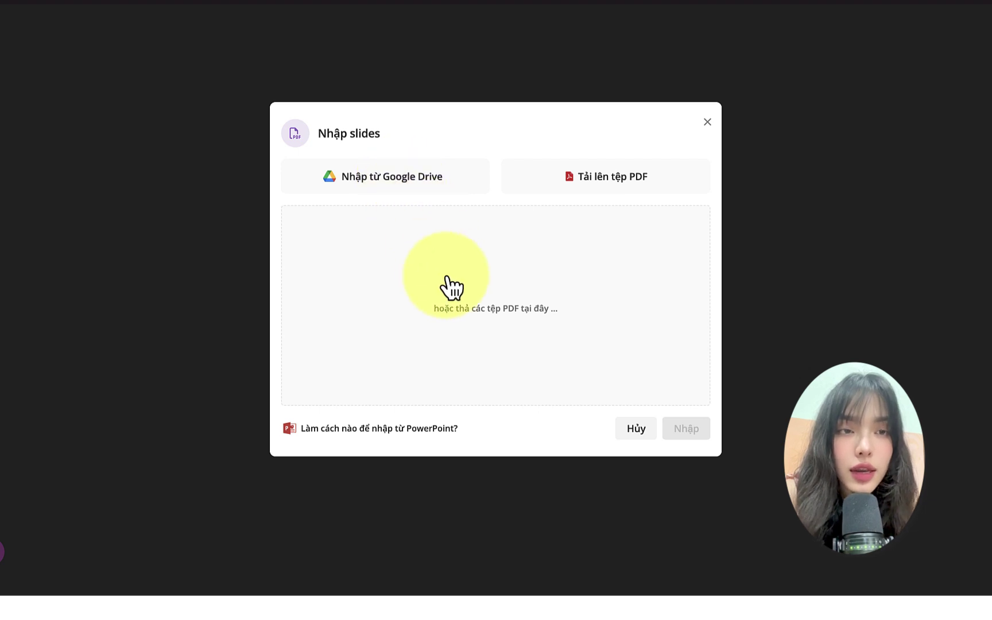
mouse_move(426, 440)
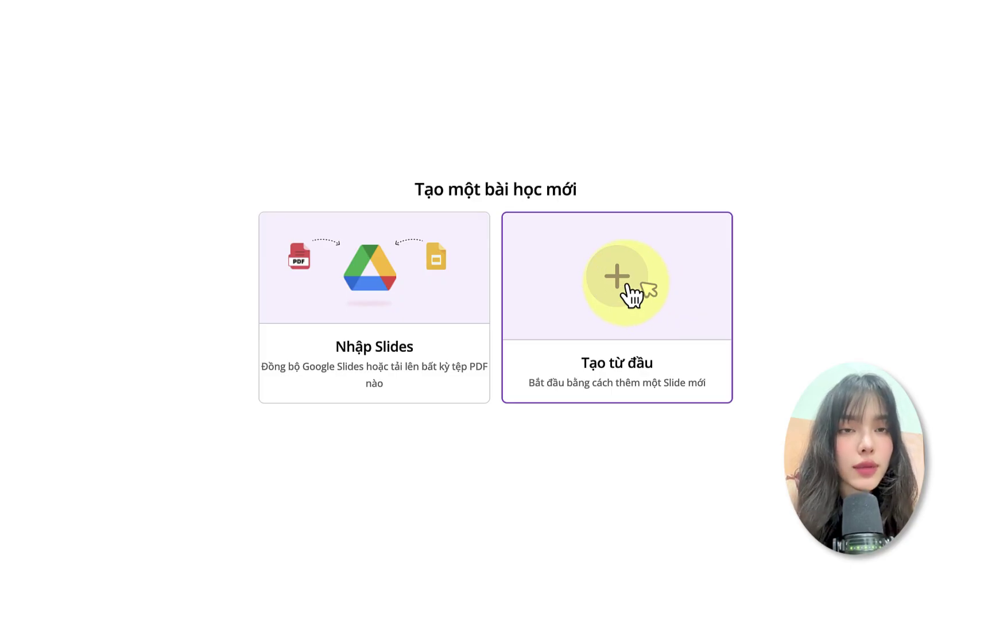
Build the lesson from scratch and add a Text and media slide with the dog, deer and fox template.
click(631, 294)
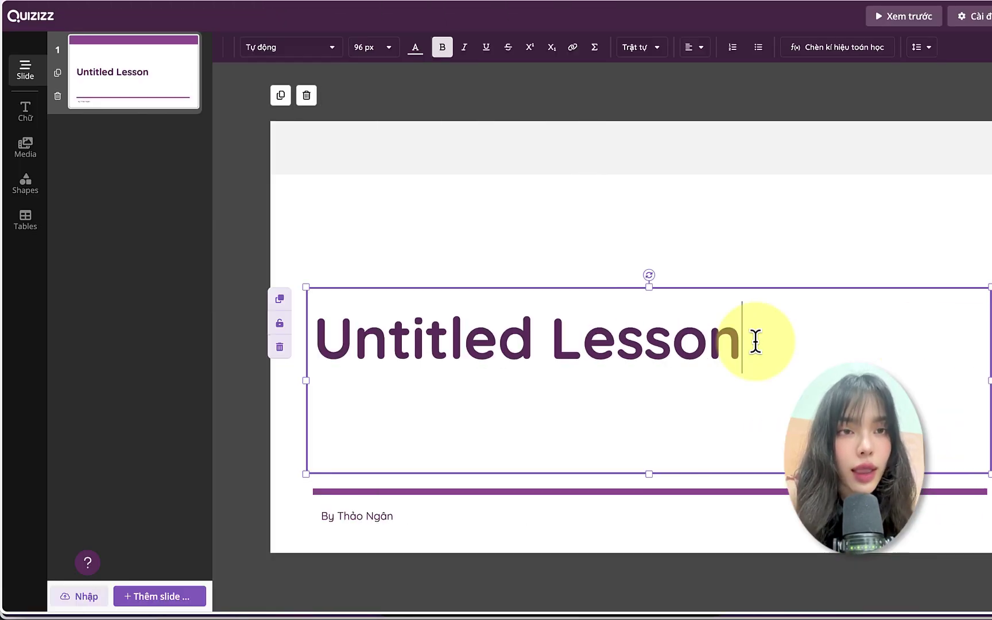
drag(755, 341, 295, 263)
click(475, 336)
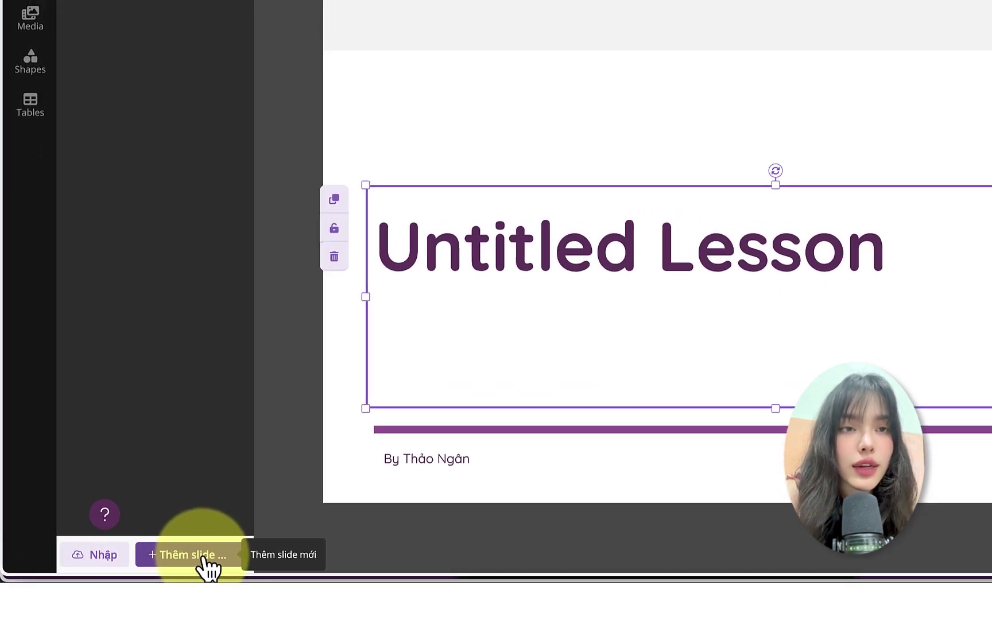
click(209, 552)
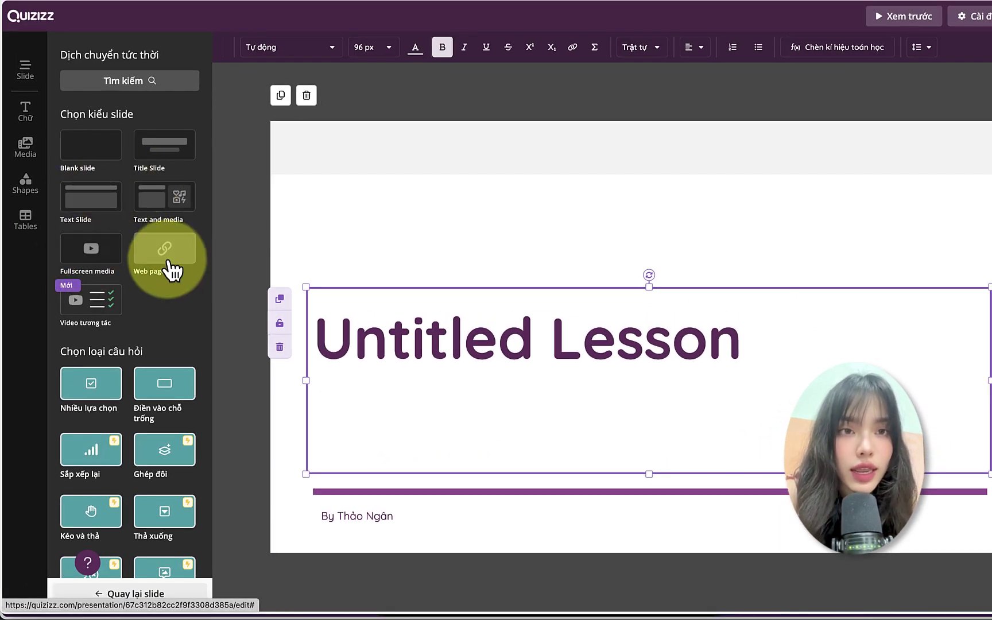
click(166, 206)
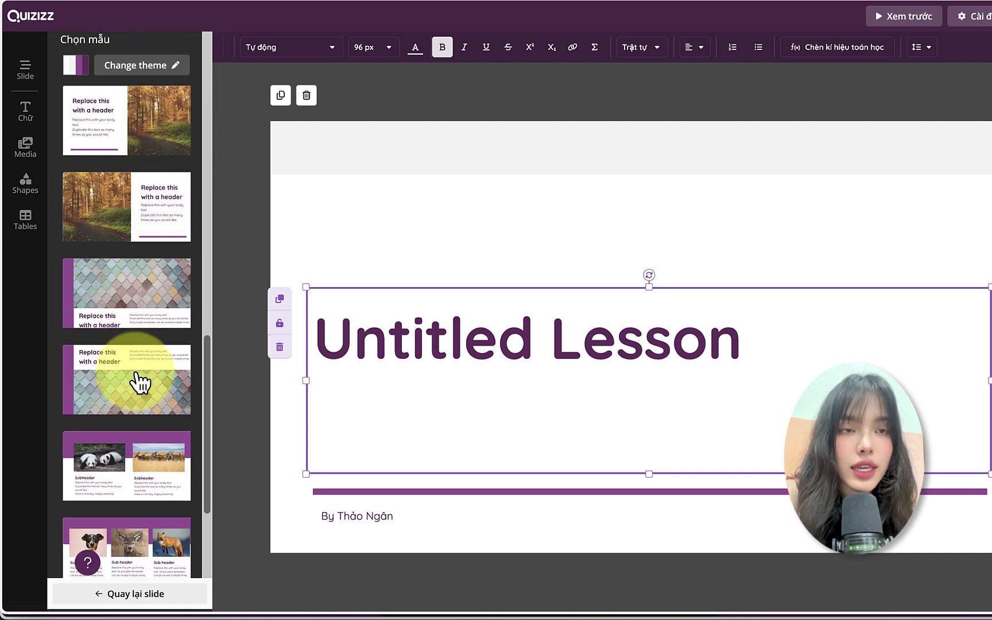
click(154, 548)
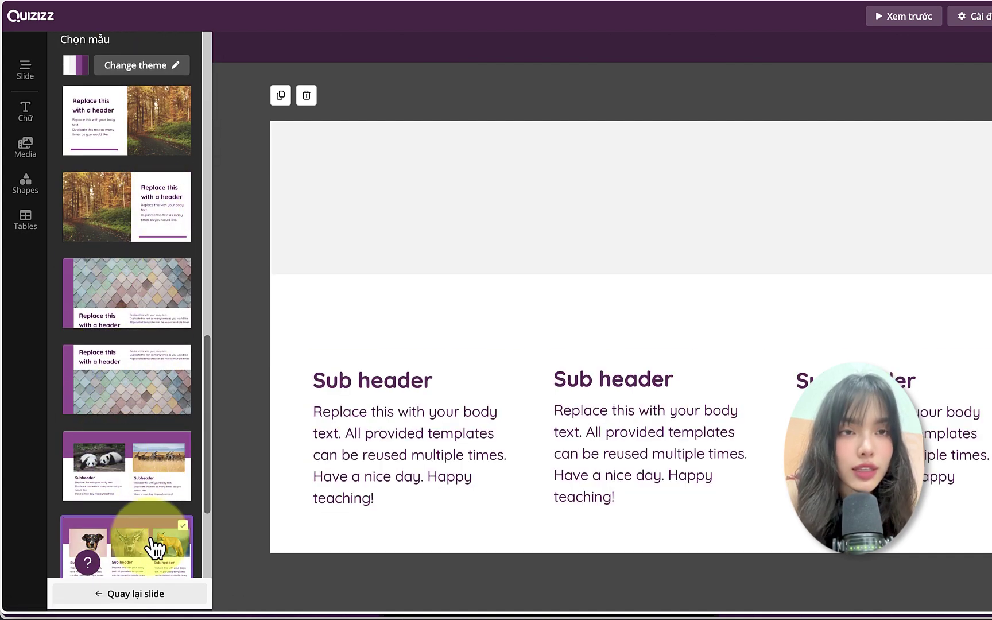
Apply a cream and brown theme to the lesson.
click(133, 65)
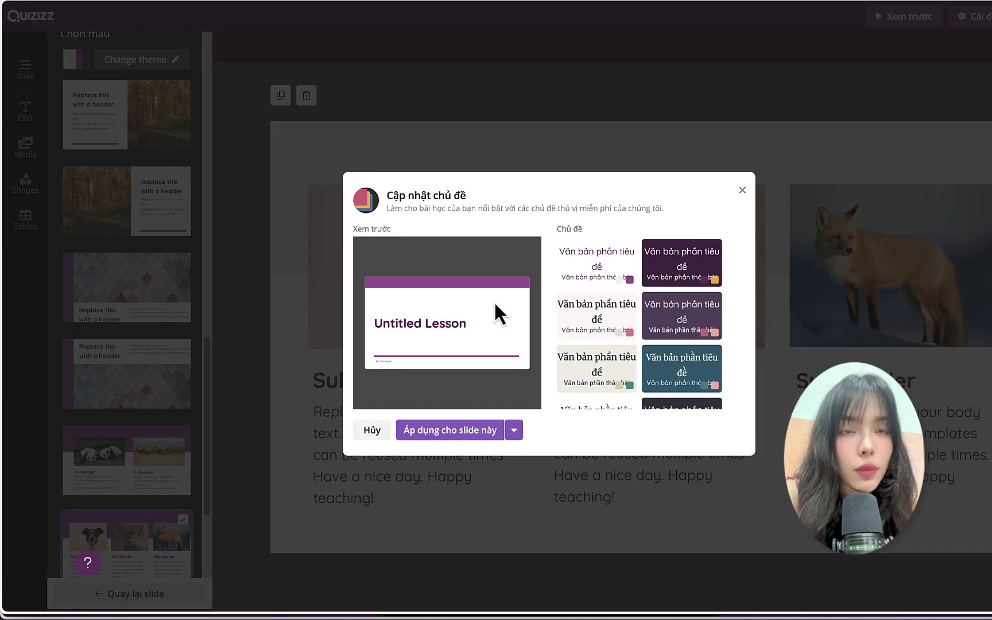
scroll(678, 327, down, 3)
click(602, 306)
scroll(606, 339, down, 2)
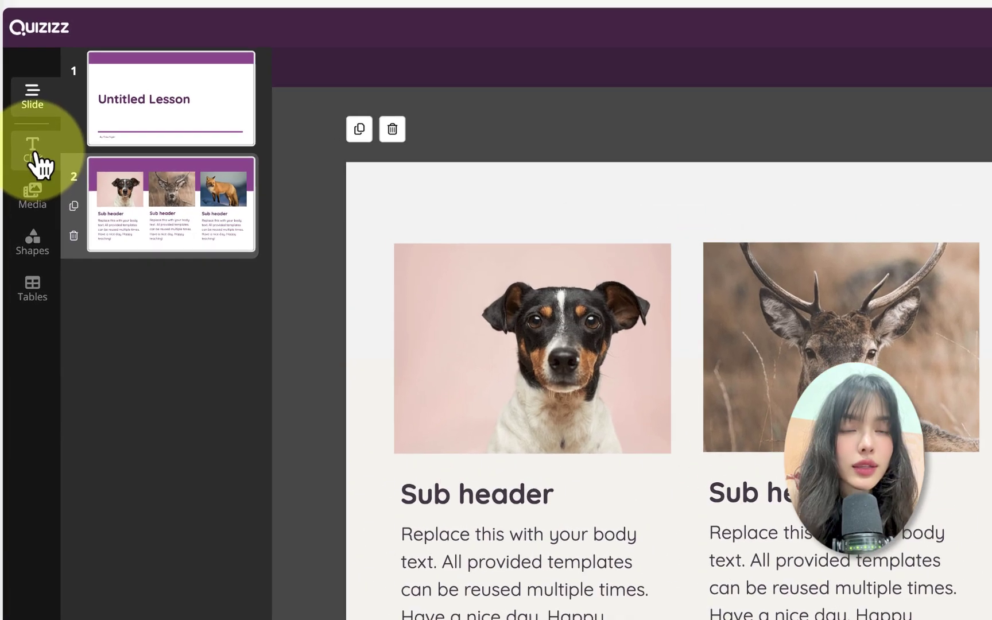
Browse the Chữ, Media, Shapes and Tables panels, then return to the slide list.
click(25, 114)
click(35, 209)
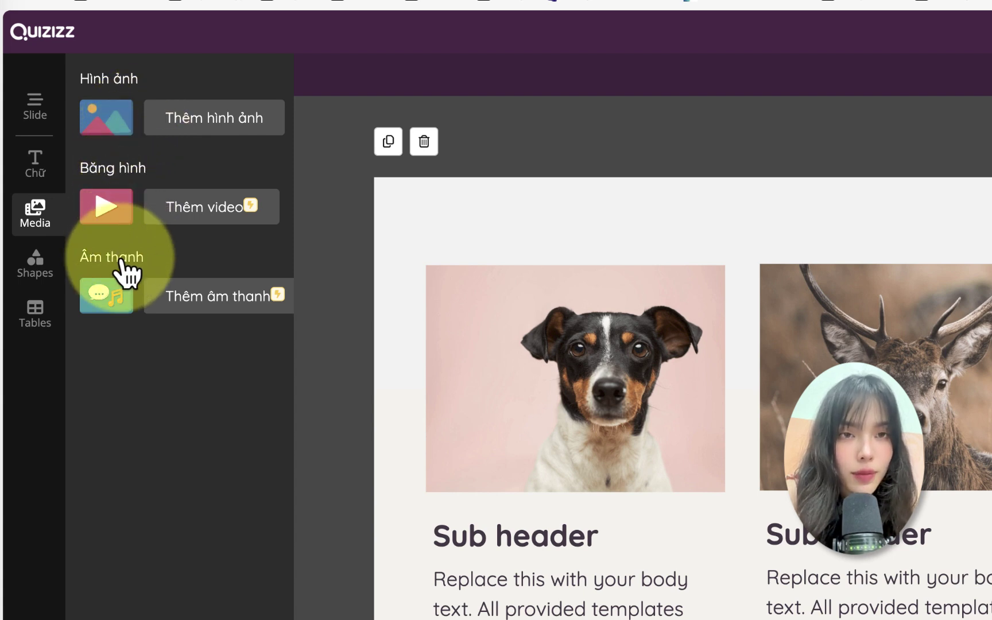
click(41, 269)
click(38, 315)
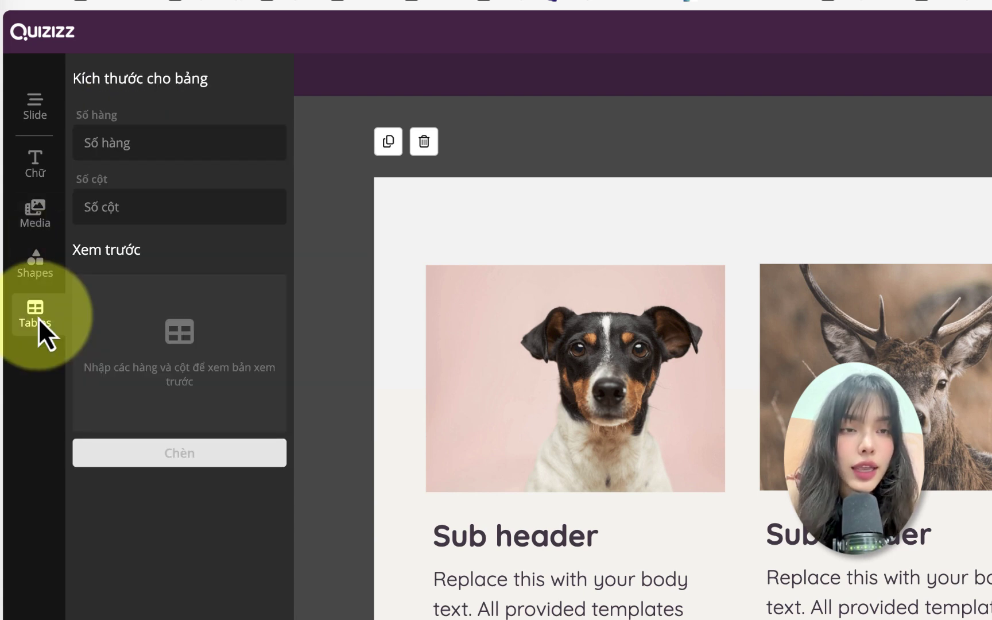
click(41, 270)
click(38, 217)
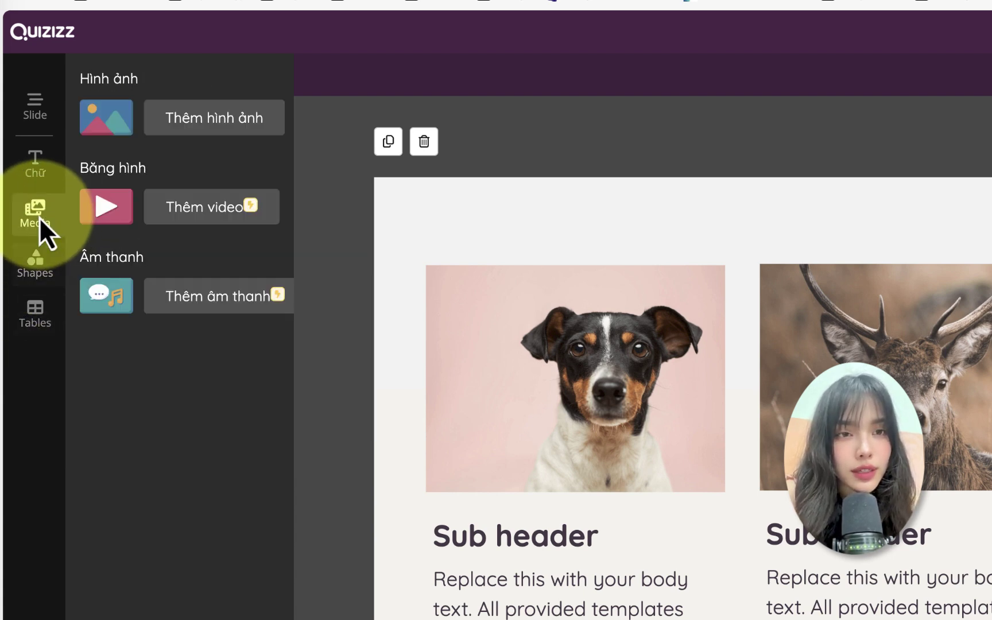
click(38, 171)
click(39, 109)
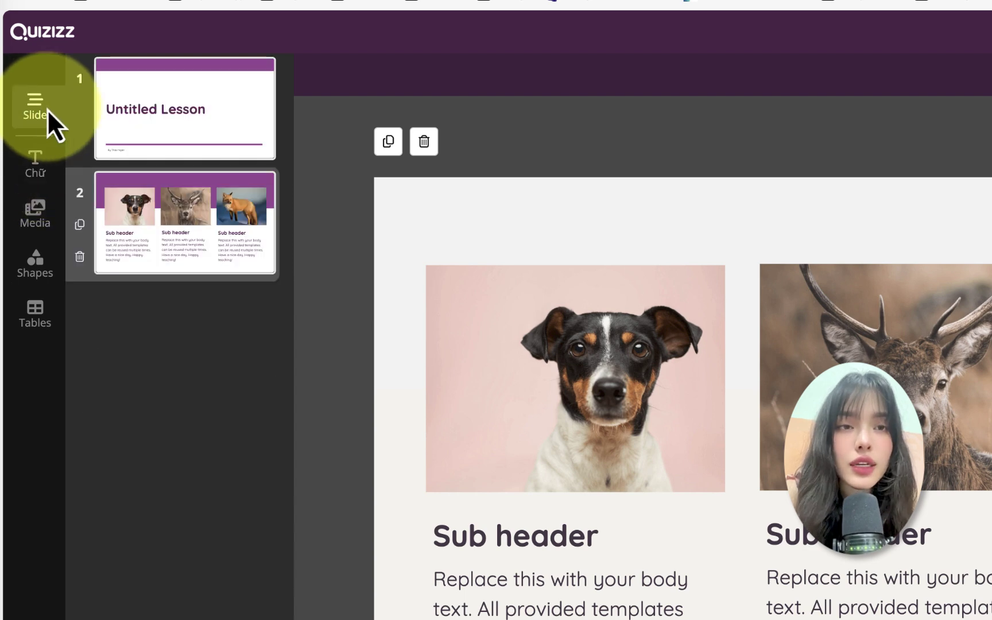
Add a blank third slide and try the drawing, open-ended and poll question types.
click(175, 333)
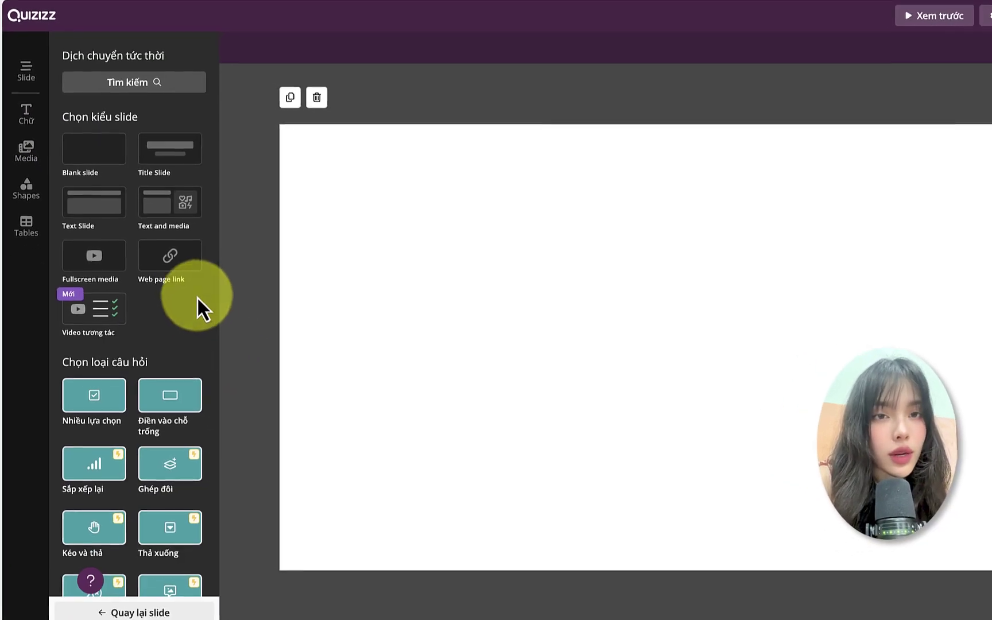
scroll(171, 399, down, 3)
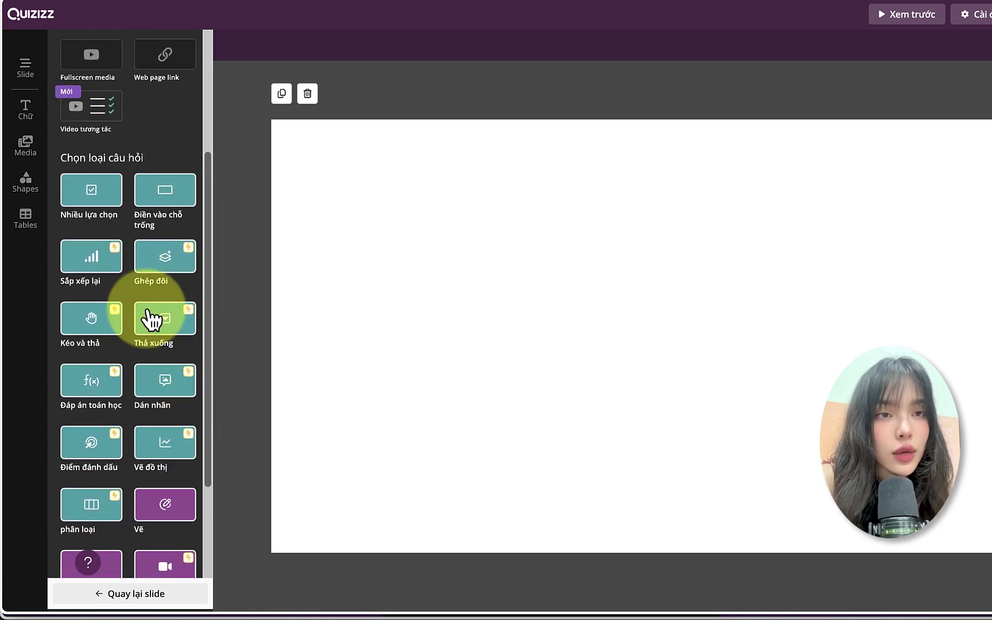
scroll(129, 478, down, 2)
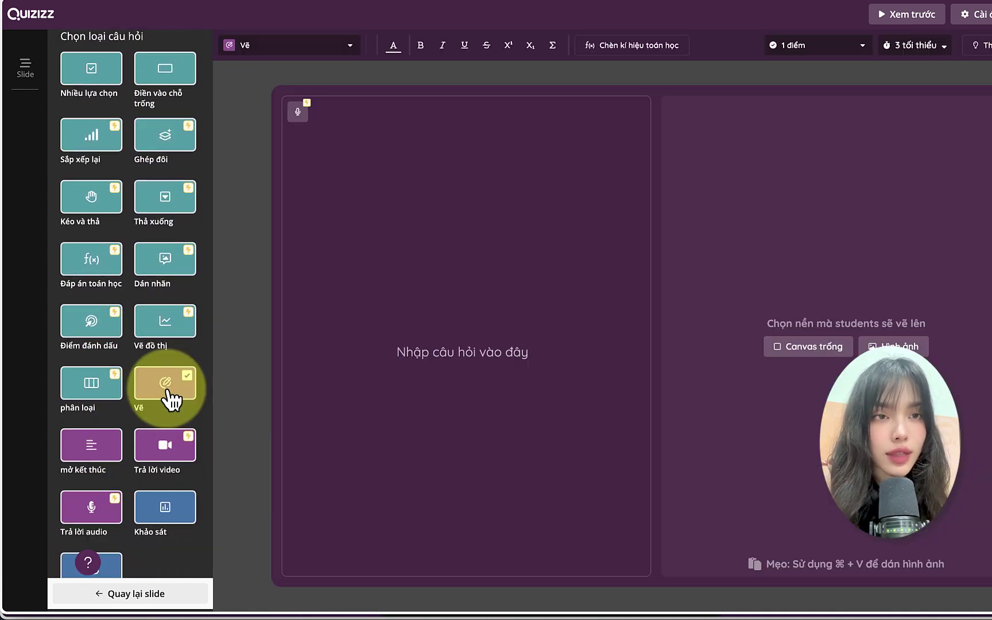
click(165, 383)
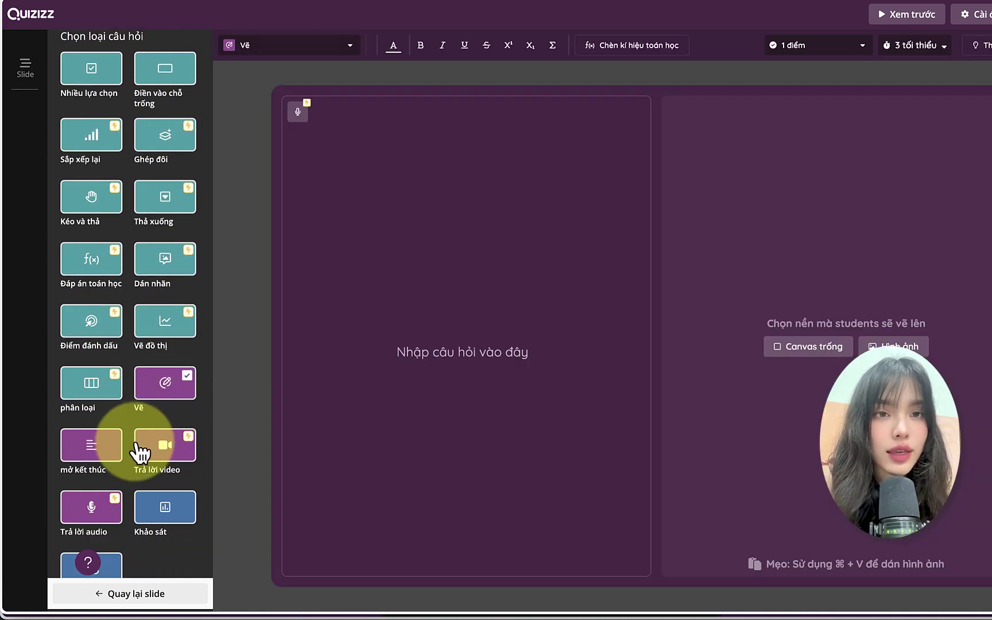
click(104, 457)
click(166, 516)
scroll(157, 320, up, 1)
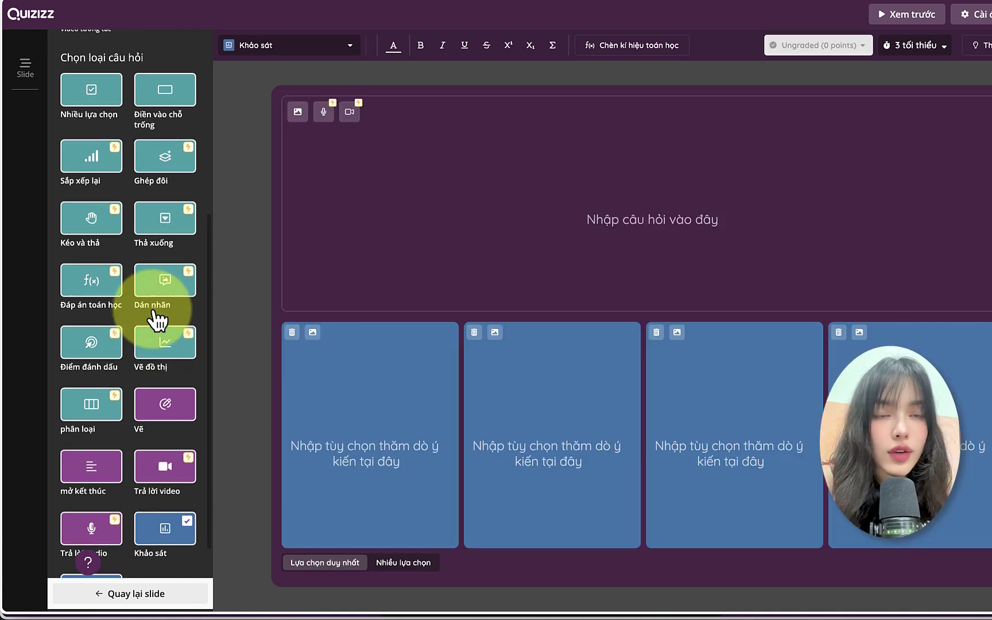
scroll(153, 311, up, 2)
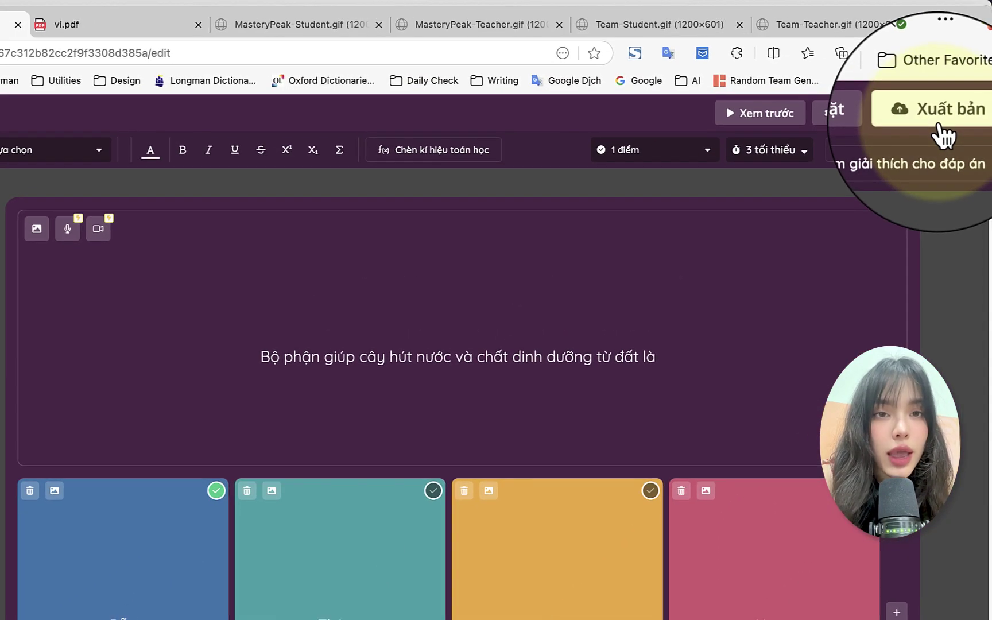
Publish and save the lesson, run it live, then end the session with Kết thúc.
click(937, 126)
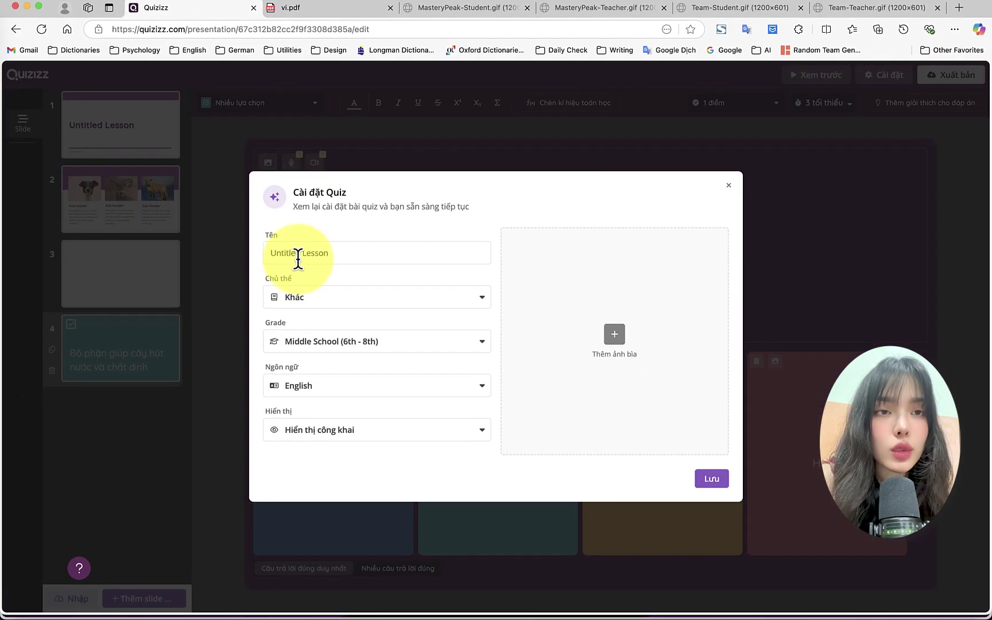
click(711, 478)
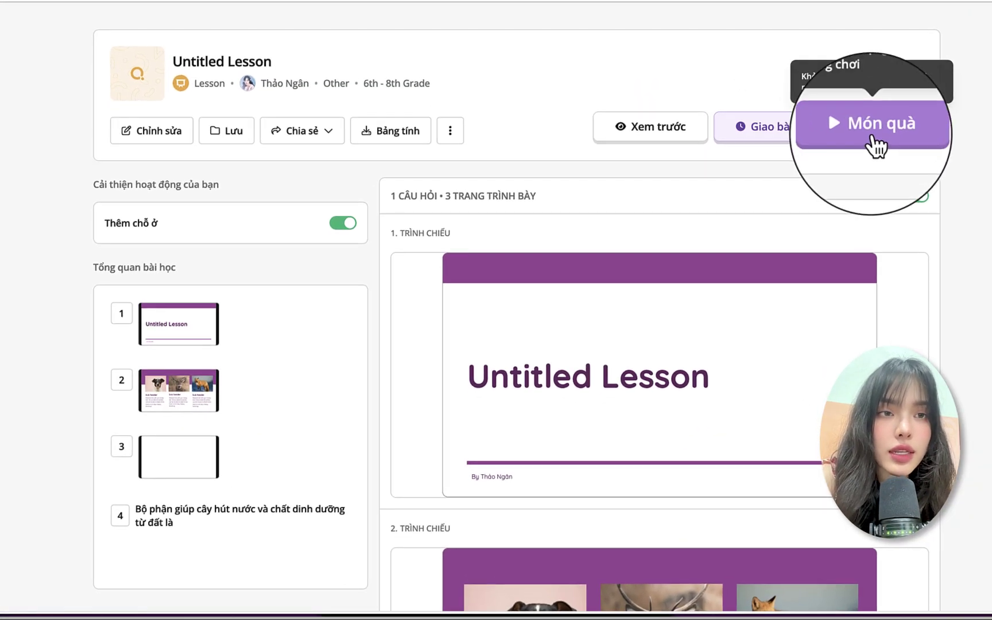
click(876, 143)
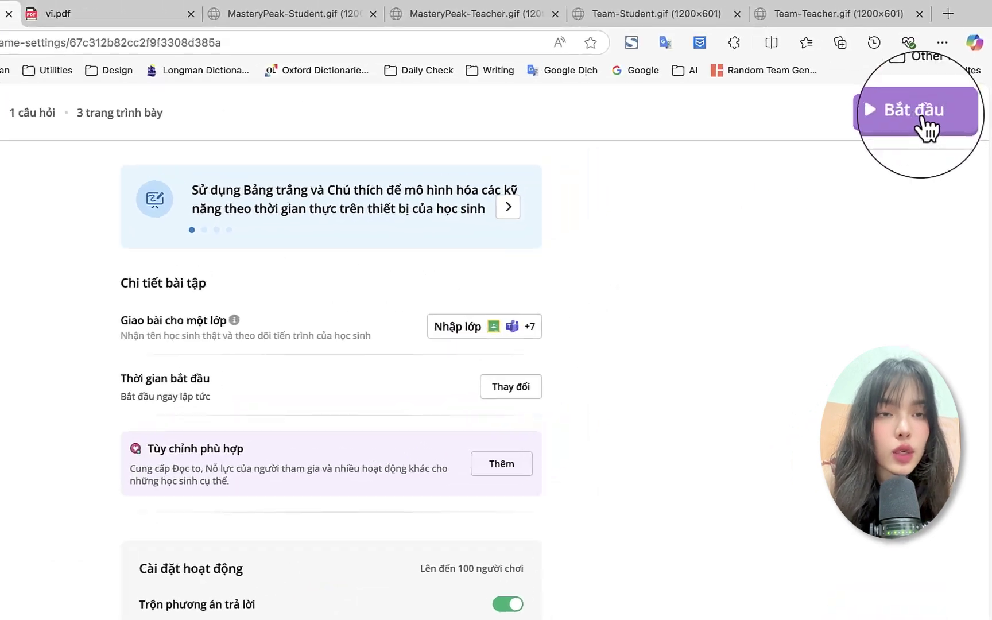
click(921, 118)
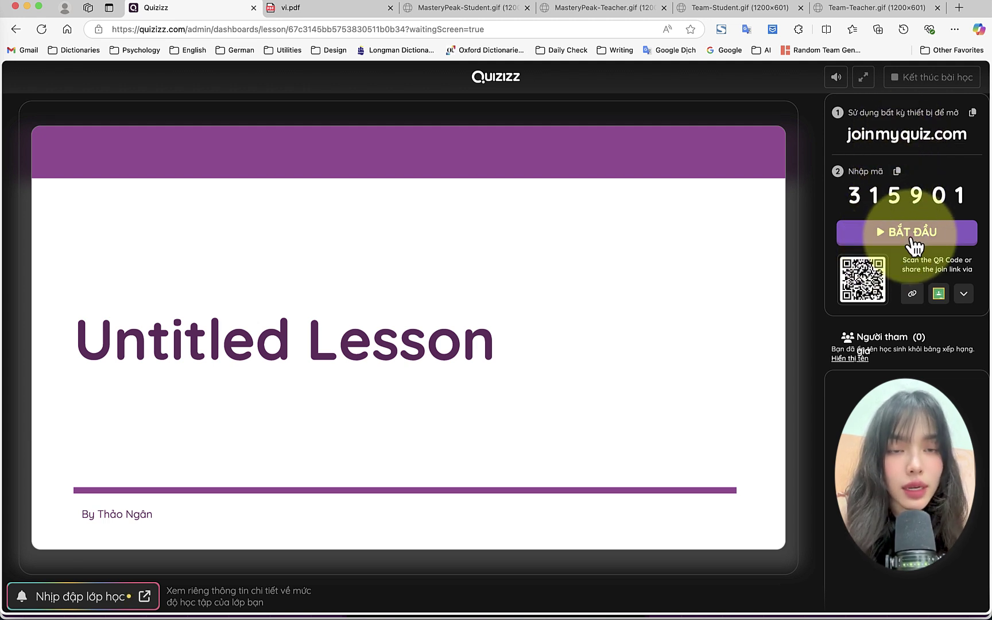
click(941, 81)
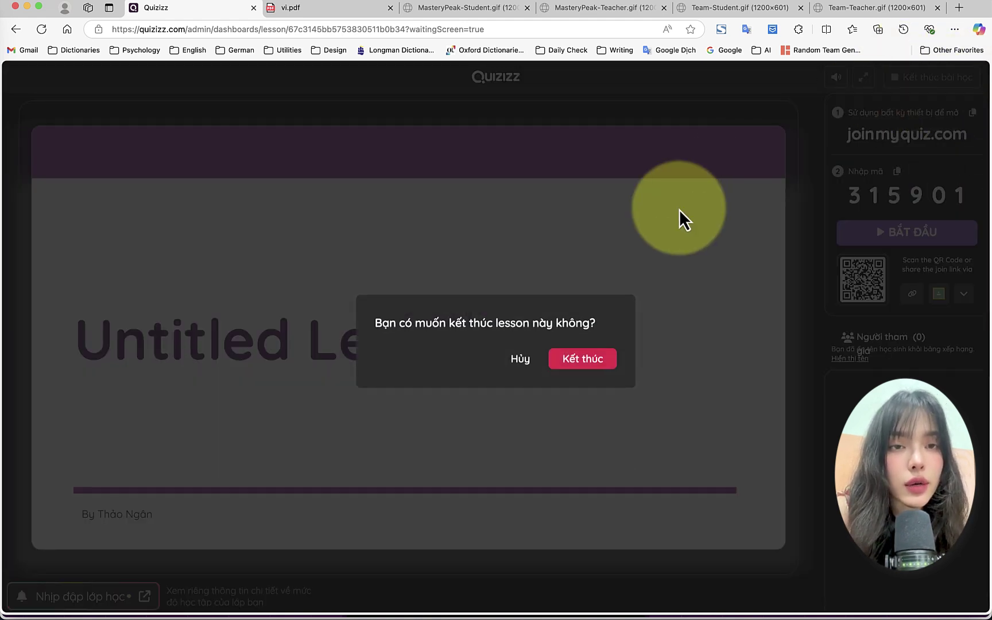
click(577, 369)
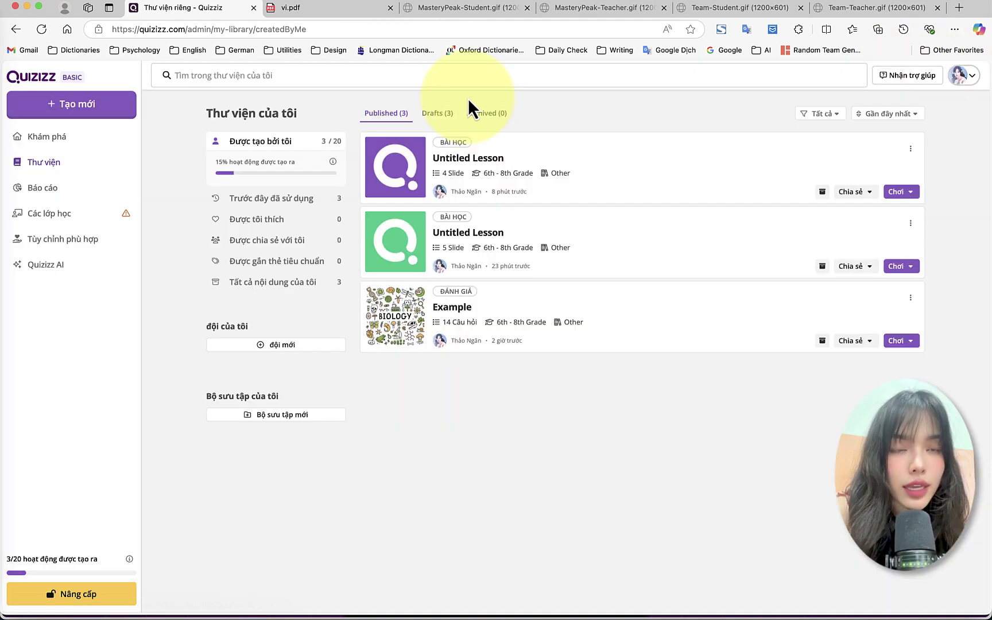
Open the + Tạo mới activity chooser from My Library.
click(68, 107)
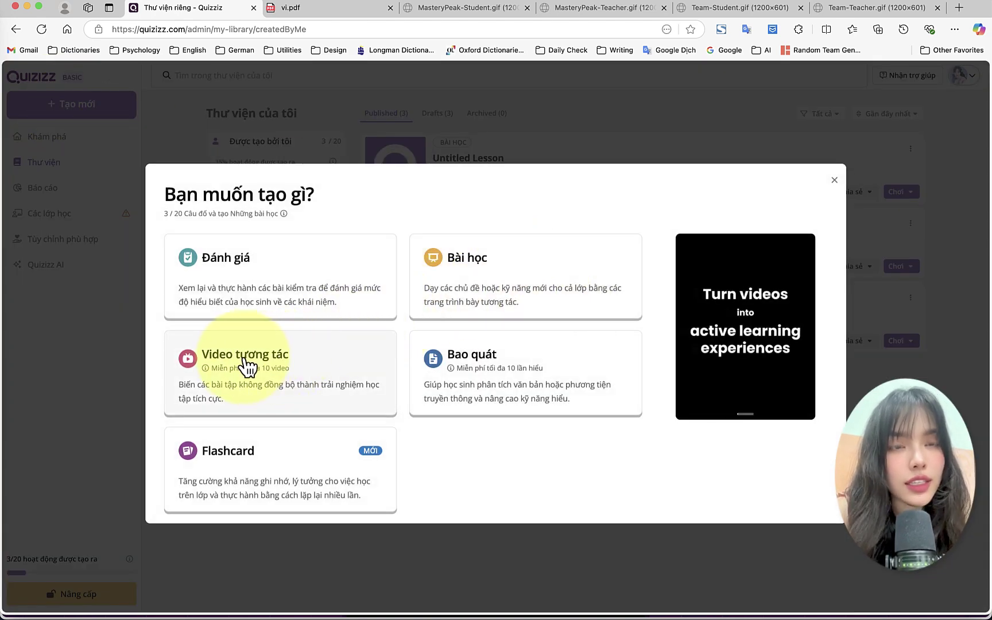